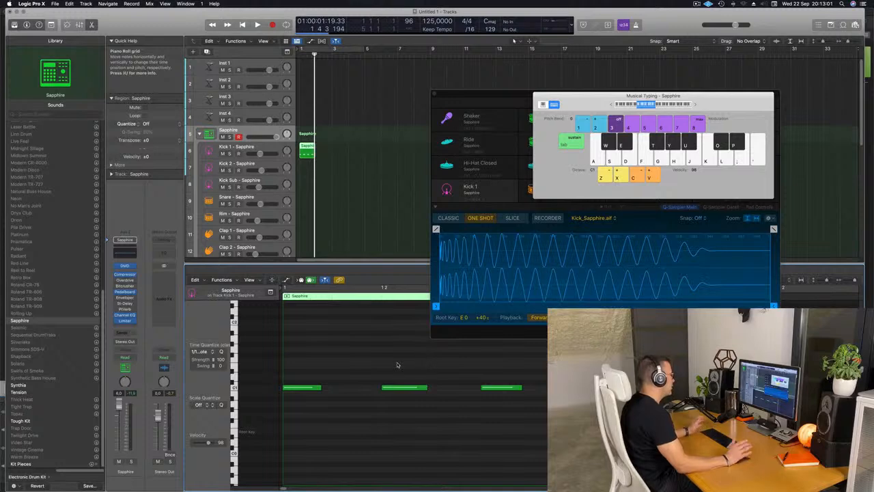
Repeat the Kick 1 region three times to fill four bars and move the Musical Typing window aside
double_click(335, 153)
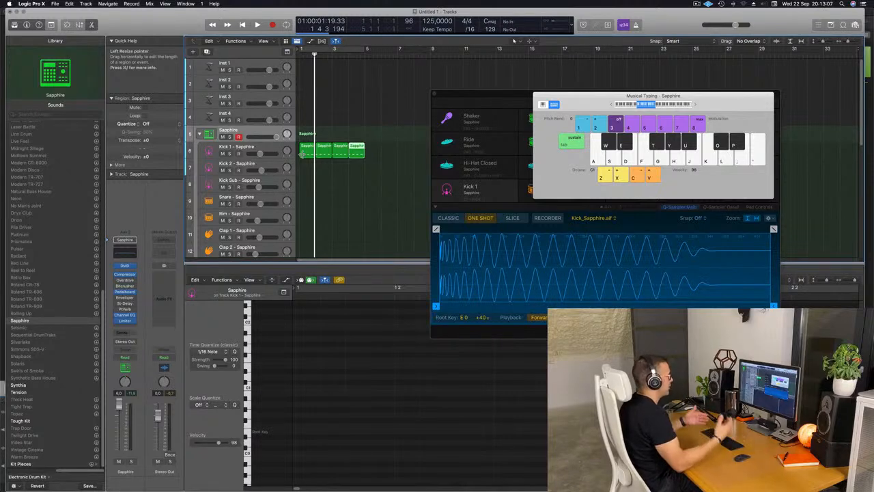
drag(605, 96, 570, 97)
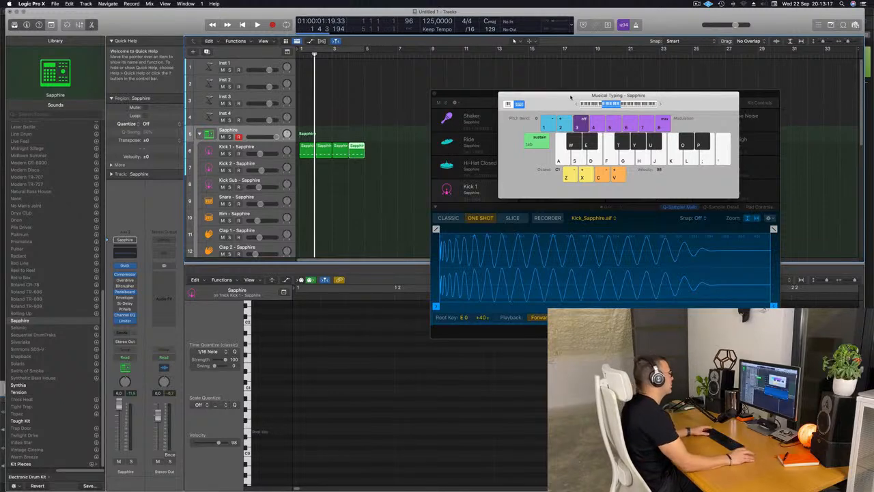
Transpose all notes in the four Kick 1 regions down one octave
click(305, 154)
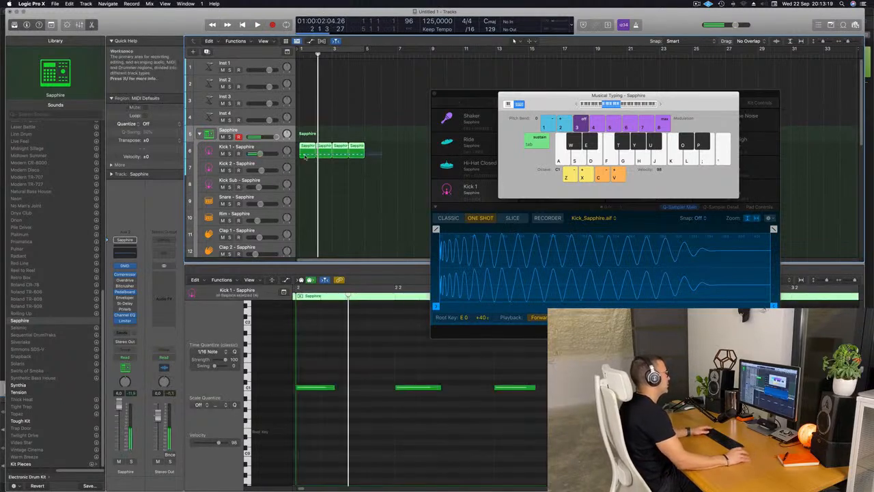
click(374, 384)
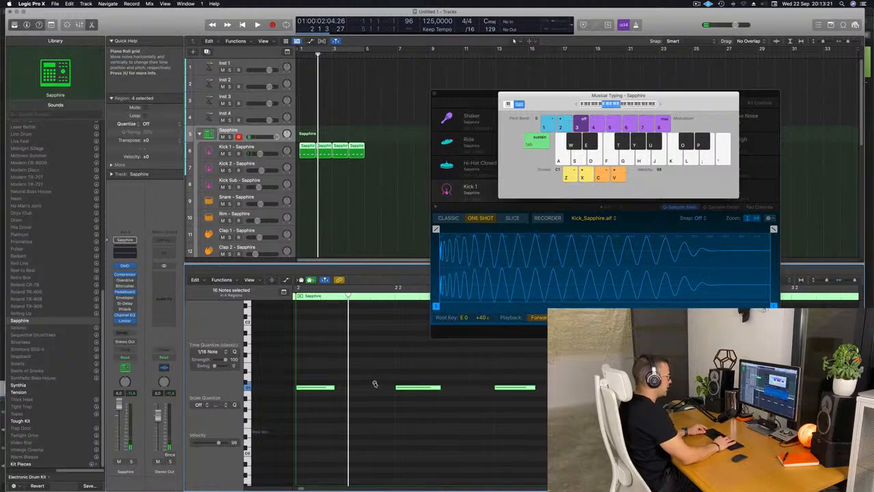
key(shift+alt+Down)
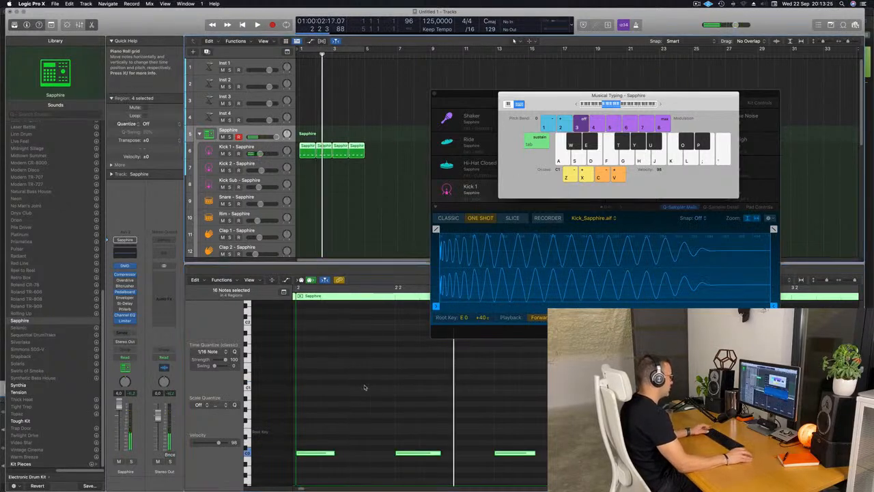
Play back the kick pattern and enable cycling over the first four bars
key(space)
key(space)
scroll(362, 389, left, 3)
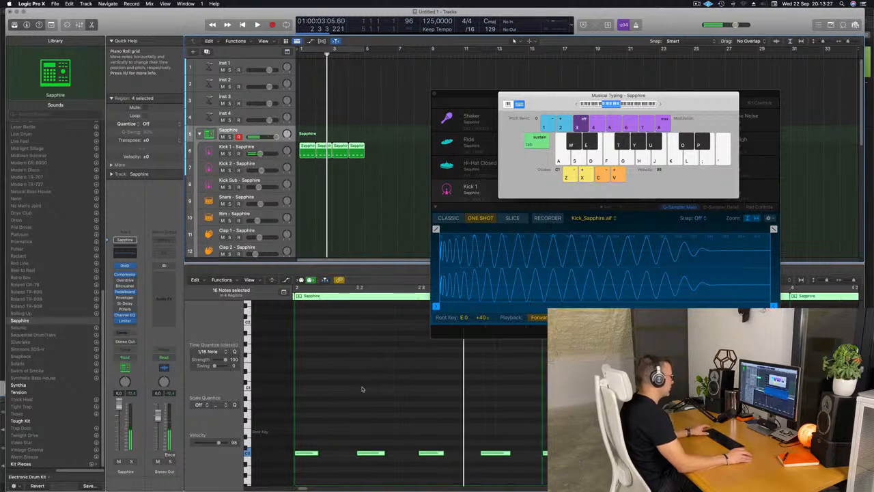
key(space)
scroll(365, 386, left, 3)
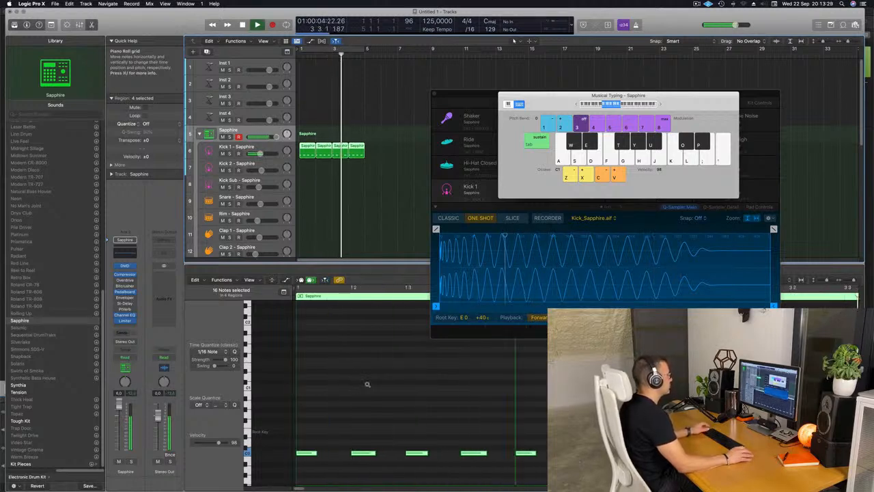
click(326, 202)
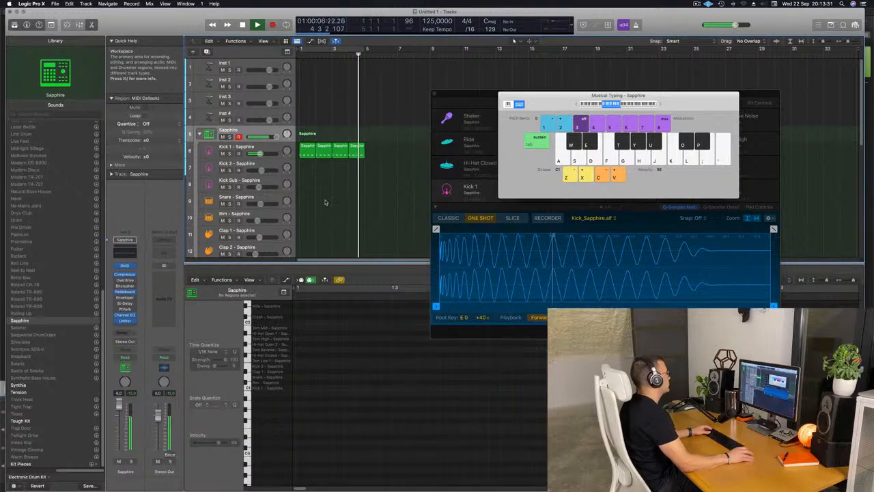
click(345, 52)
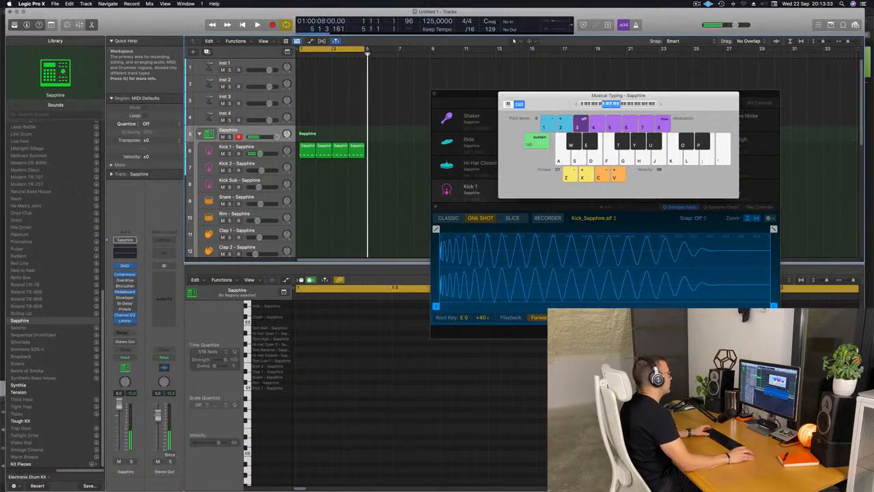
Copy the first Kick 1 region to the Snare track and delete its first and third notes
click(307, 149)
drag(307, 149, 307, 201)
drag(311, 441, 301, 466)
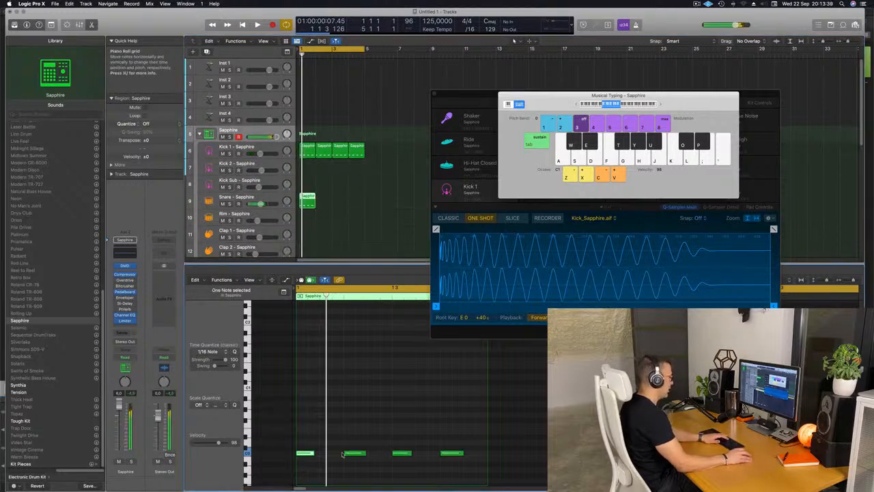
drag(347, 432, 463, 488)
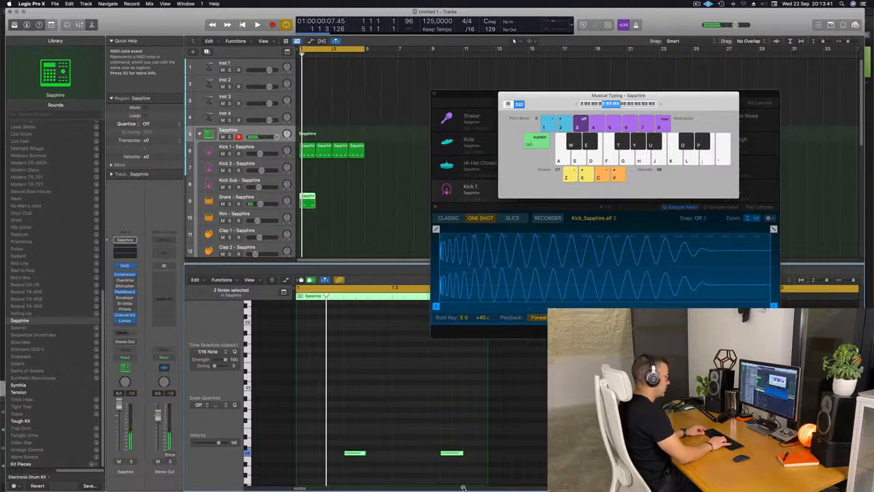
Raise the two snare notes by octaves and repeat the snare region three times to fill four bars
key(shift+alt+Up)
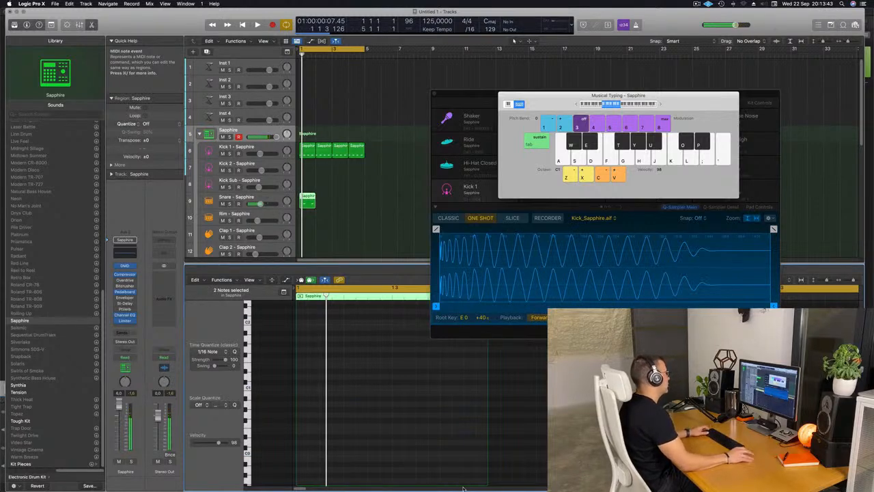
drag(349, 199, 301, 209)
key(super+r)
key(super+r)
key(super+r)
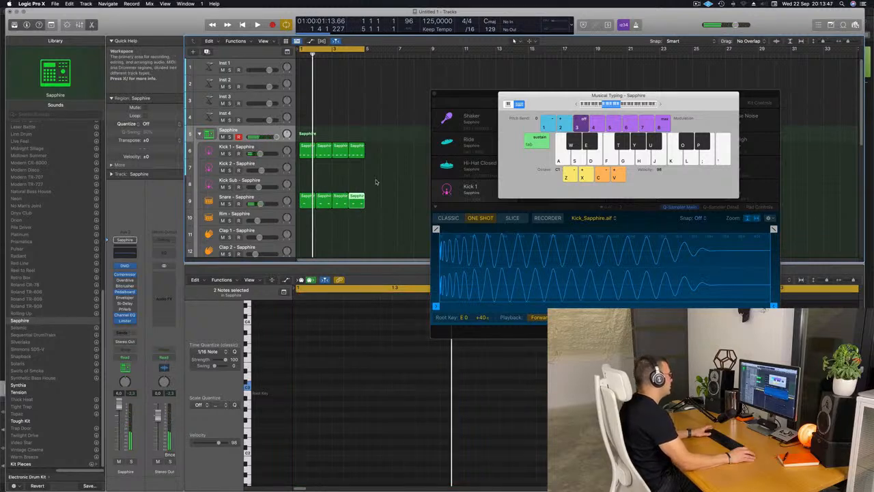
Copy the first Kick 1 region to the closed hi-hat track and shift its notes onto the offbeats
click(357, 152)
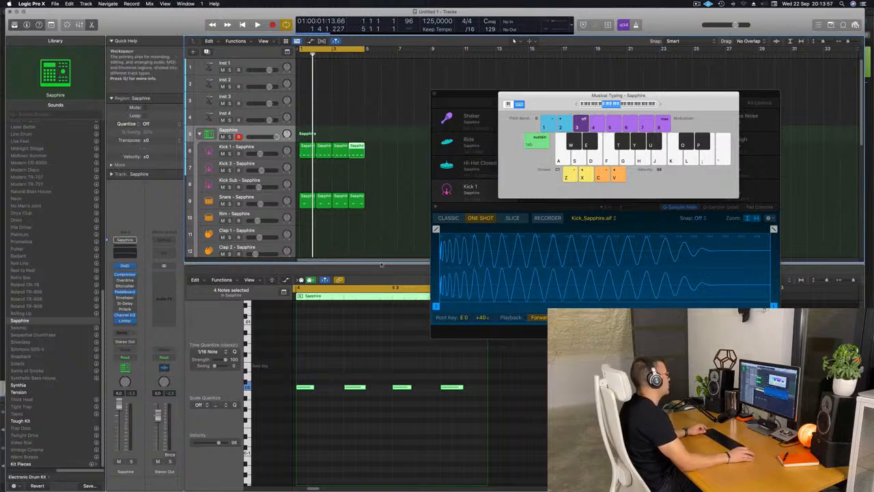
scroll(386, 211, down, 1)
click(394, 196)
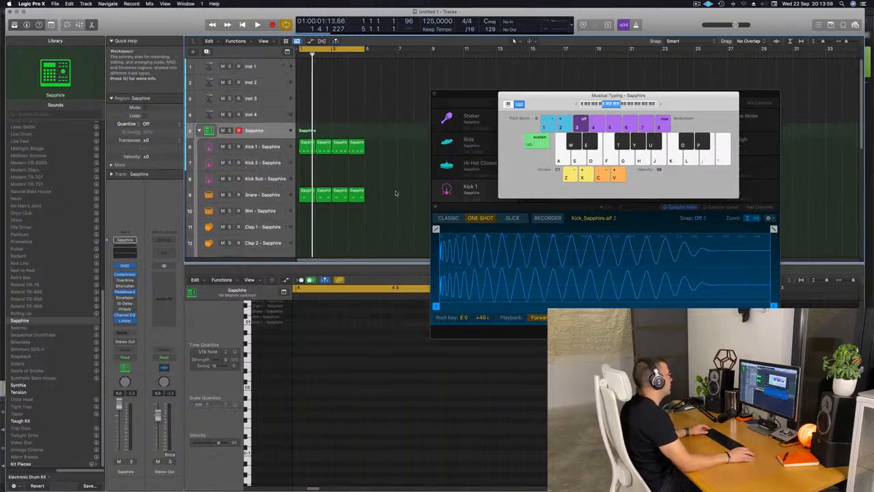
scroll(394, 196, down, 3)
click(311, 113)
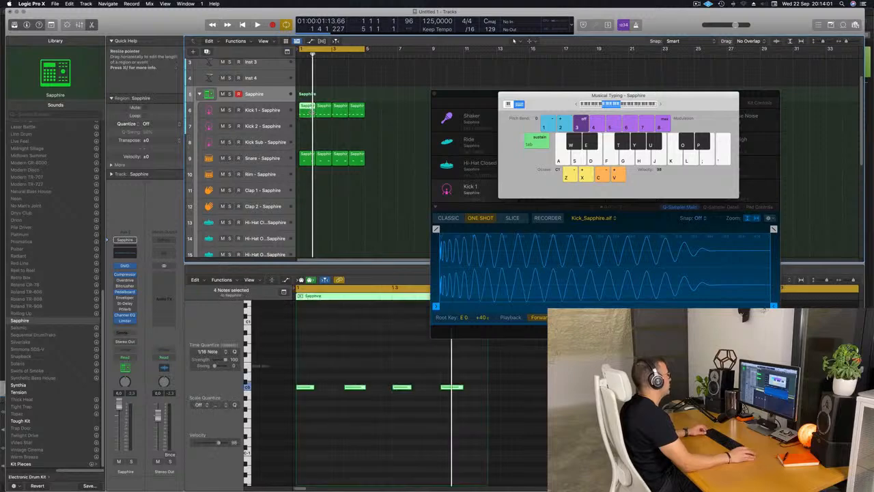
drag(307, 111, 308, 229)
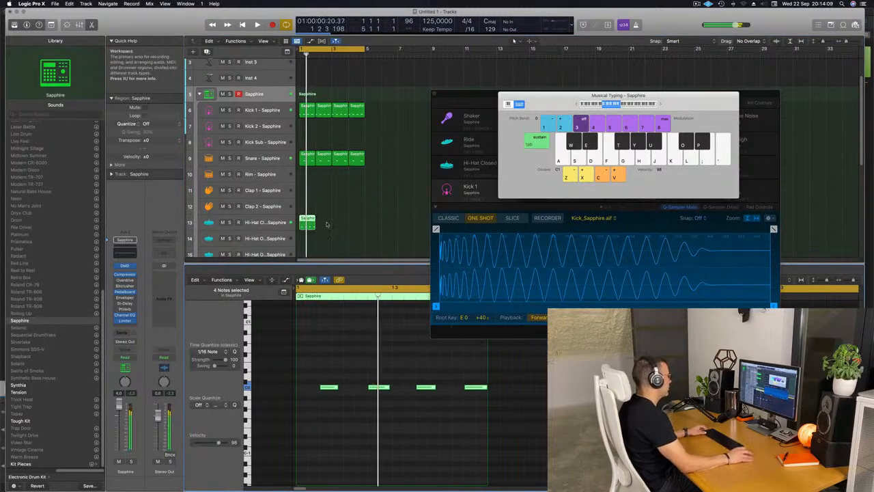
Raise the closed hi-hat notes by octaves and repeat the region three times to fill four bars
key(space)
drag(318, 359, 489, 455)
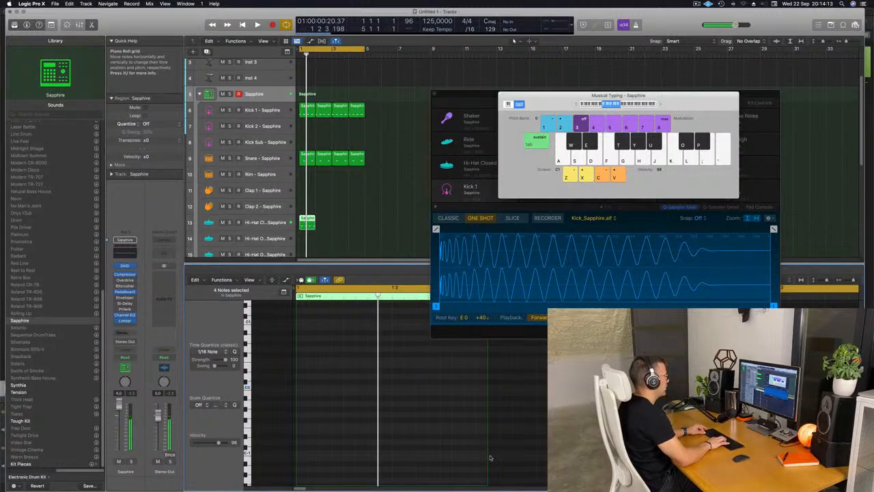
key(space)
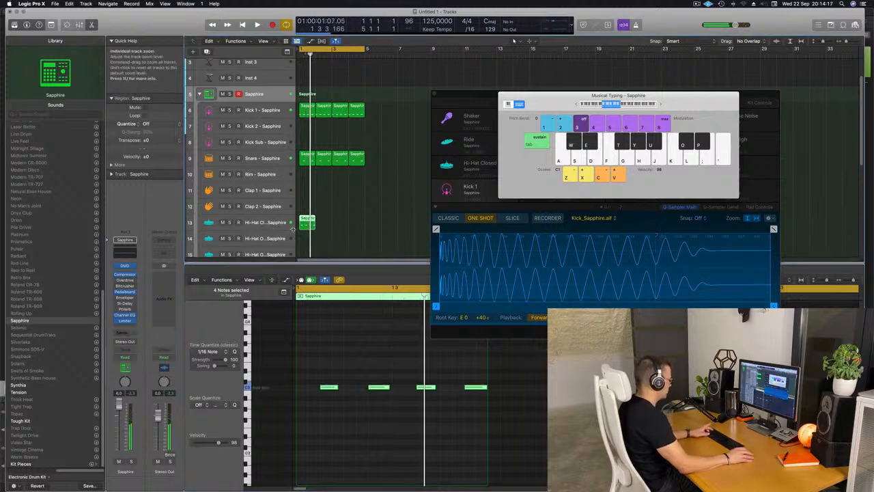
key(super+r)
key(super+r)
key(super+r)
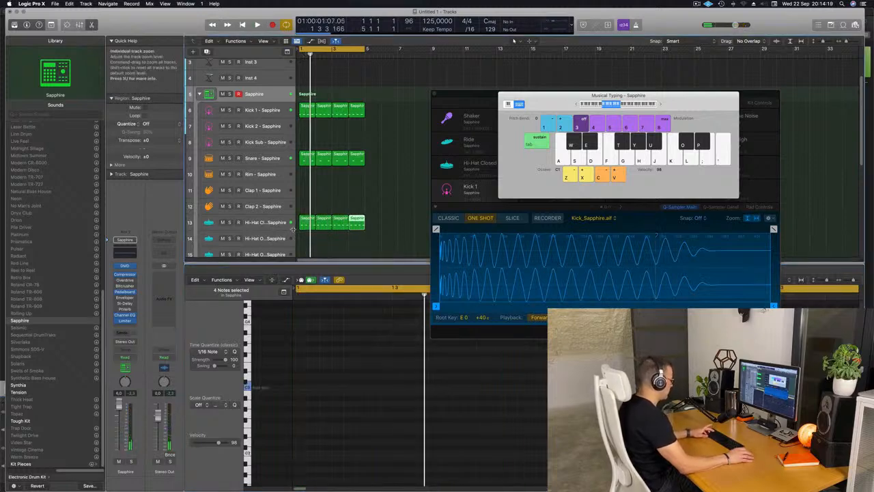
Play back the drum pattern and move the Musical Typing and Sapphire kit windows away from the regions
click(399, 220)
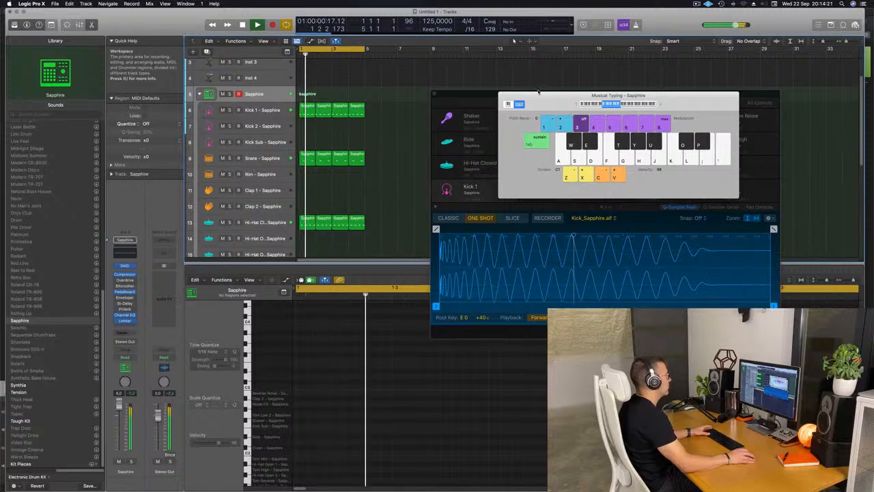
drag(551, 100, 656, 166)
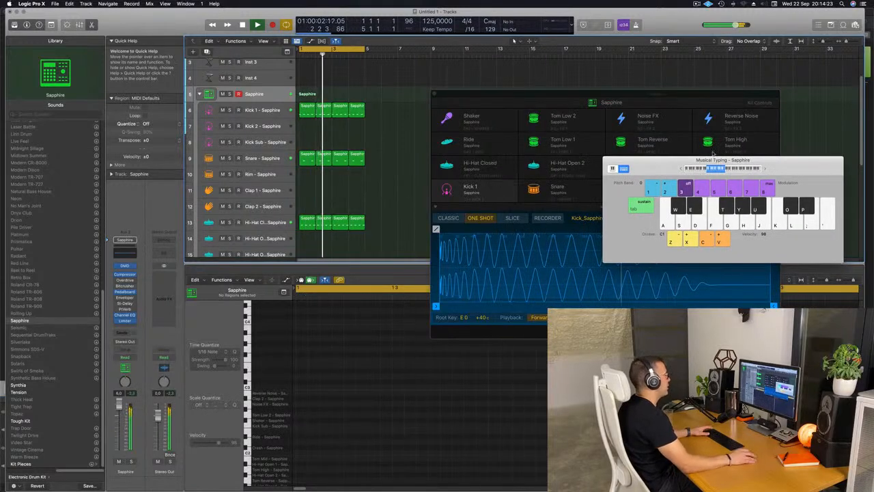
drag(541, 96, 606, 87)
Copy the first closed hi-hat region to the Ride track and shift its four notes earlier onto the beats
scroll(410, 162, down, 5)
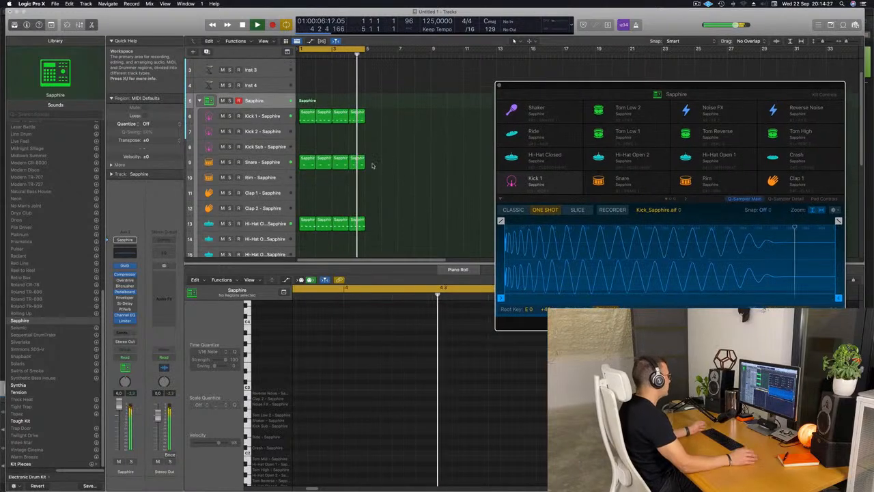
scroll(441, 166, down, 4)
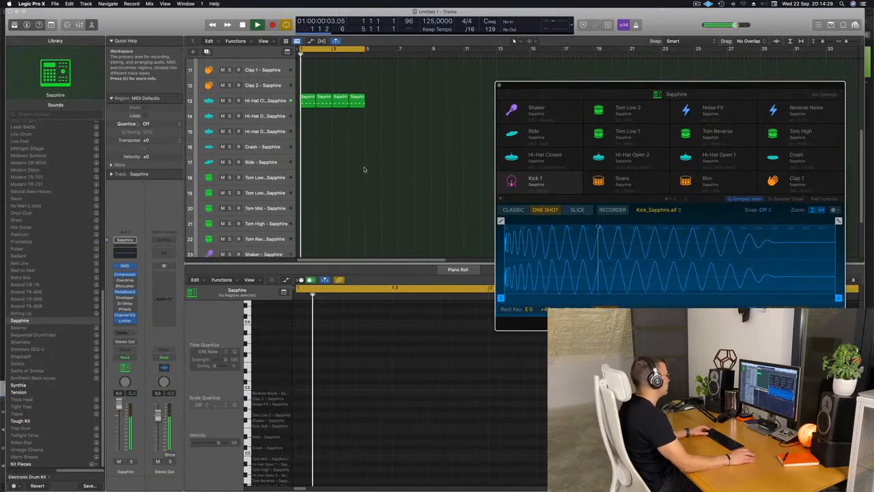
click(311, 89)
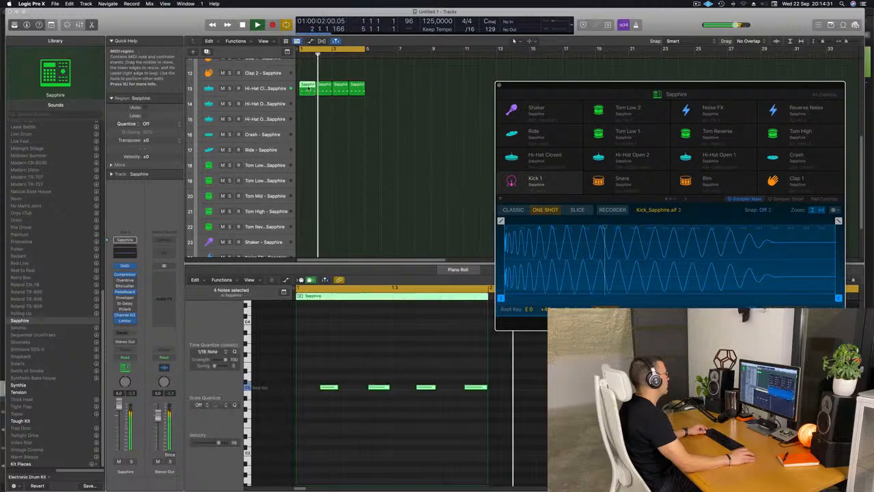
drag(311, 88, 310, 150)
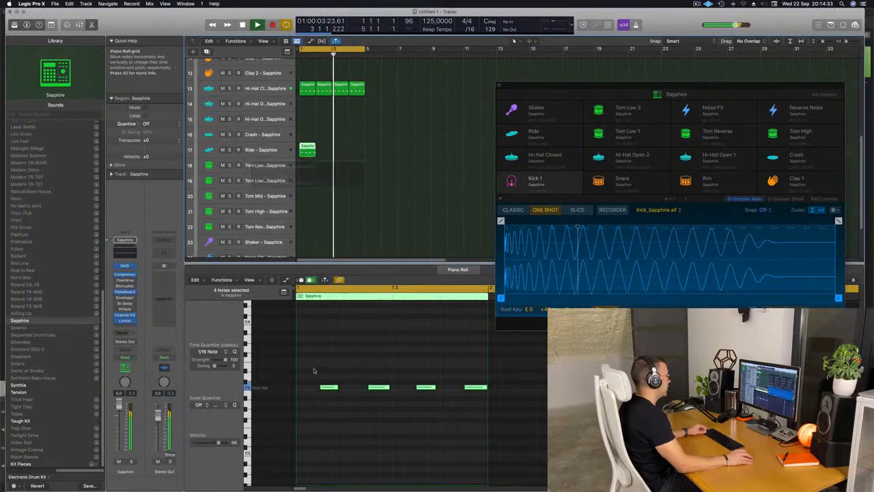
drag(313, 367, 500, 414)
key(alt+Left)
key(alt+Left)
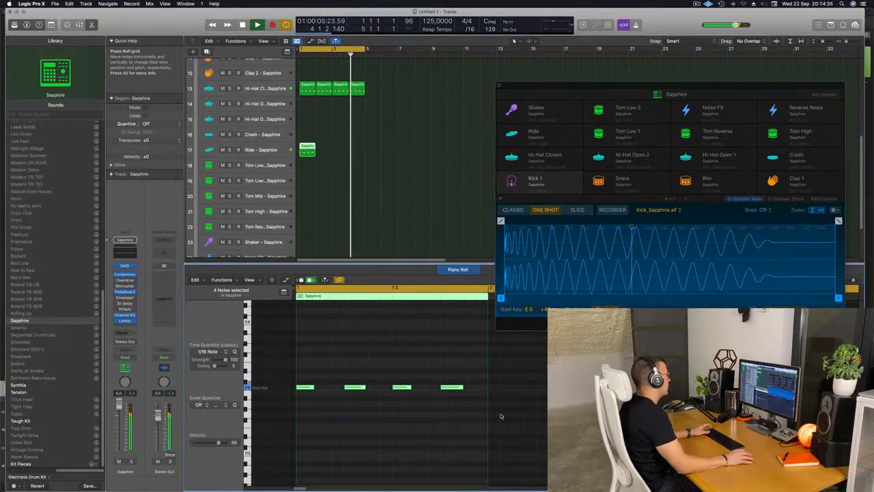
Stop playback and repeat the ride region three times to fill four bars
click(308, 150)
key(space)
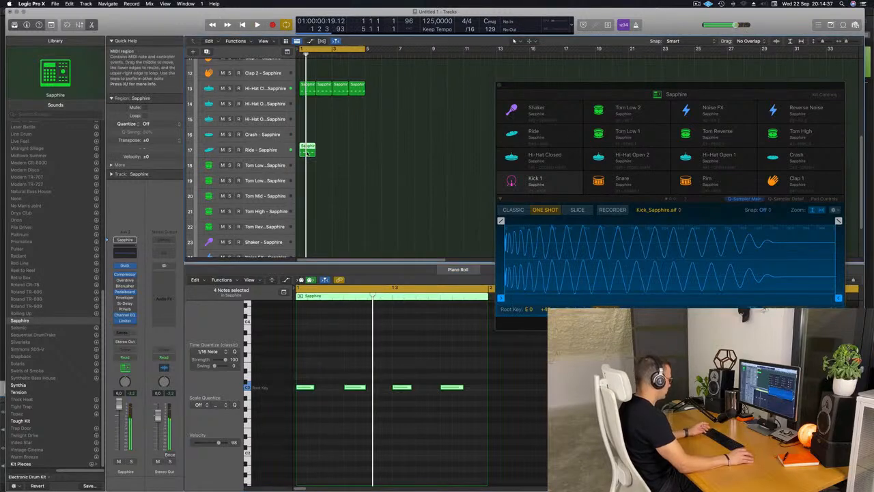
key(super+r)
key(super+r)
key(super+r)
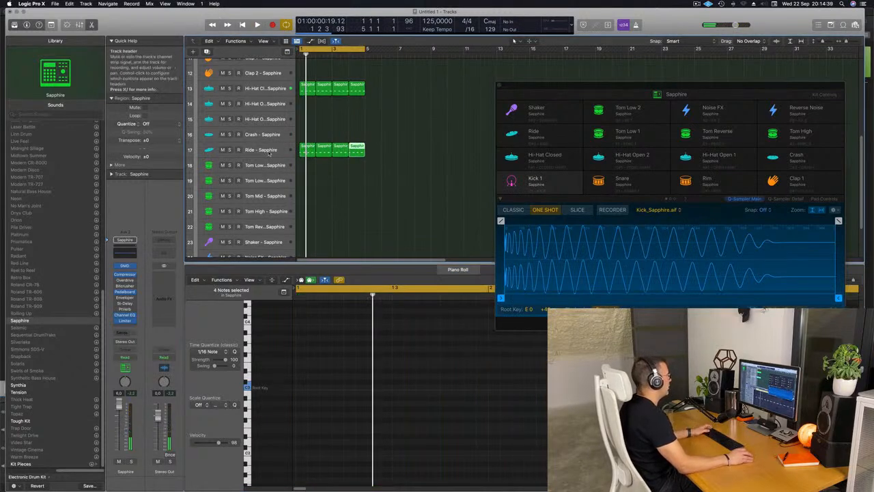
Shorten the Ride sample during playback by starting its fade-out much earlier and pulling its end marker slightly in
click(269, 151)
key(space)
drag(583, 92, 486, 96)
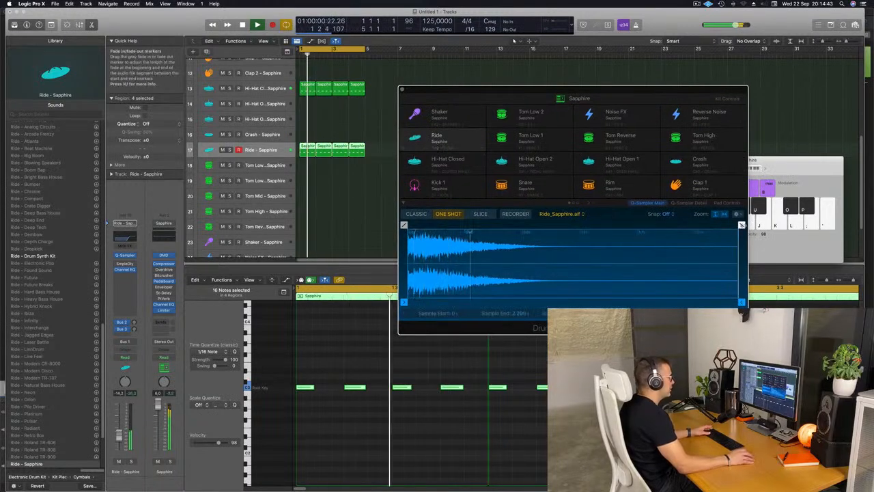
drag(742, 225, 466, 230)
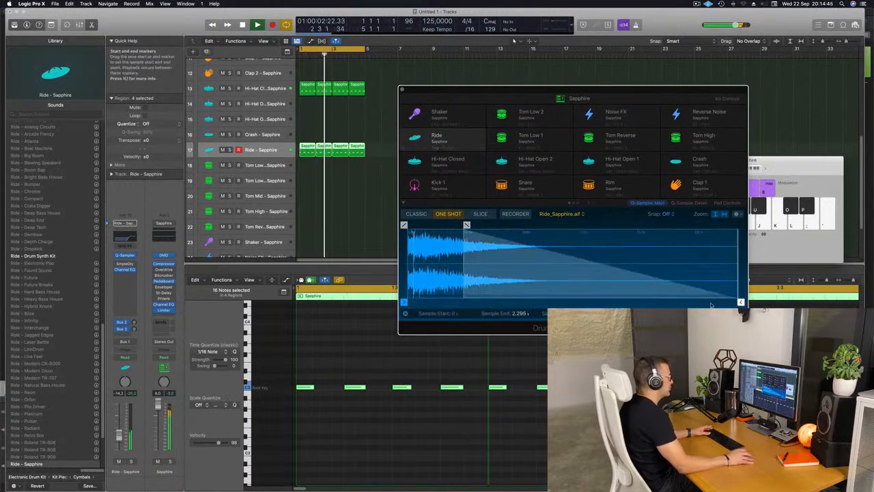
mouse_move(742, 301)
mouse_down()
mouse_move(702, 306)
mouse_move(714, 302)
mouse_up()
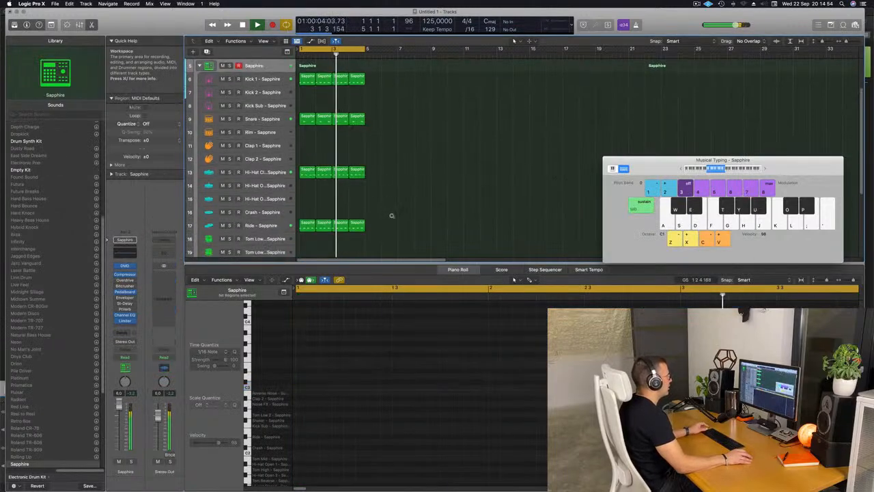
Stop playback, copy the first snare region to the Clap 1 track and shift its two notes onto beats 1 and 3
scroll(392, 216, down, 1)
scroll(393, 217, down, 3)
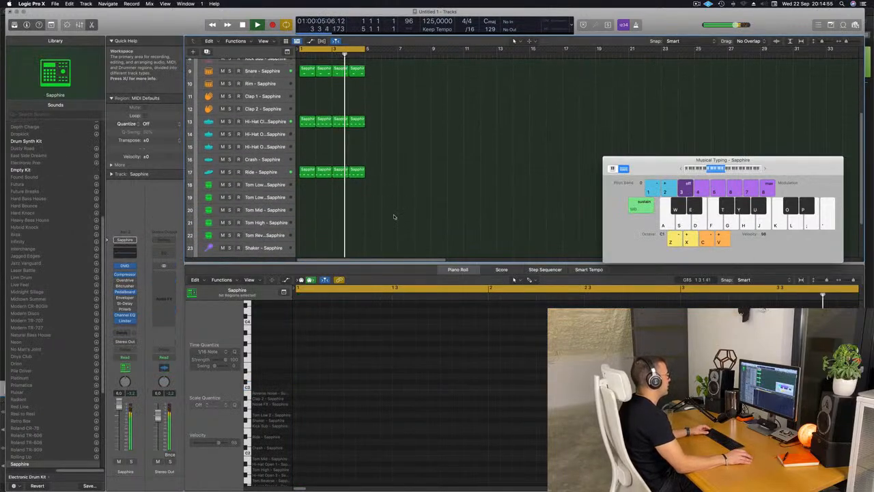
scroll(396, 216, up, 3)
scroll(410, 195, down, 5)
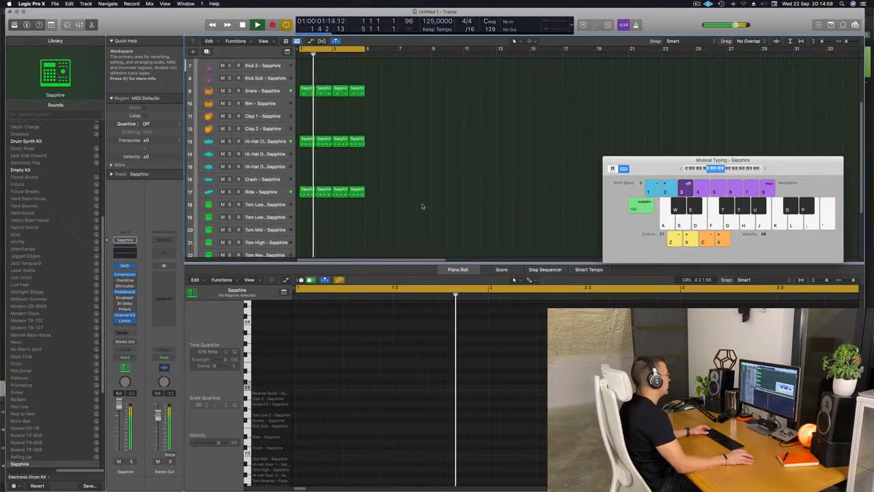
scroll(430, 198, up, 5)
key(space)
click(305, 145)
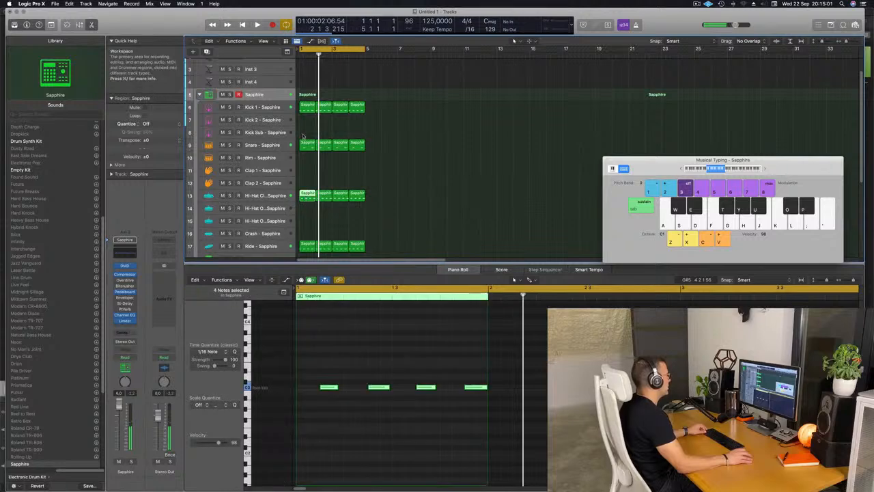
drag(305, 145, 307, 170)
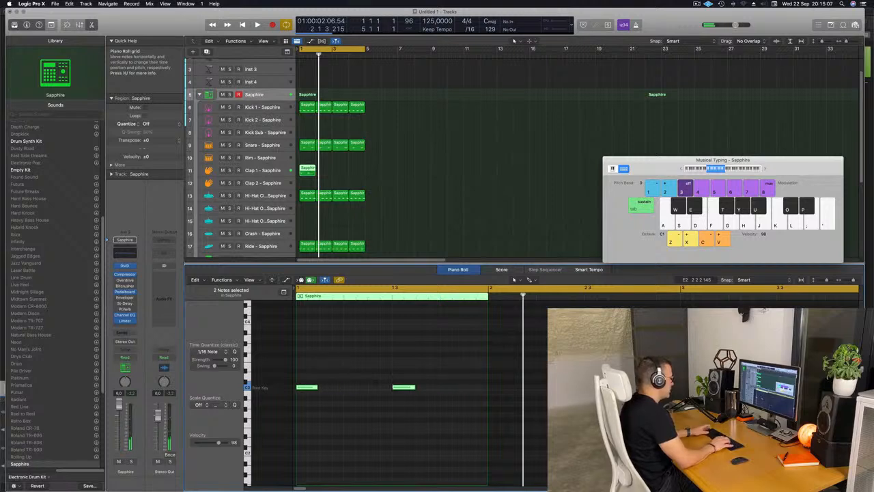
Try the two Clap 1 notes one octave higher and listen to the pattern
key(space)
key(space)
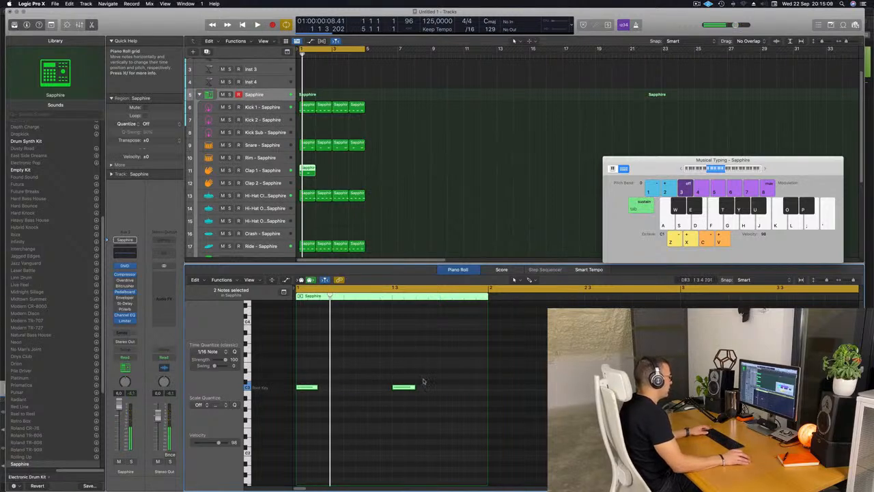
drag(423, 381, 303, 407)
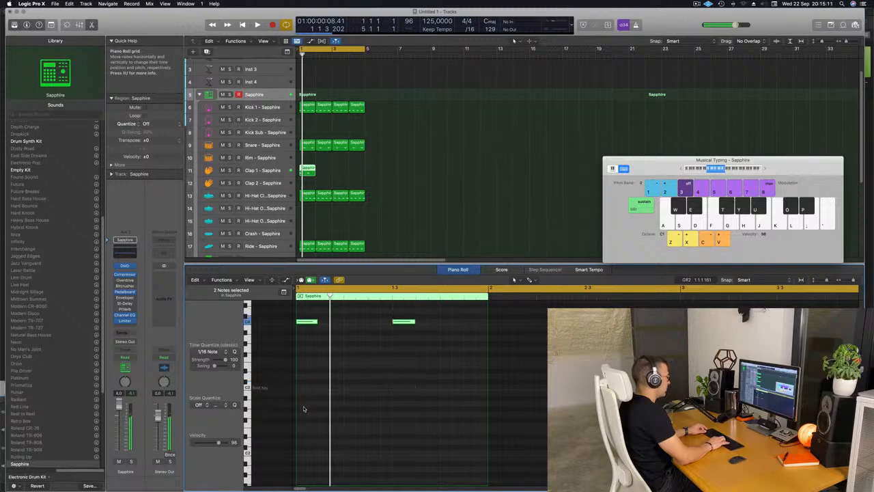
key(space)
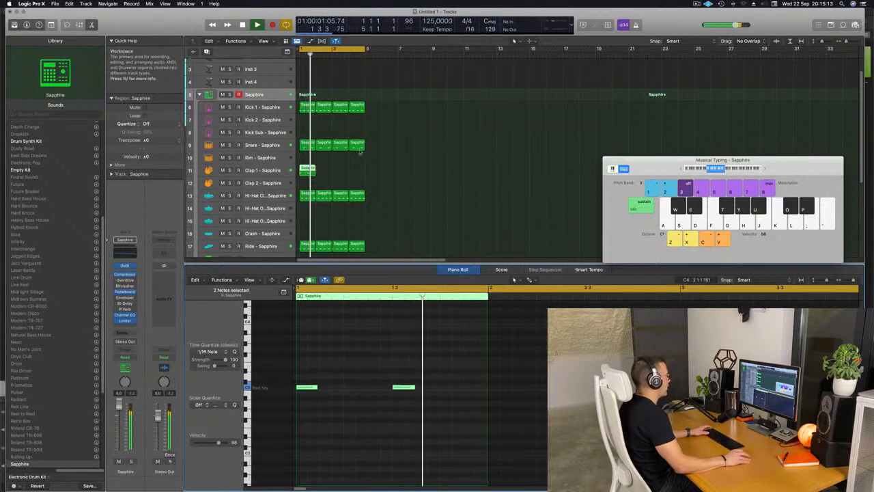
key(space)
Delete the second note in the Clap 1 region and play back the pattern
click(411, 388)
key(BackSpace)
key(space)
key(space)
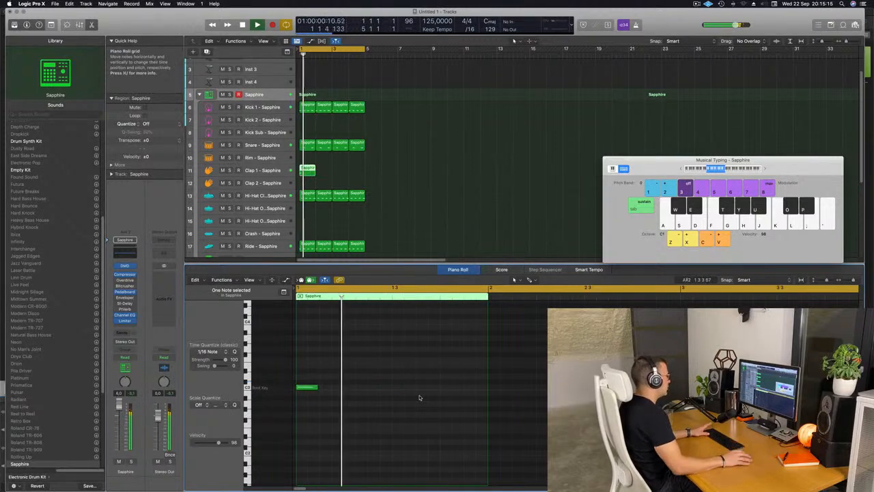
key(space)
key(space)
key(space)
Move the clap region to the Clap 2 track and repeat it three times to fill four bars
drag(311, 170, 336, 178)
key(space)
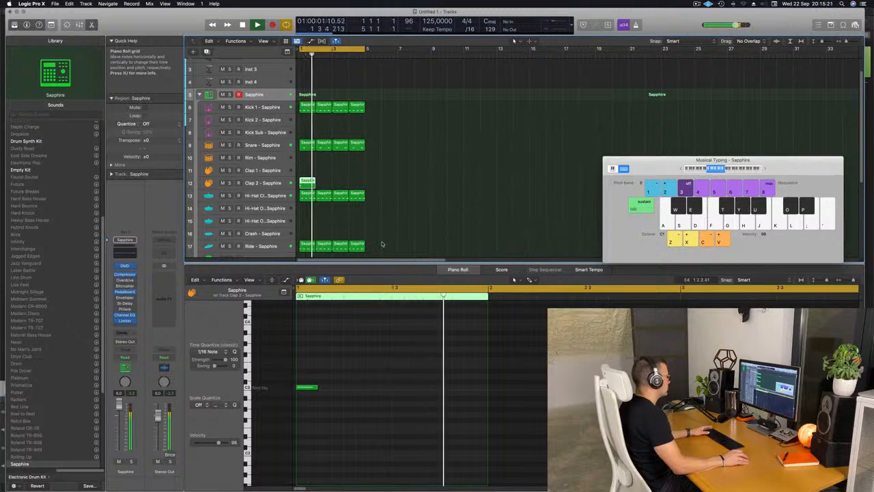
click(346, 180)
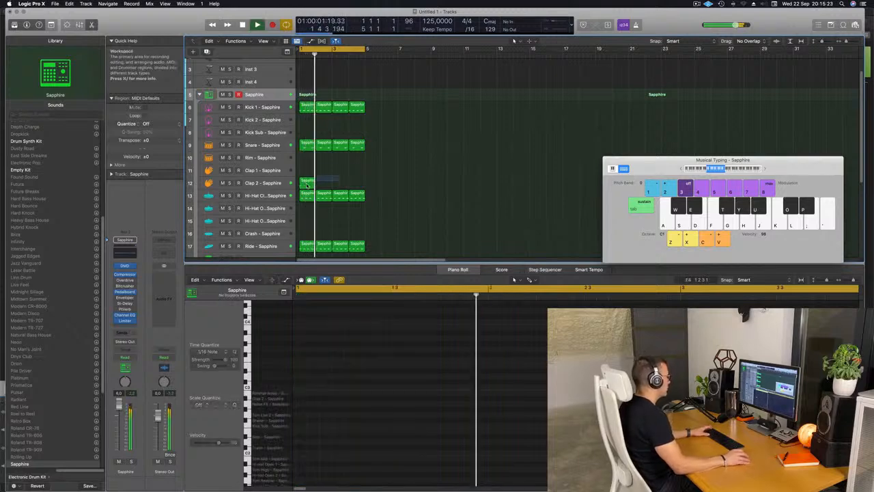
click(307, 183)
key(super+r)
key(super+r)
key(super+r)
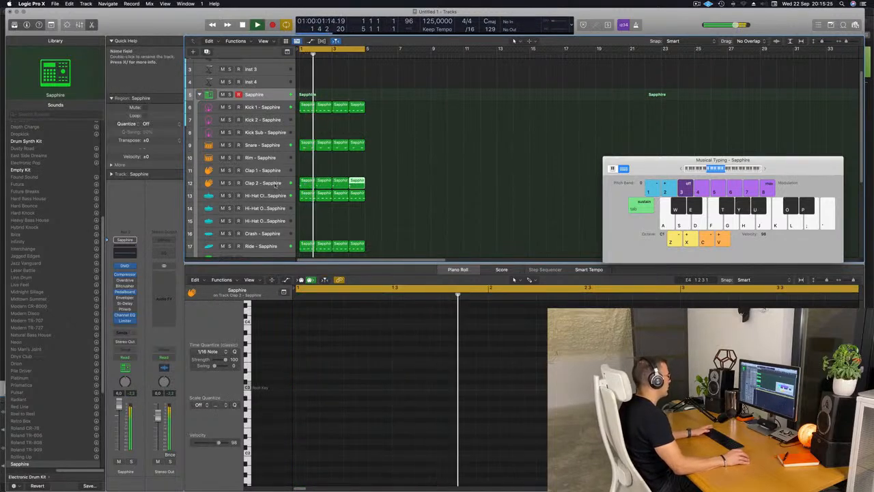
Raise the Bus 2 reverb and Bus 3 delay sends on the Clap 2 track during playback
click(261, 183)
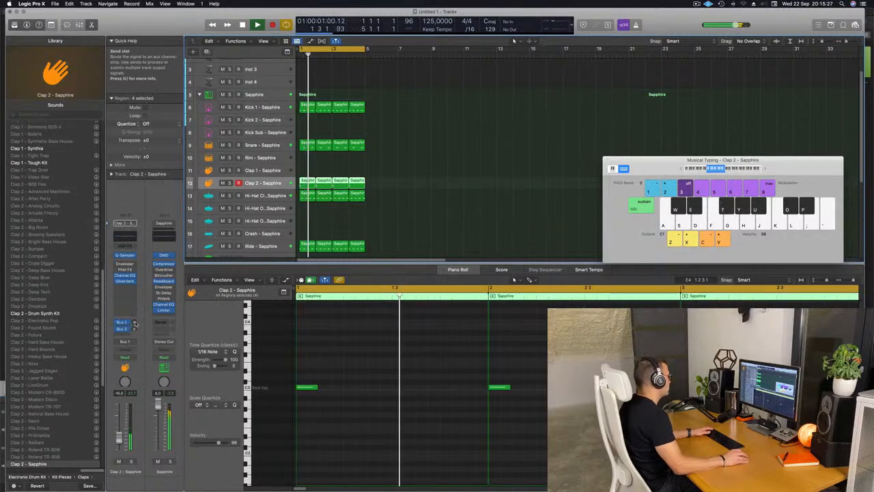
click(132, 324)
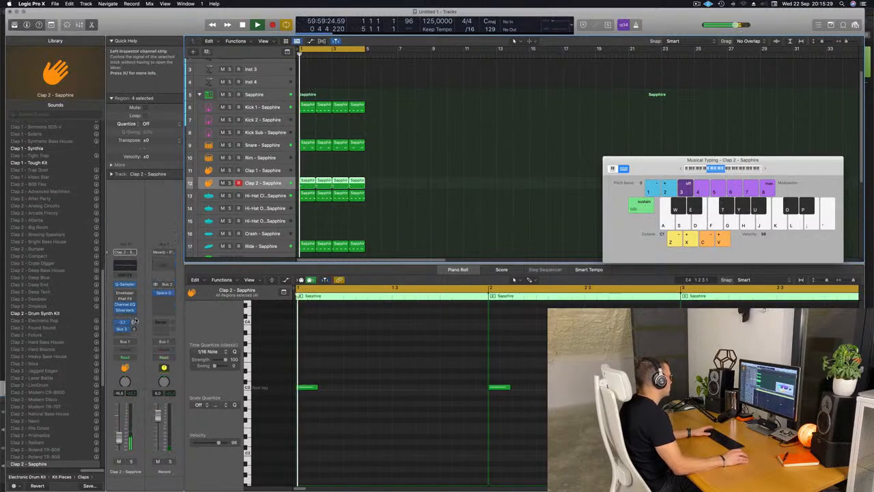
key(space)
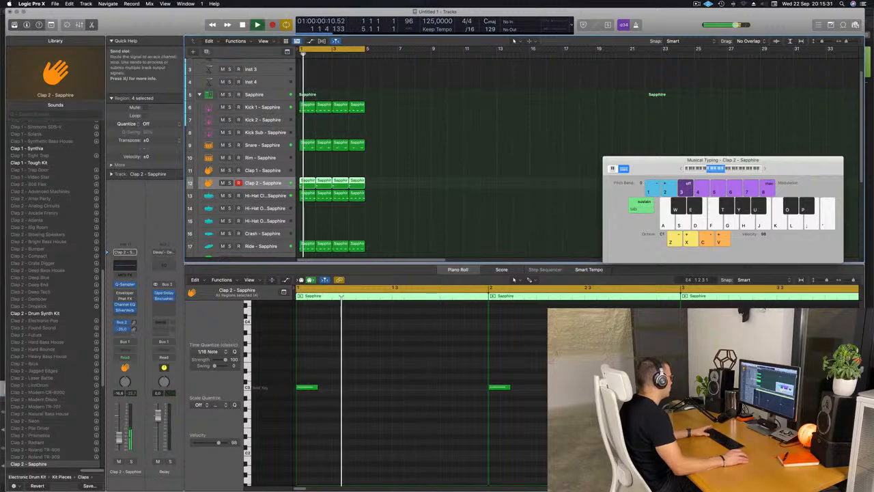
click(134, 329)
Bypass SilverVerb on the Clap 2 track and fine-tune its Bus 3 delay send while listening
key(space)
key(space)
key(space)
key(space)
key(space)
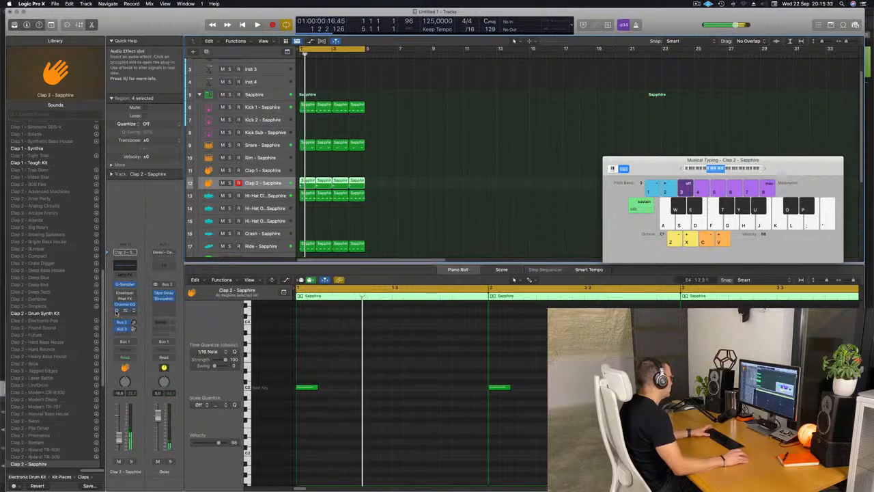
key(space)
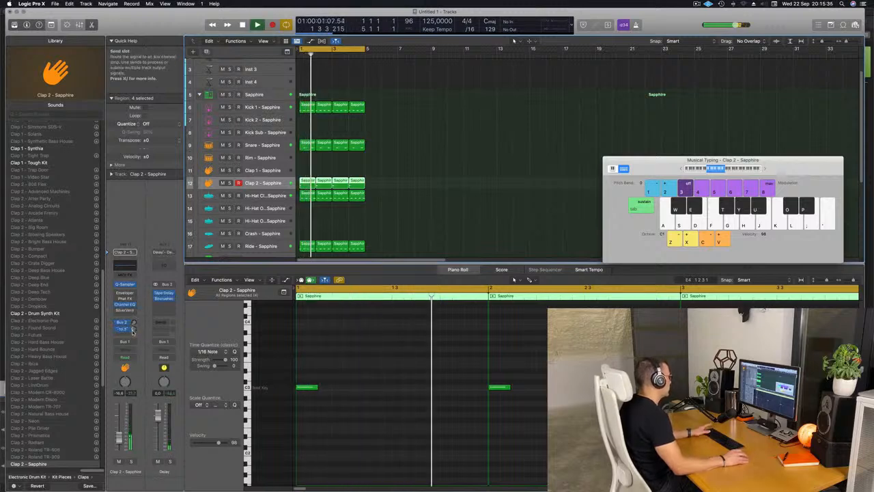
click(485, 186)
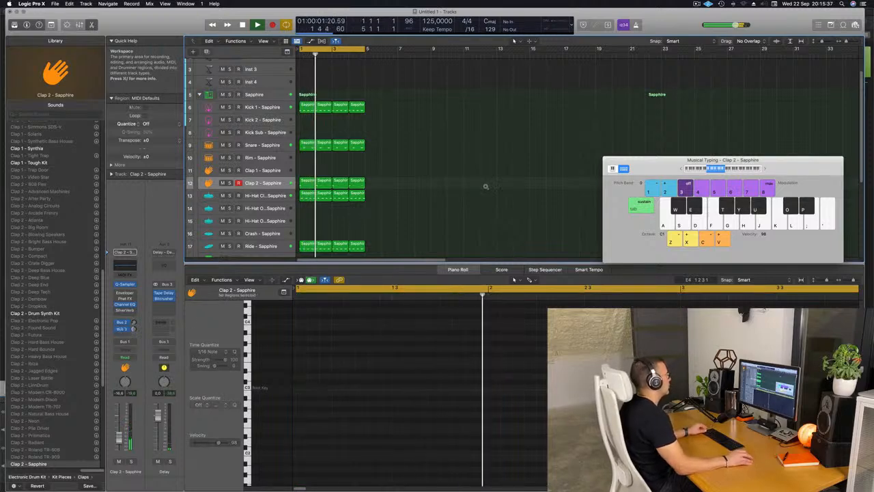
Delete the Clap 2 regions in bars 2 and 4
scroll(444, 185, down, 2)
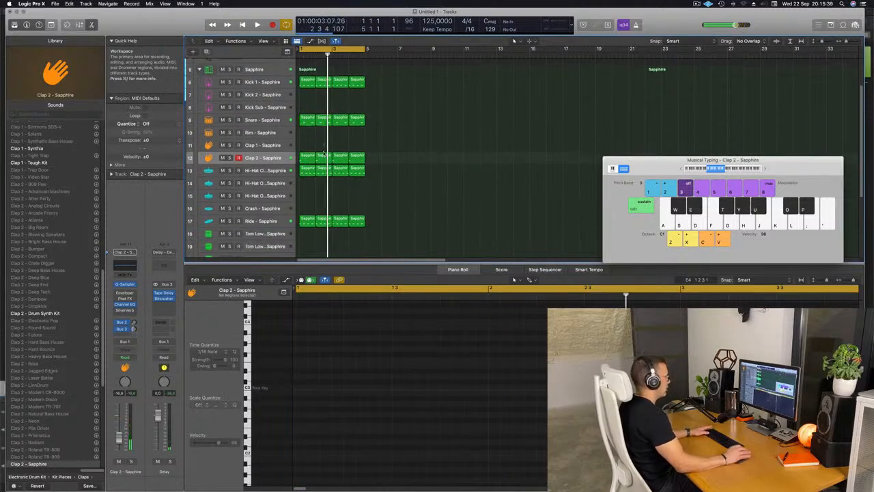
click(324, 156)
key(Delete)
key(Return)
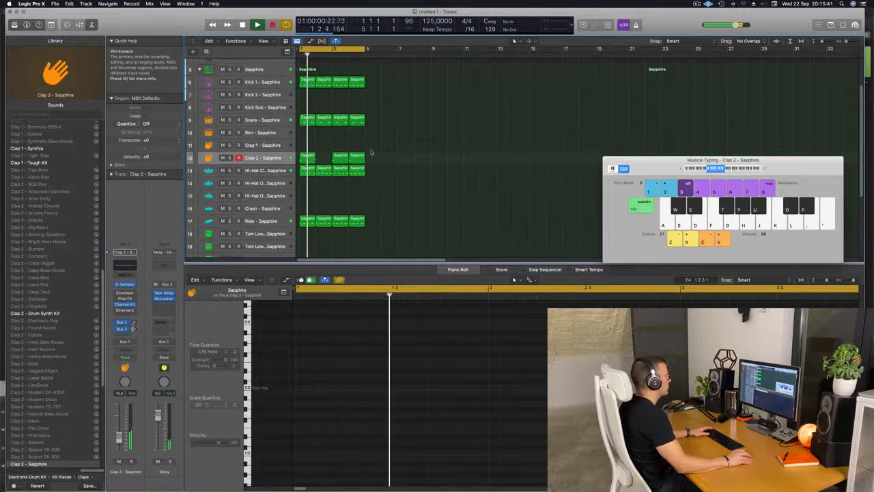
click(359, 156)
key(Delete)
Copy the first Clap 2 region to bar 1 of the Crash track and play it back
scroll(410, 165, down, 4)
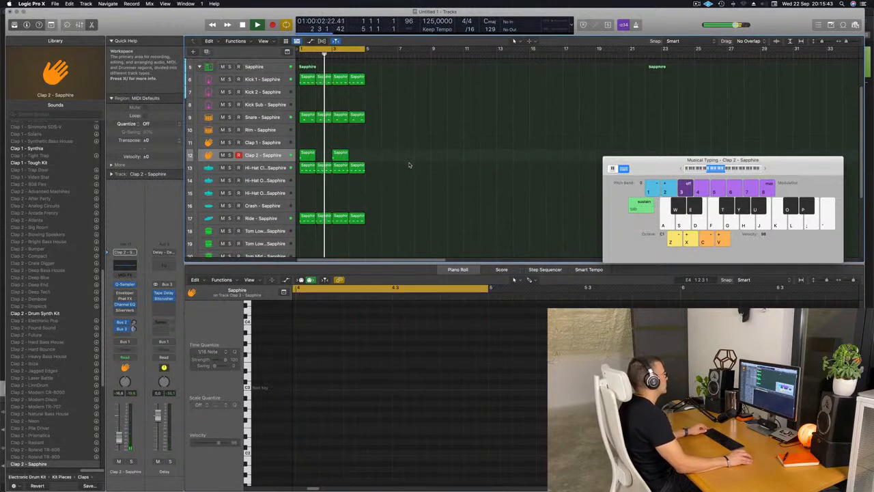
scroll(406, 164, up, 3)
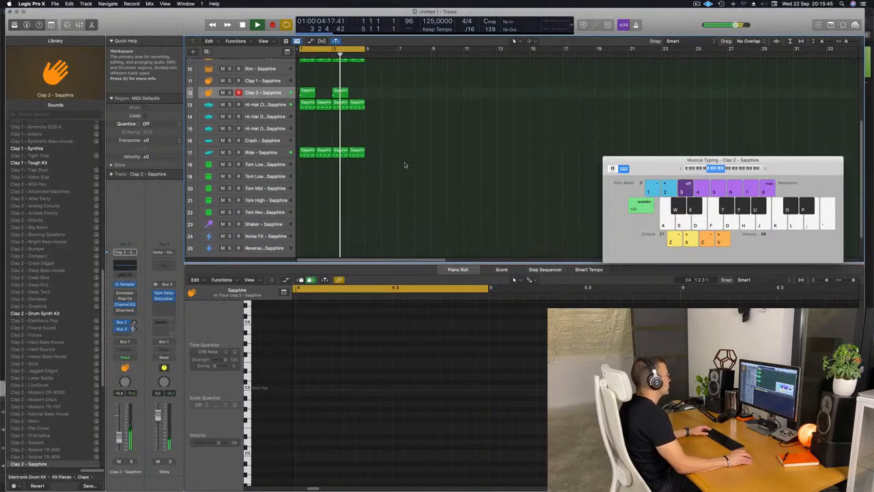
scroll(406, 165, down, 1)
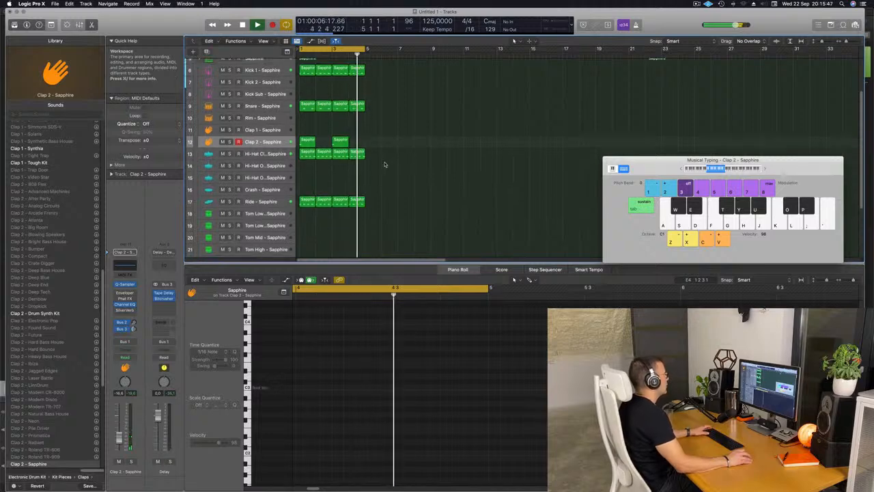
key(space)
click(305, 142)
drag(305, 142, 301, 190)
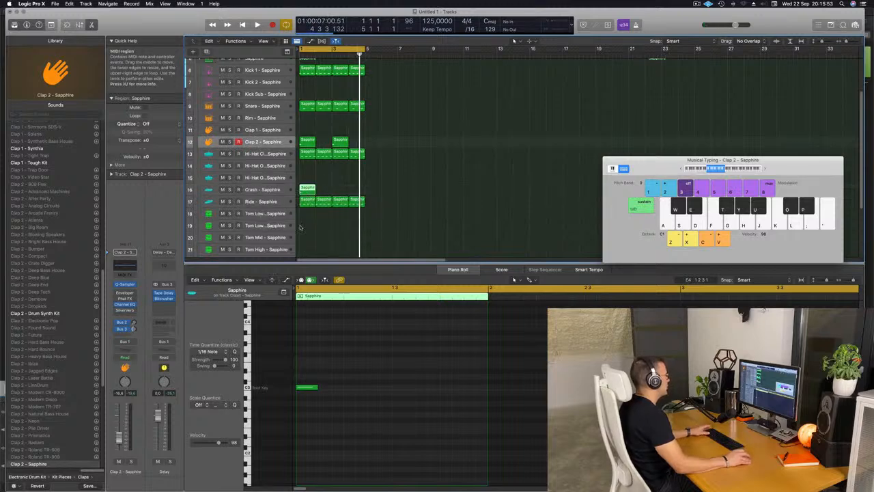
key(space)
Try the crash note one octave higher, then undo the transposition and replay from the start
drag(309, 370, 327, 407)
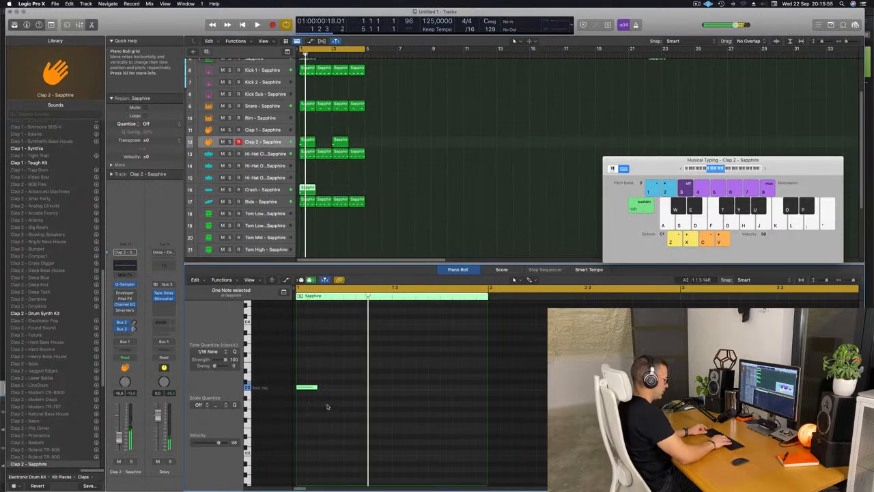
key(shift+alt+Up)
key(space)
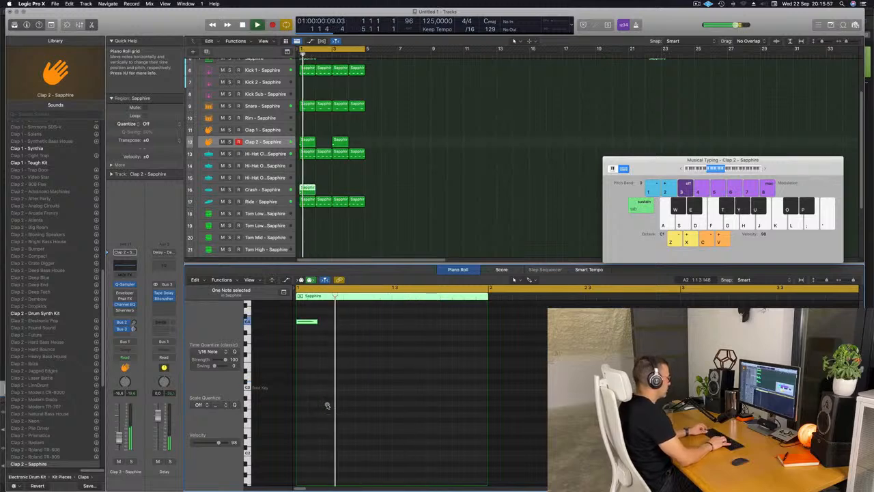
key(shift+alt+Down)
key(Return)
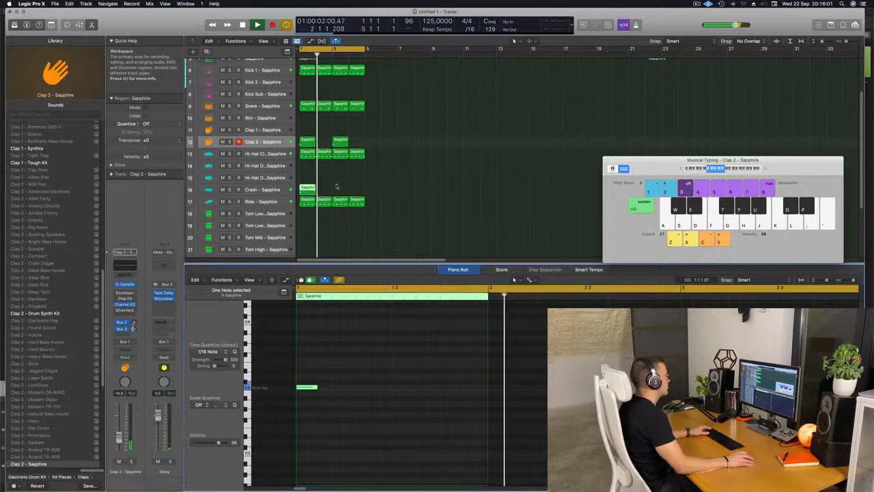
Copy the first ride region to the upper Tom Low track and delete its first three notes
scroll(393, 196, down, 3)
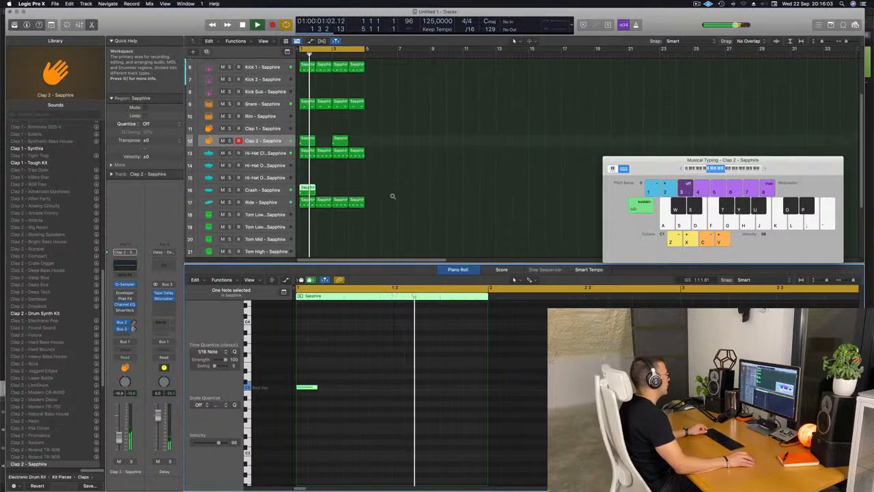
scroll(332, 194, down, 2)
click(307, 167)
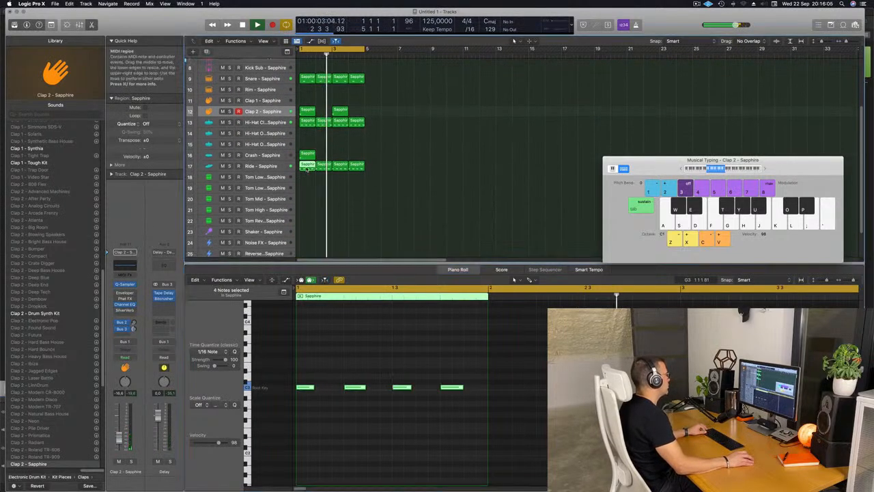
drag(306, 168, 307, 180)
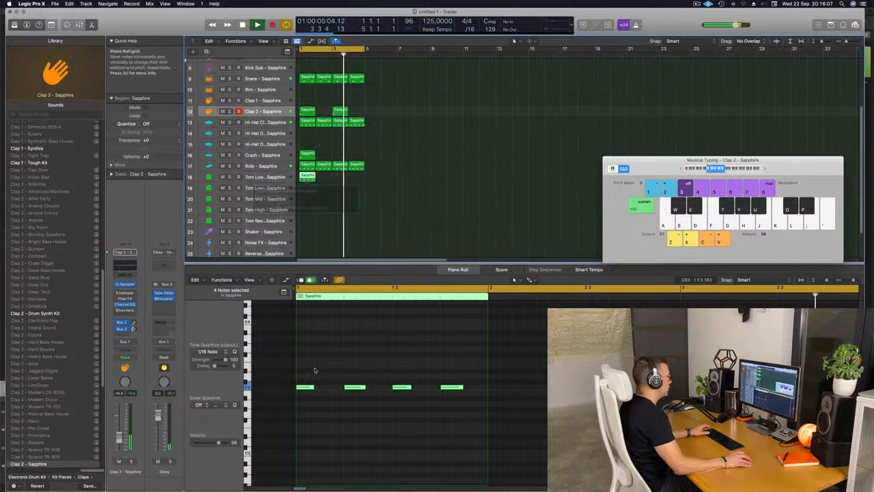
key(space)
drag(301, 368, 422, 413)
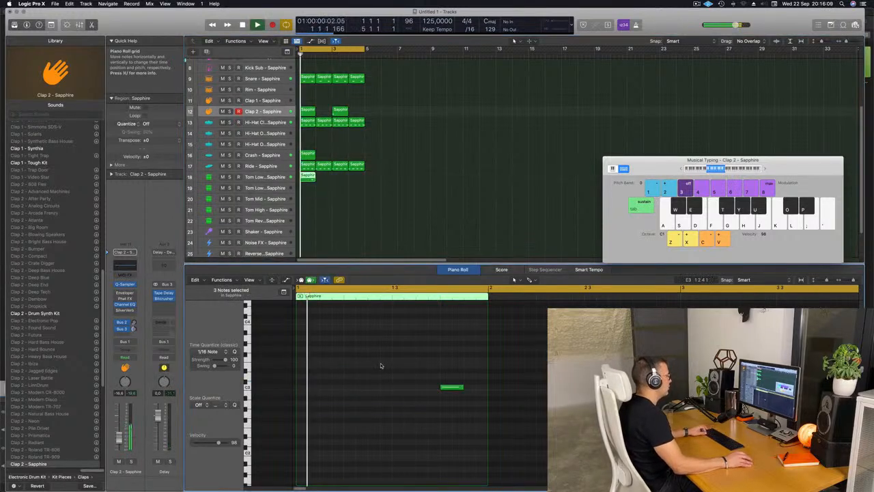
Move the remaining tom note half a beat later, to the end of bar 1
key(super+Right)
key(super+Left)
key(super+Left)
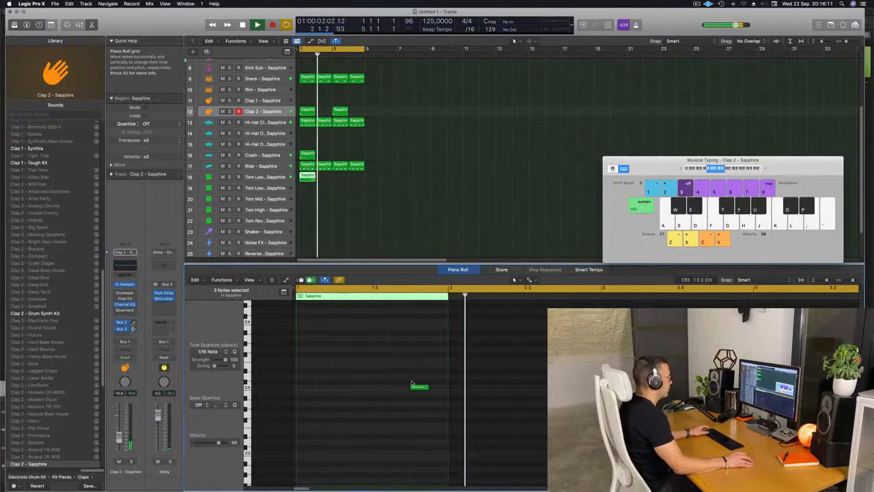
key(space)
key(space)
drag(411, 370, 437, 392)
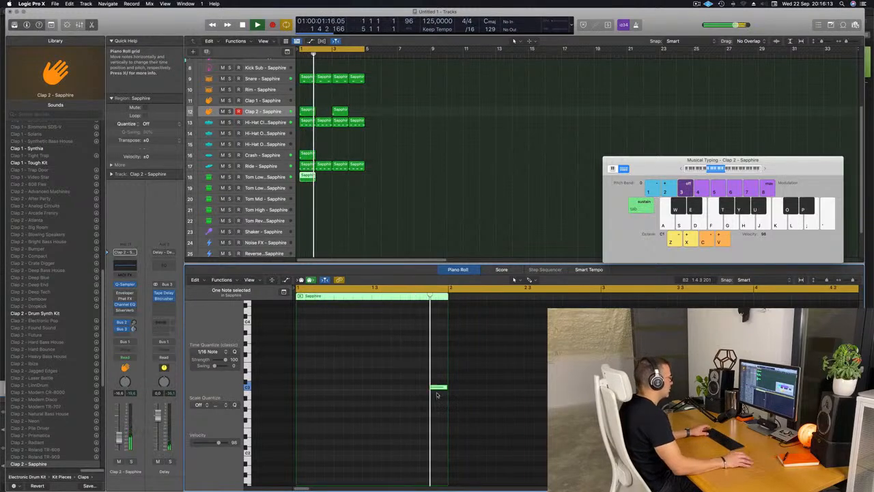
Transpose the tom note down one octave to C2 and play back the pattern
key(space)
key(super+Up)
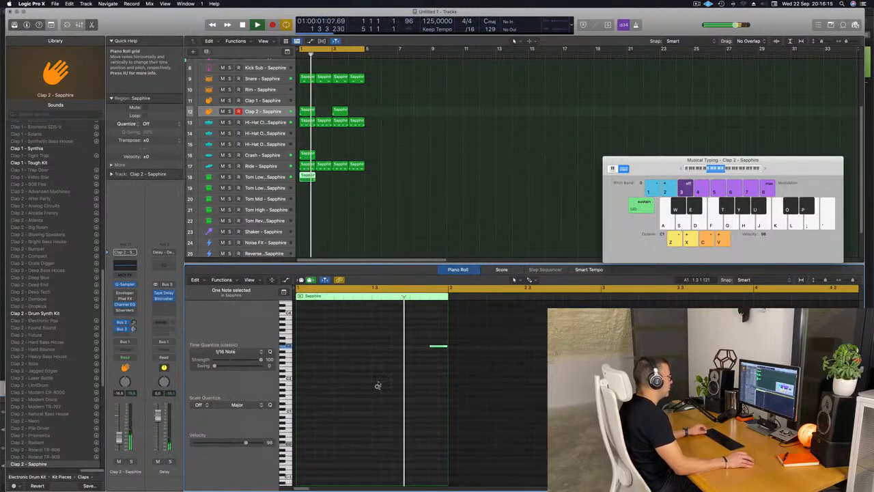
drag(404, 336, 447, 364)
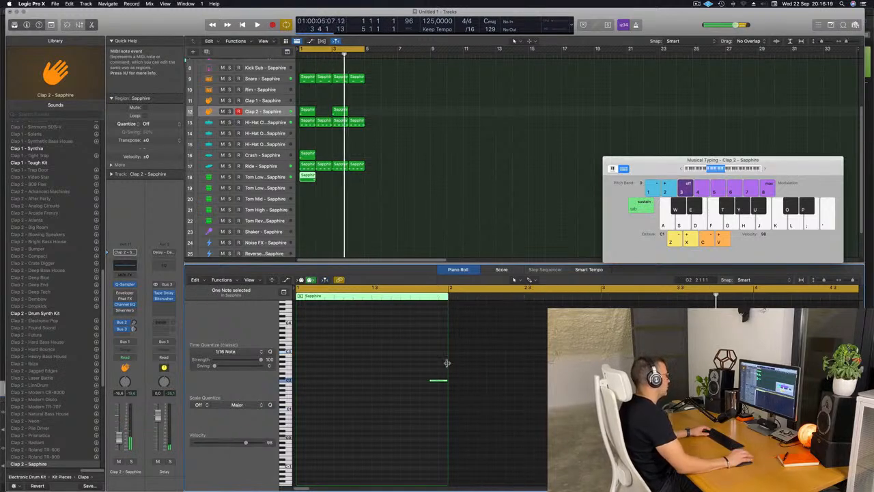
scroll(399, 211, right, 2)
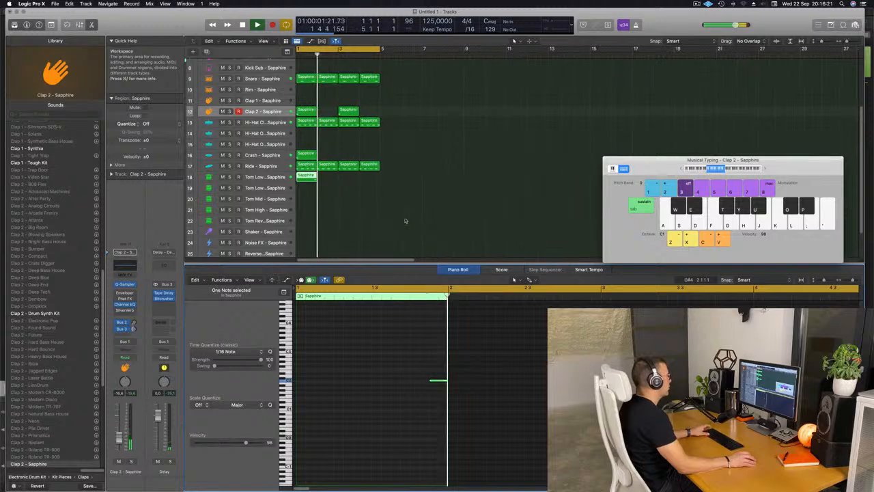
Repeat the one-bar Tom Low region through bar 4, undo the extra copy, and select its track
drag(341, 189, 294, 182)
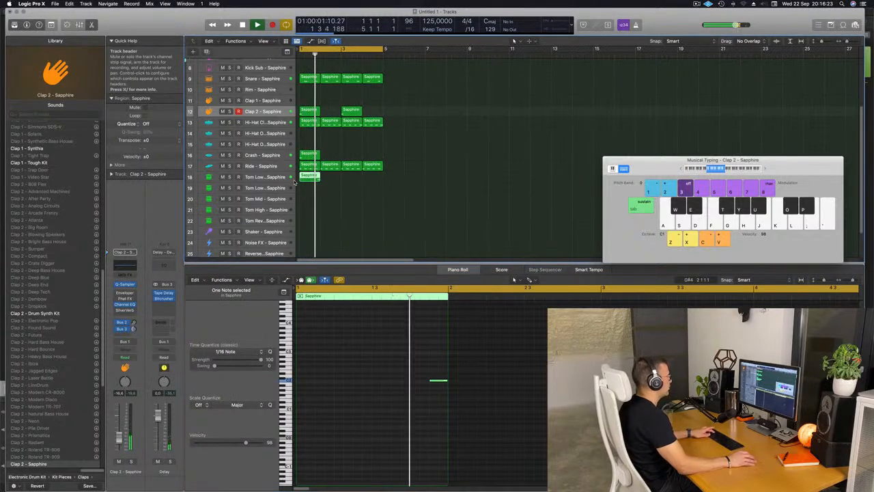
key(super+r)
key(super+r)
key(super+r)
key(super+r)
key(super+z)
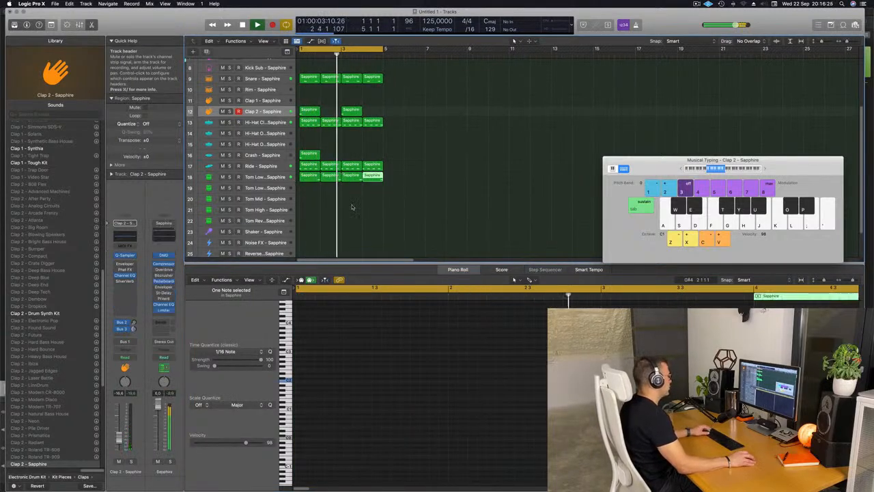
click(329, 227)
scroll(328, 225, left, 3)
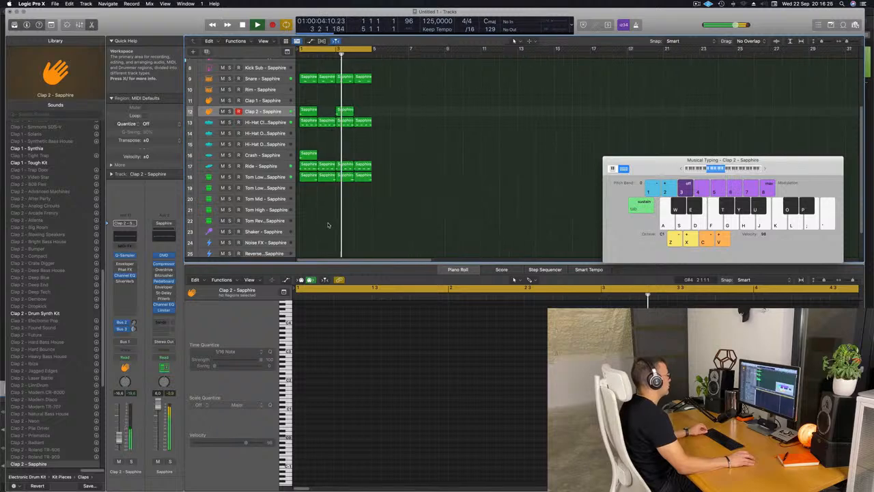
click(274, 180)
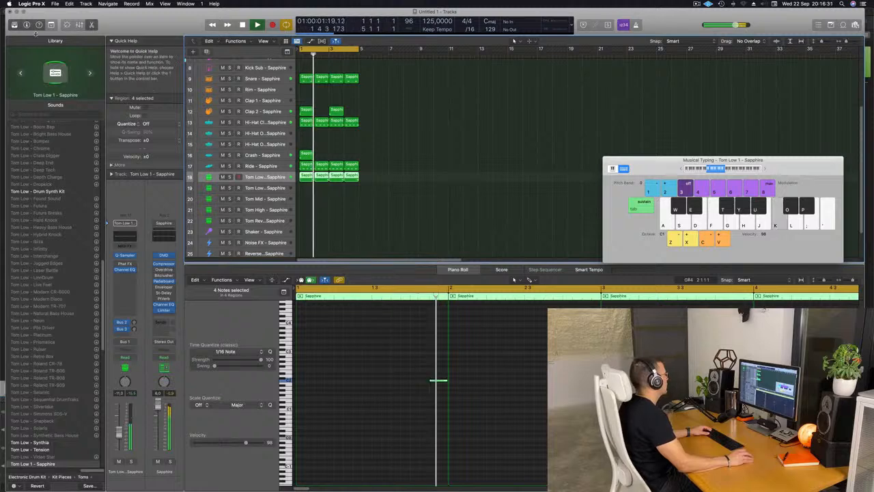
Hide the sound library, select the Inst 1 track and increase its height
click(14, 25)
scroll(345, 153, up, 5)
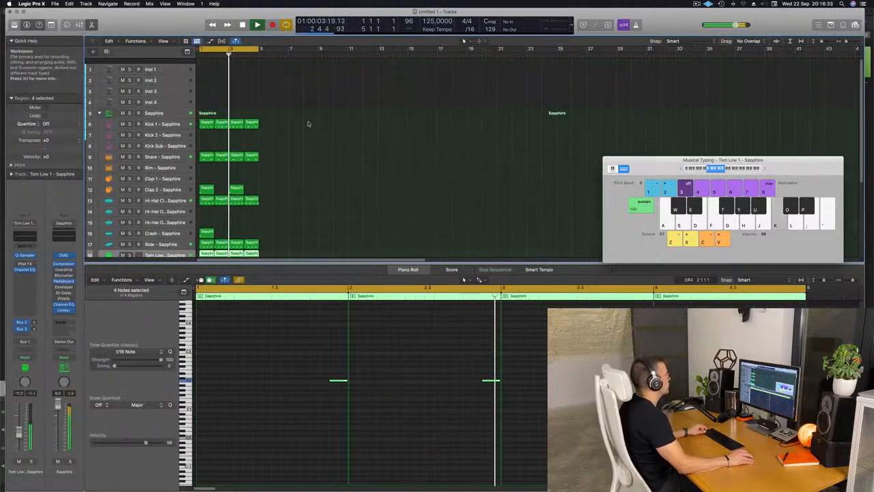
scroll(311, 121, right, 5)
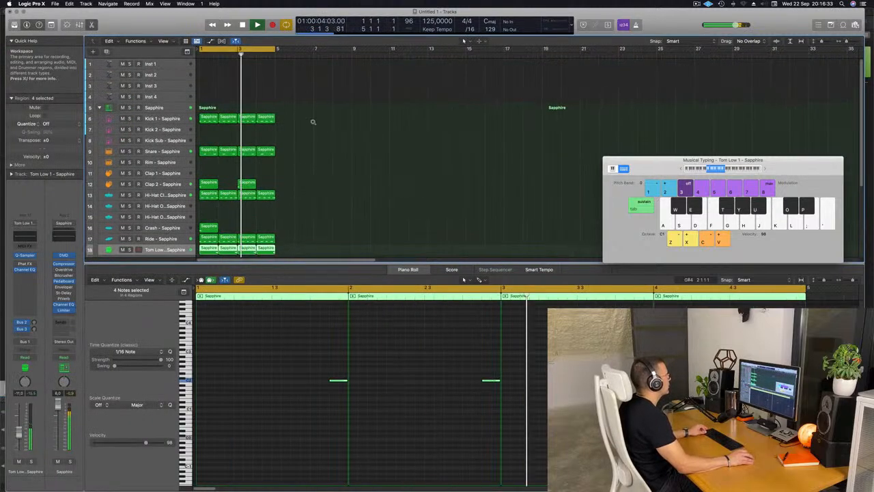
click(174, 66)
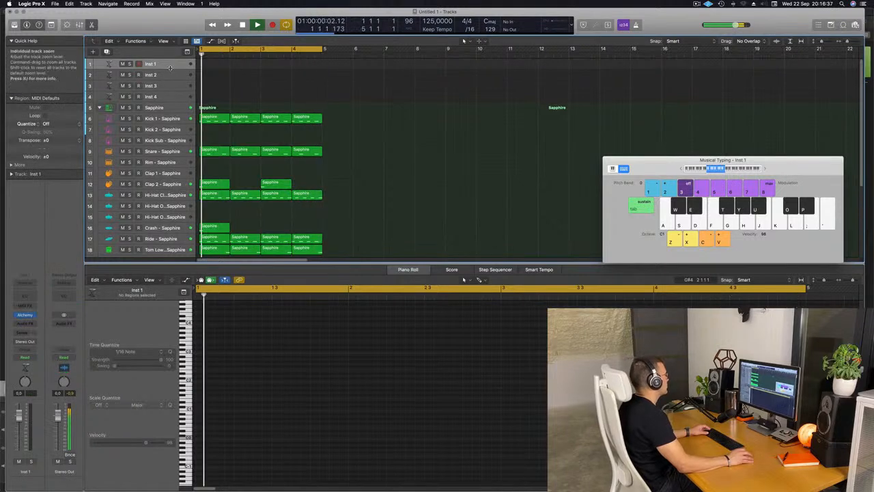
drag(170, 67, 176, 85)
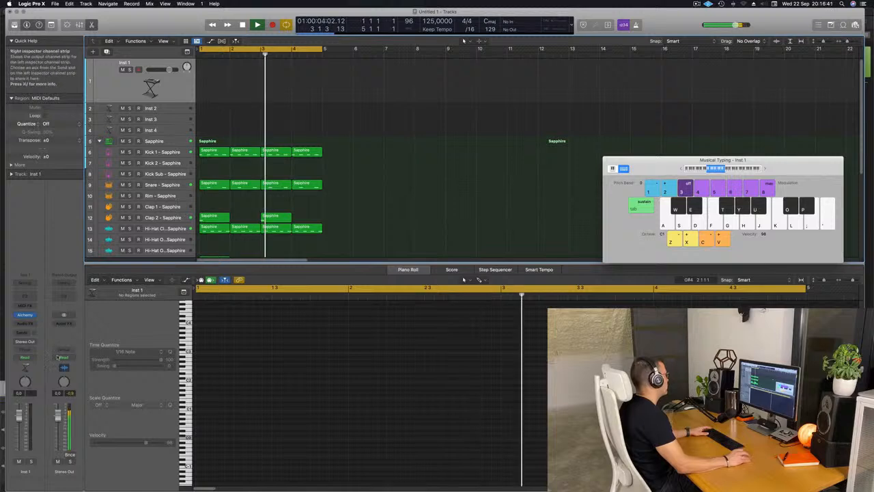
Open the Alchemy synth on Inst 1, filter its presets to Bass and search for "acid"
click(30, 317)
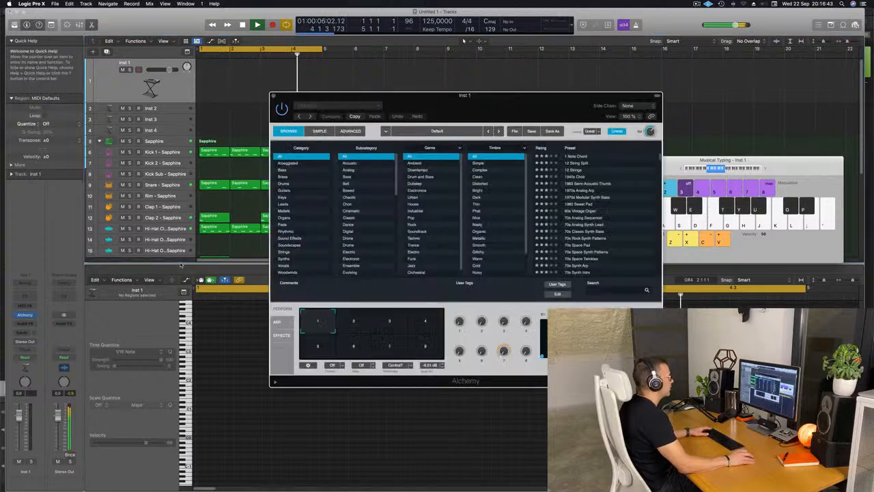
drag(500, 114, 443, 87)
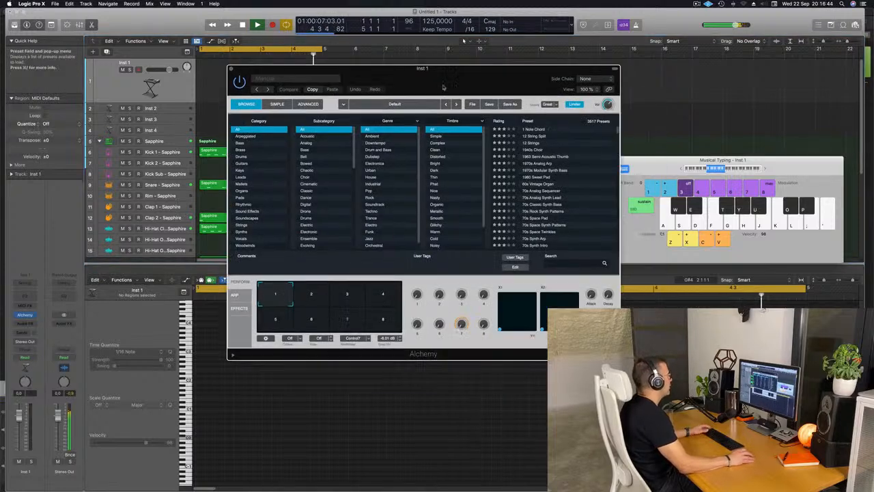
click(240, 143)
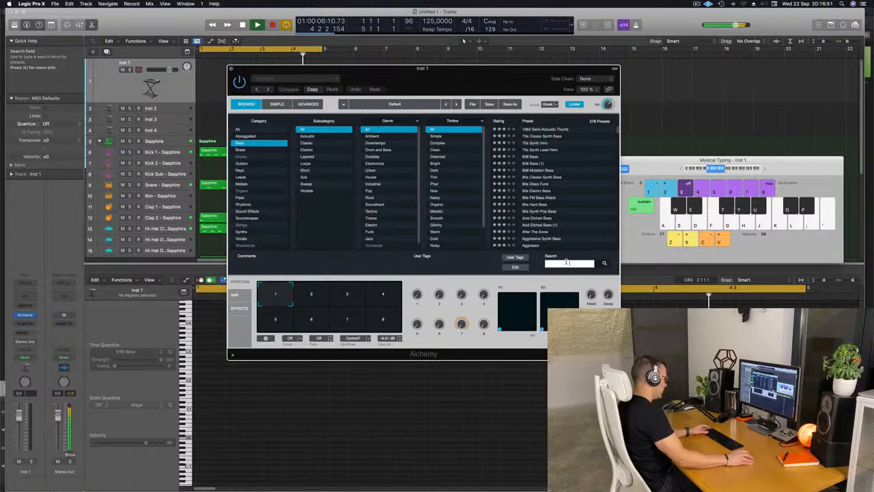
text(acid)
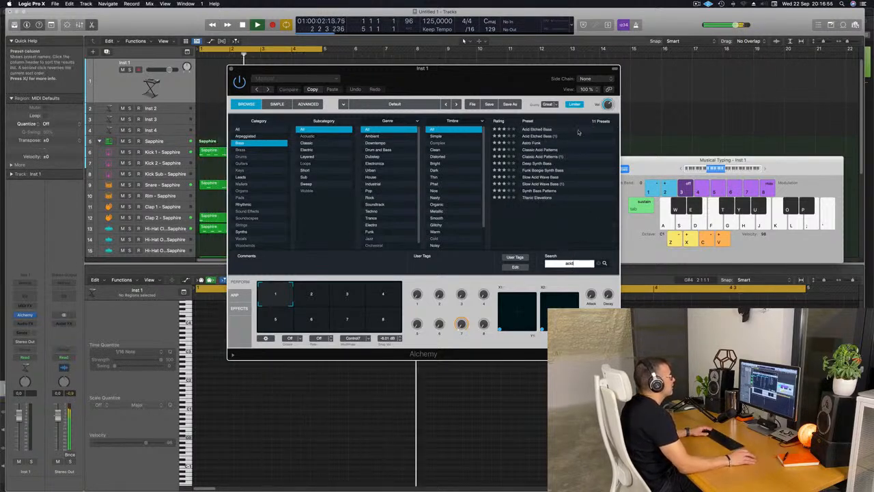
Rescan the Alchemy presets and load the Classic Acid Patterns preset
click(546, 150)
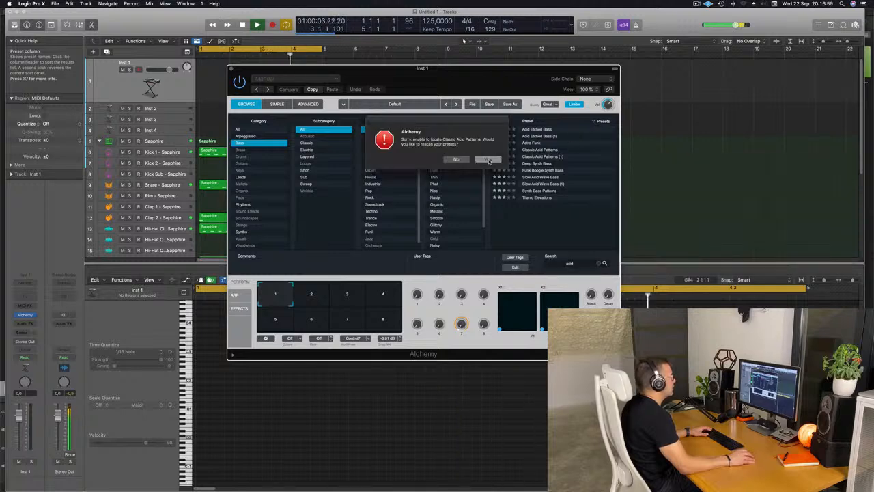
click(487, 159)
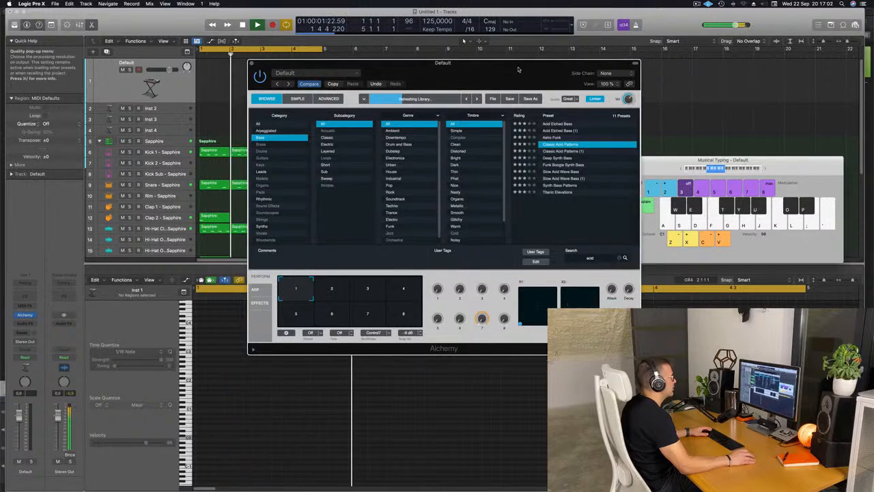
drag(517, 69, 529, 66)
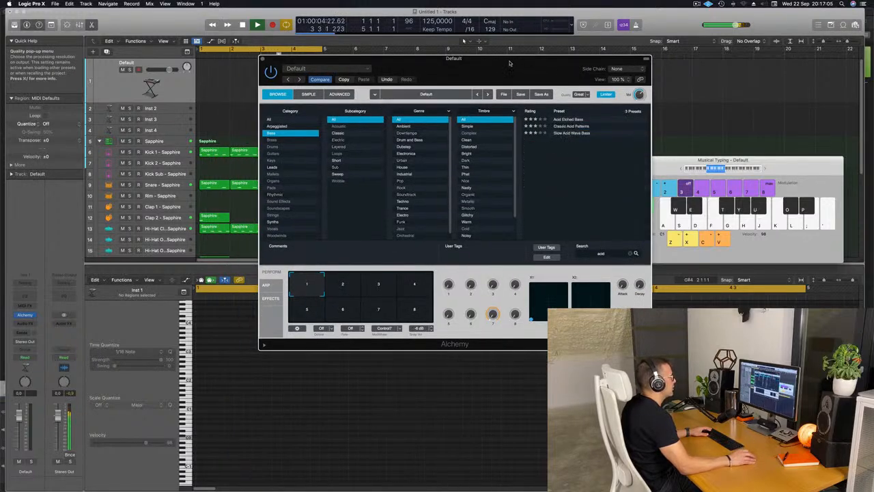
click(574, 126)
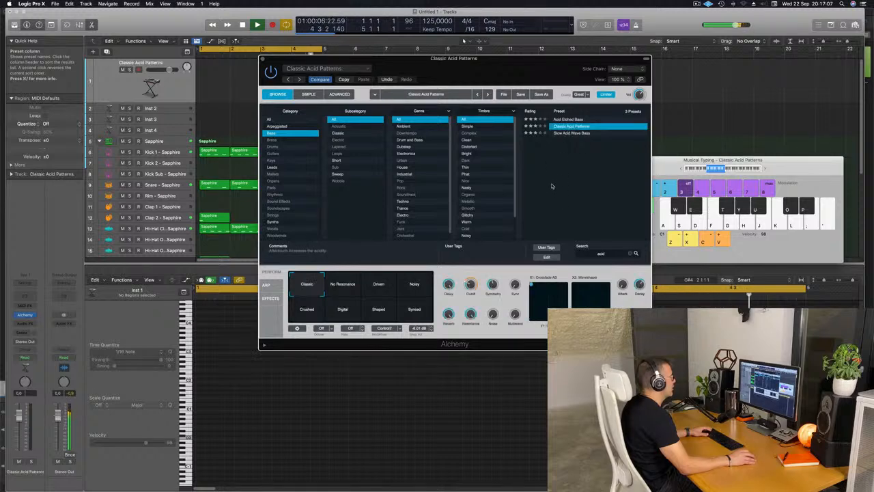
Audition a note with the Classic Acid Patterns preset and switch its performance snapshot to Driven
drag(481, 81, 525, 135)
key(a)
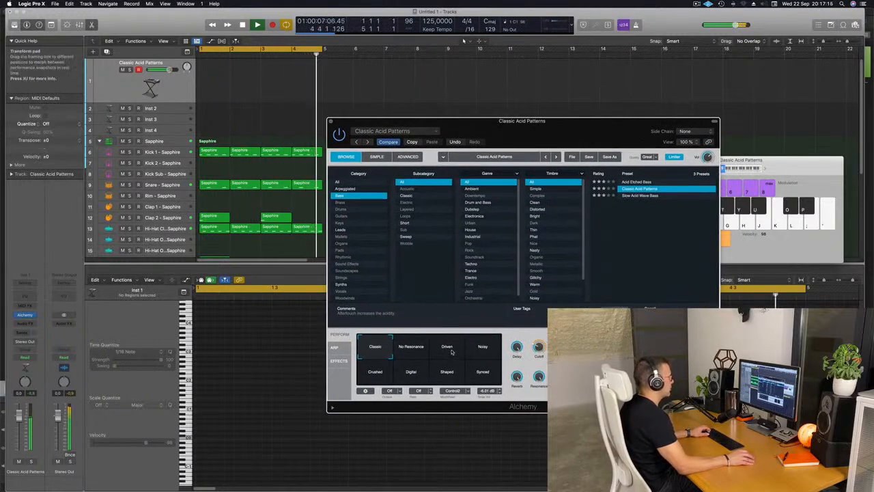
click(449, 350)
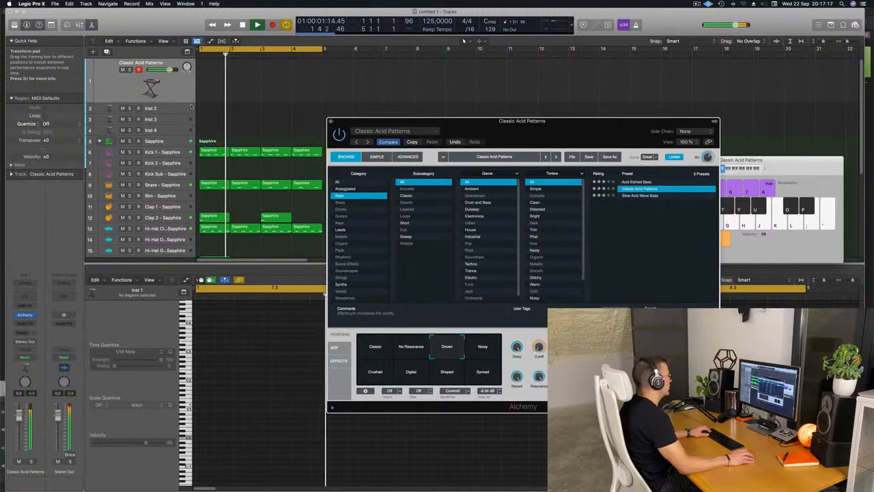
Record a one-bar bass pattern on the Classic Acid Patterns track and move the recorded region to bar 1
click(170, 91)
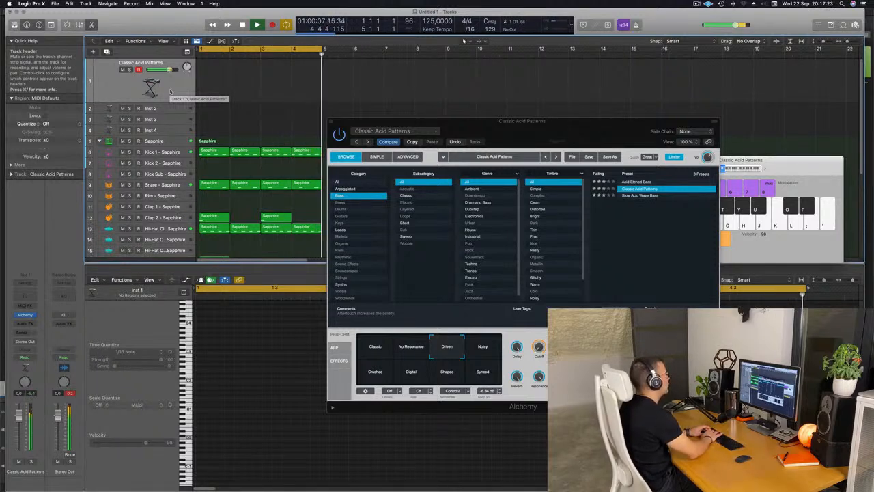
key(r)
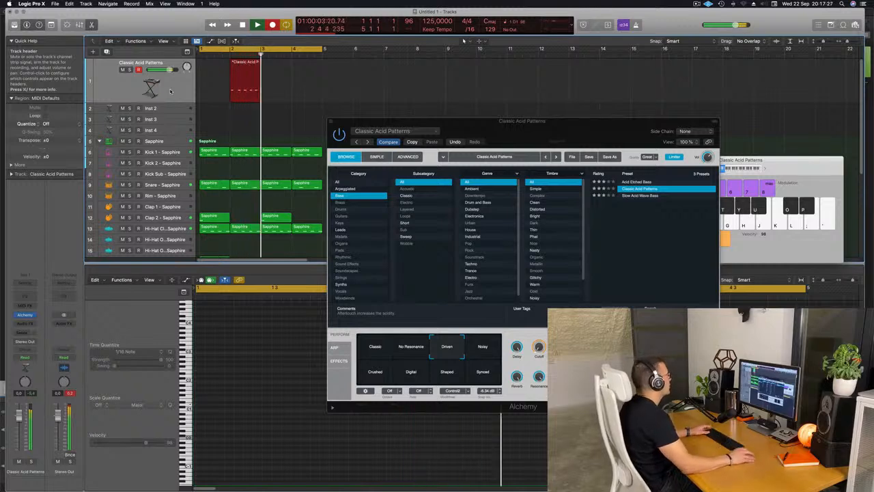
key(space)
drag(253, 63, 214, 62)
Open the bass region in the Piano Roll, quantize its notes to 1/16 and repeat the region through bar 4
key(e)
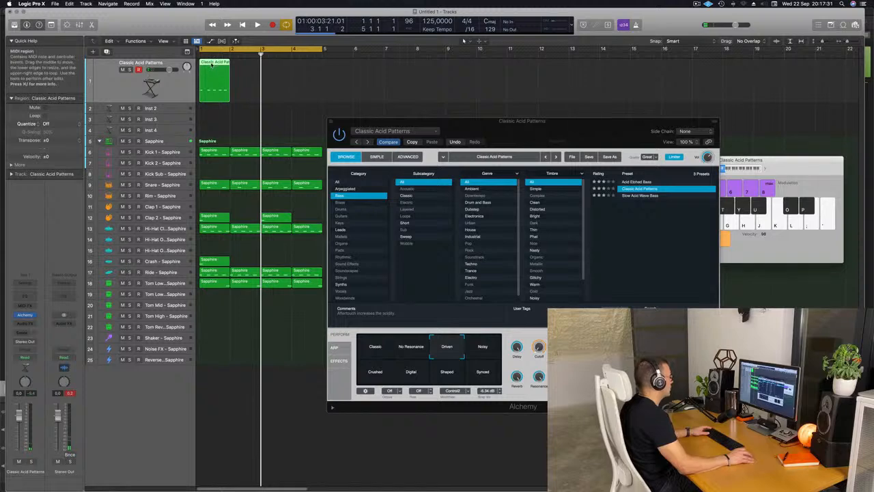
double_click(212, 65)
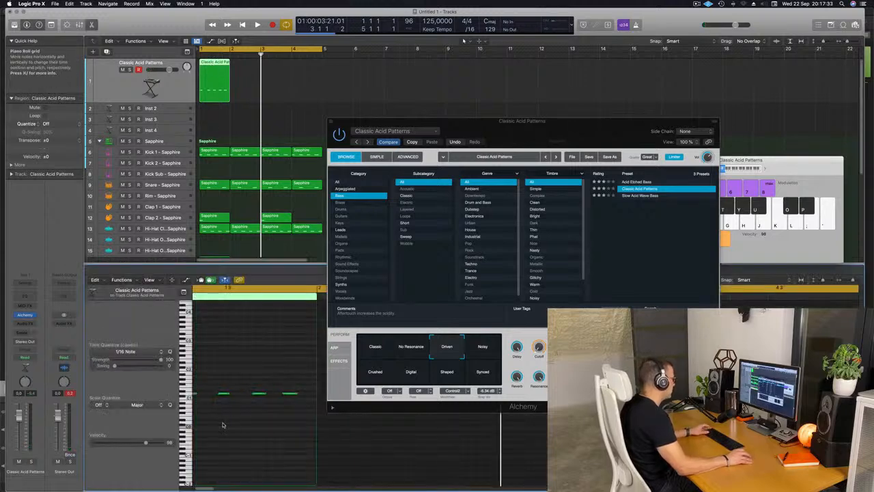
key(space)
key(space)
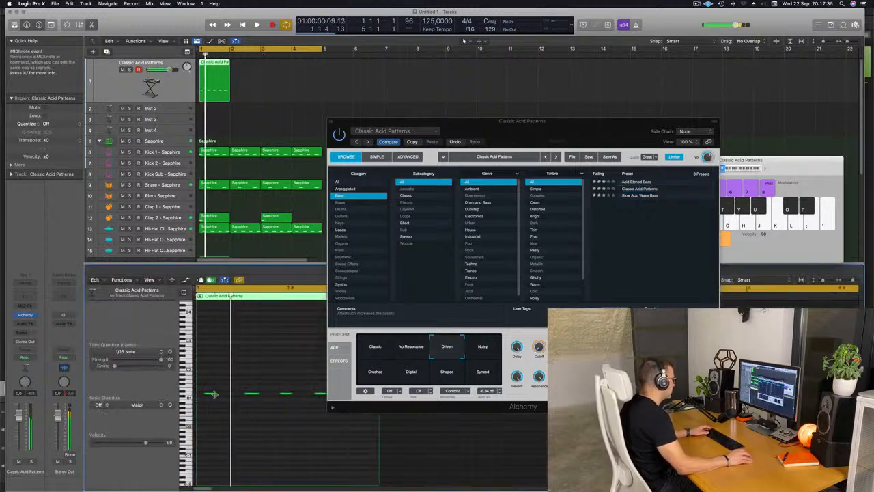
click(212, 393)
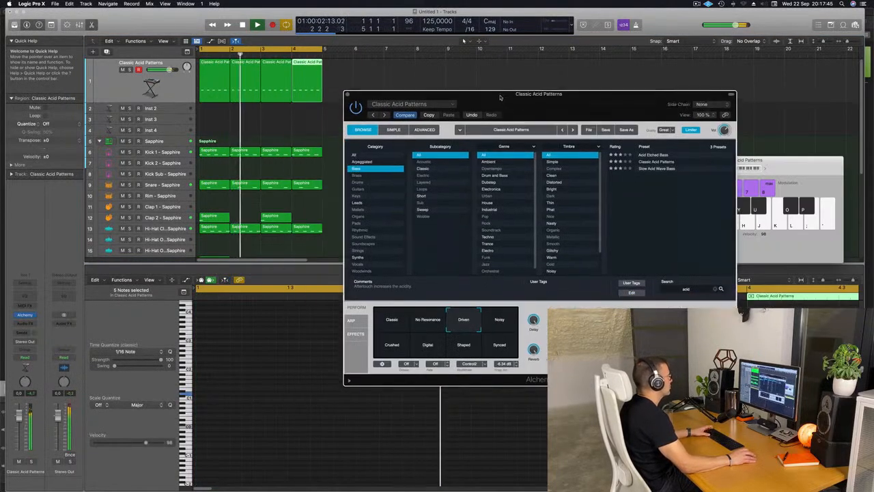
Extend the last bass note in the first region to the end of bar 1 and close the Alchemy window
key(space)
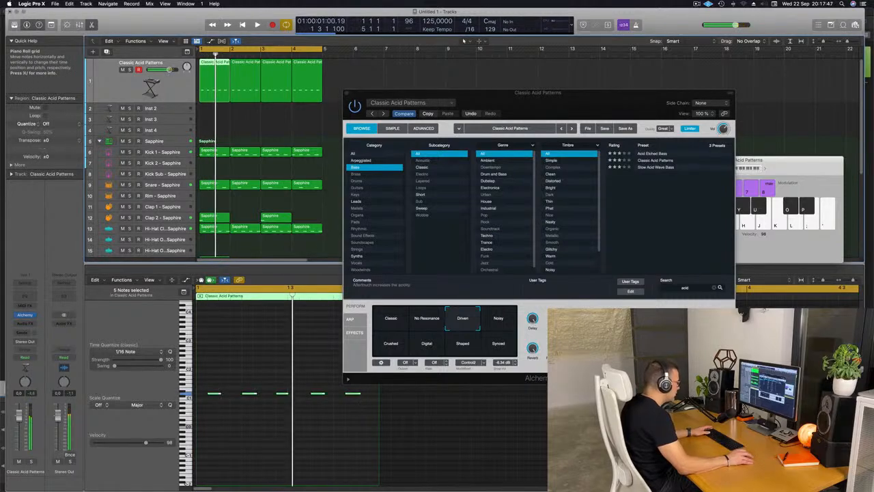
click(364, 395)
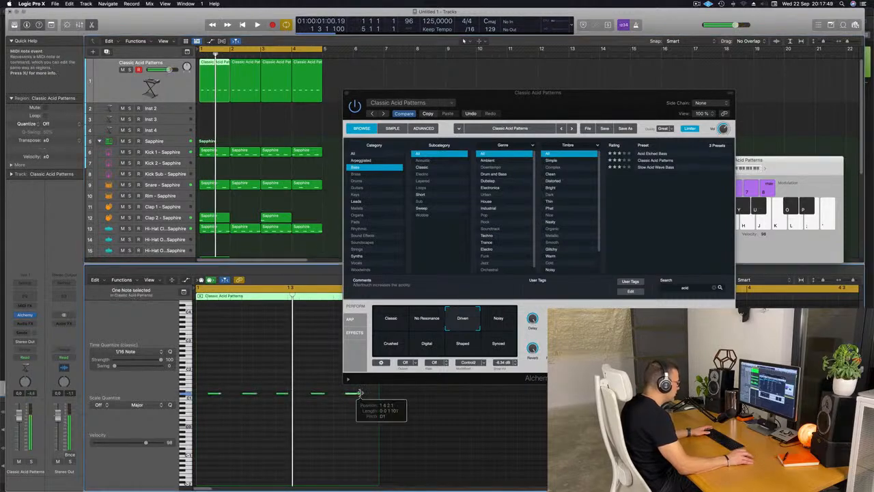
drag(367, 393, 367, 393)
key(space)
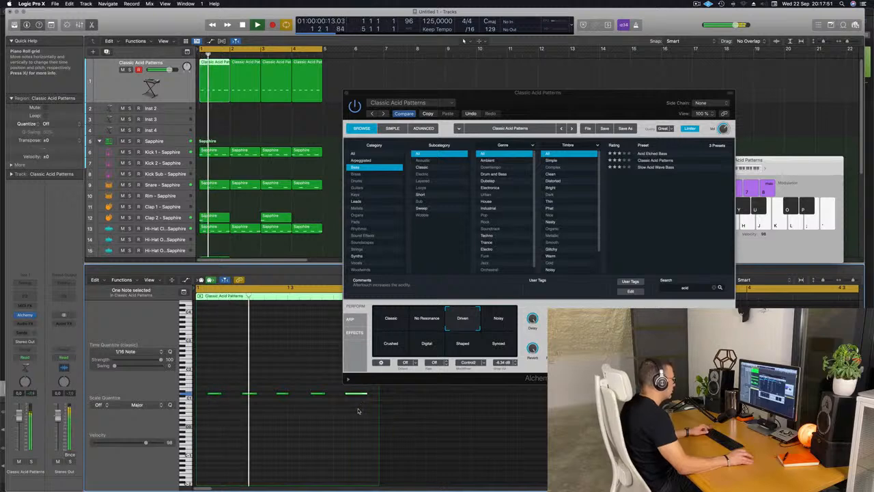
key(super+Left)
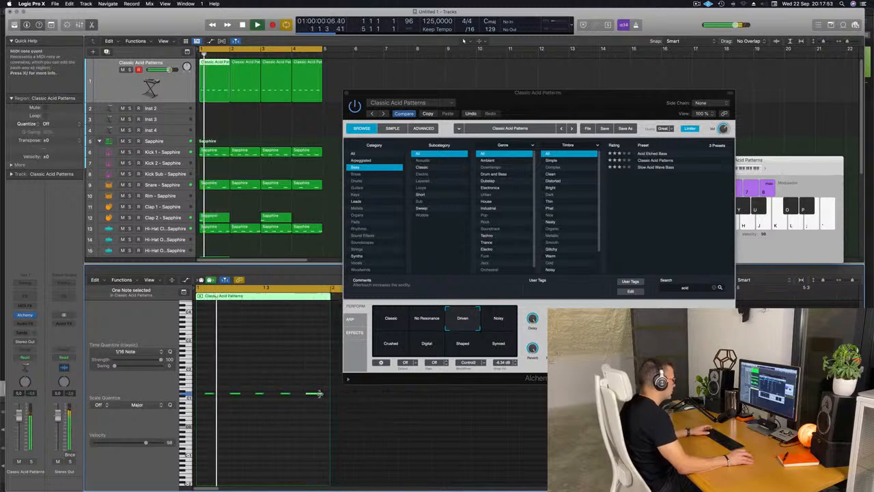
drag(321, 394, 330, 394)
key(super+Left)
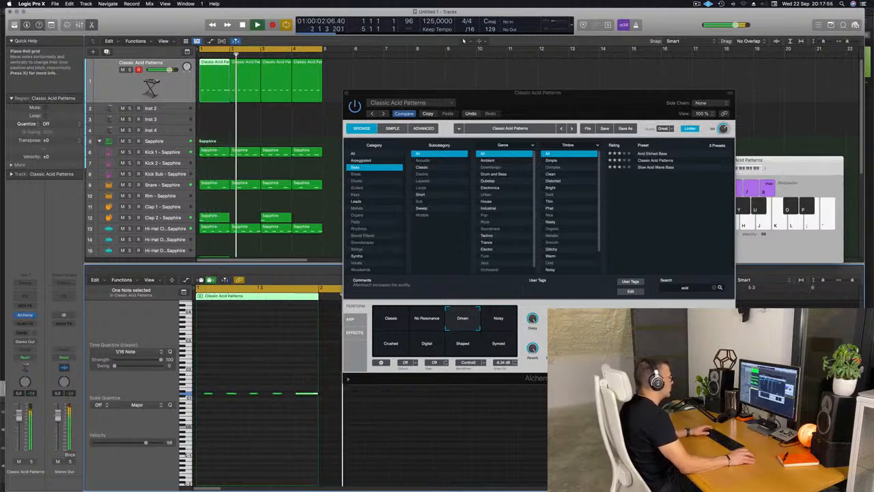
drag(514, 105, 533, 102)
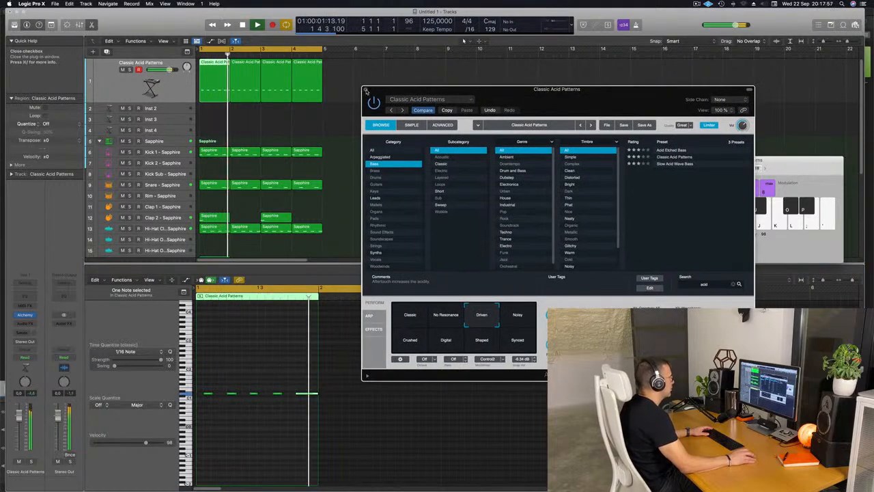
click(364, 90)
Delete the bass copies in bars 2 to 4 and repeat the edited first region three times
drag(358, 77, 250, 106)
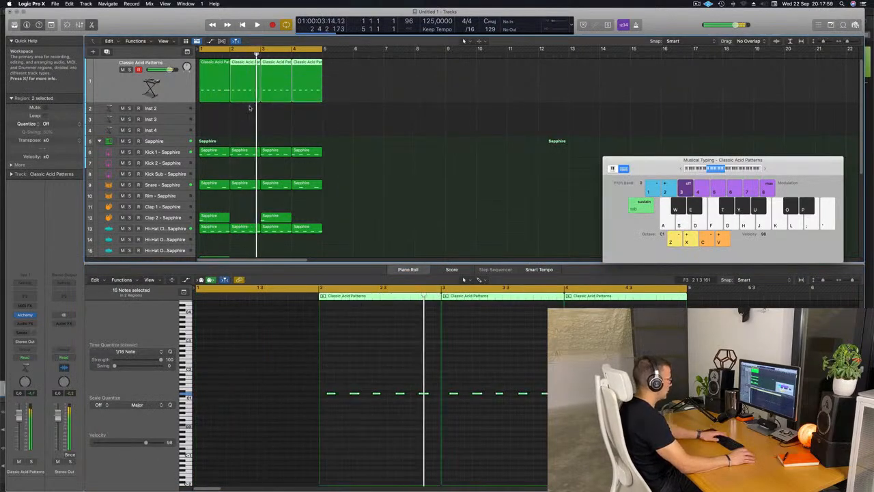
key(Return)
key(BackSpace)
key(space)
click(219, 92)
key(space)
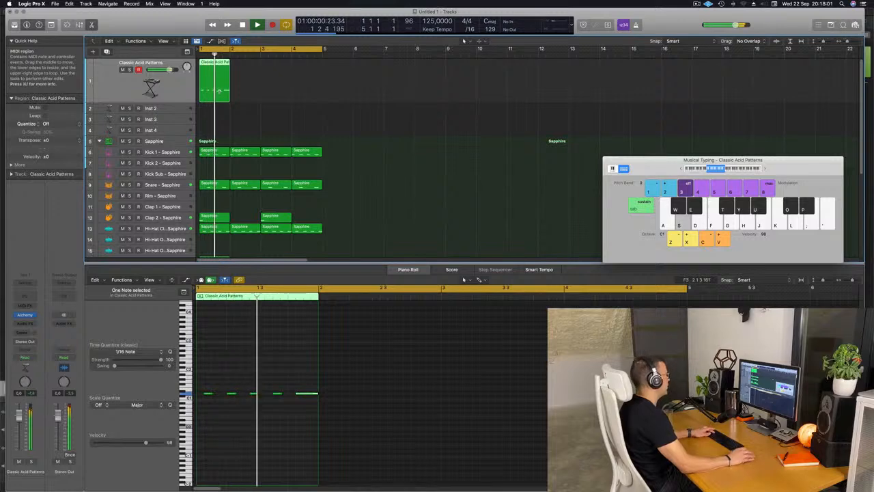
key(super+r)
key(super+r)
key(super+r)
Lower the Classic Acid Patterns track volume to about -6.2 dB and return playback to the start
click(151, 86)
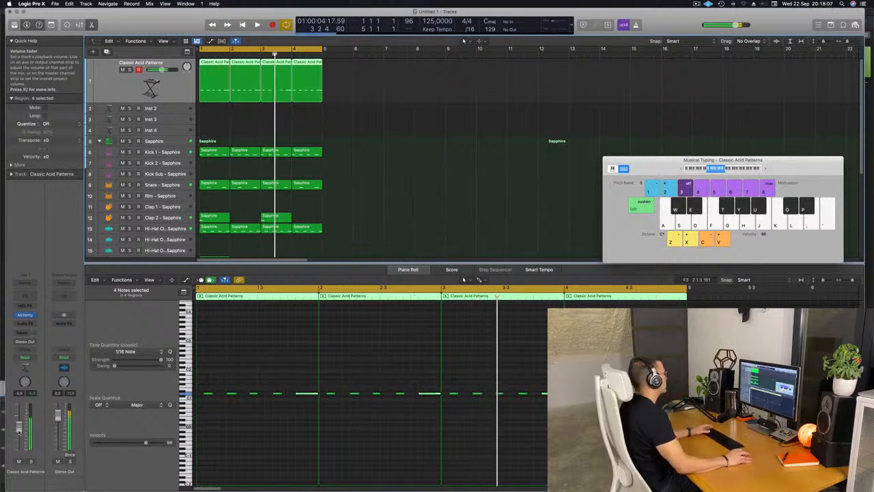
key(Return)
Balance the volumes of the Sapphire kit's Snare, Clap 2 and Hi-Hat Closed tracks
scroll(179, 148, down, 5)
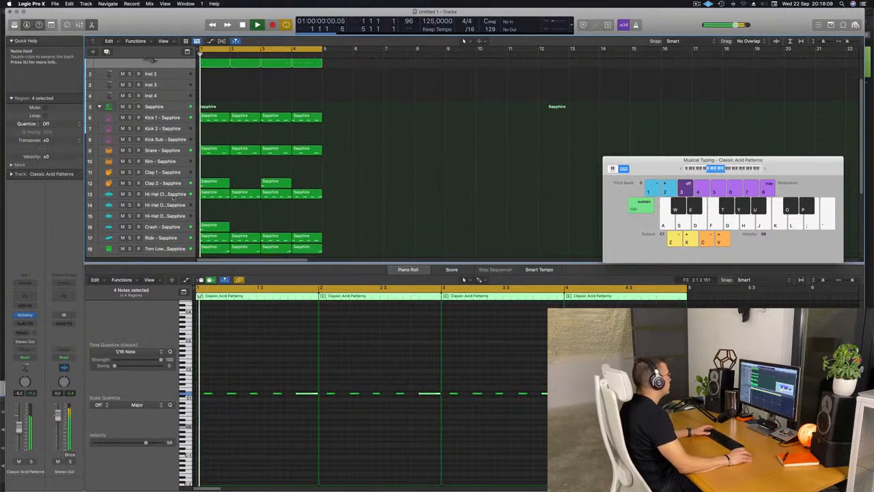
click(178, 148)
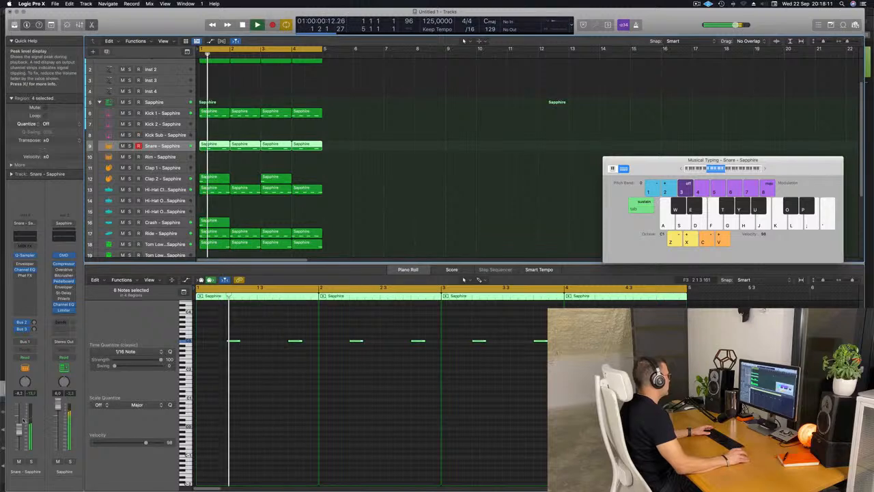
click(168, 179)
click(171, 192)
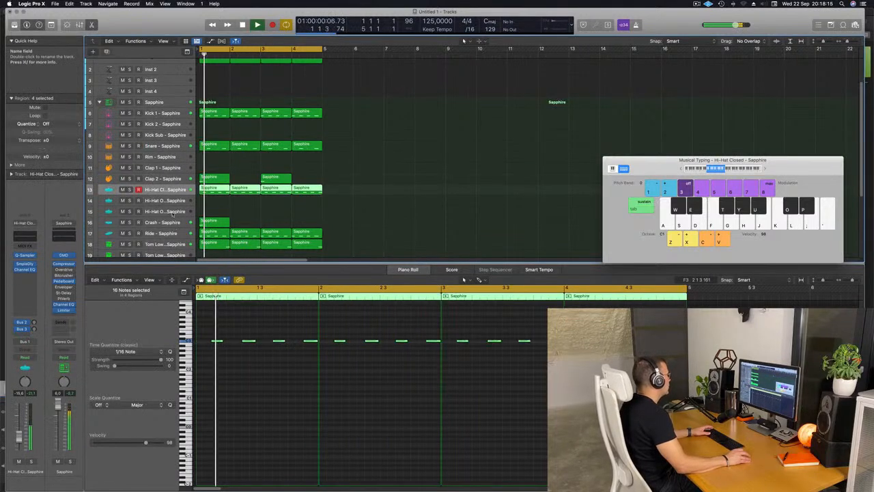
Lower the Ride track volume to about -21 dB and adjust its Bus 2 reverb send
click(179, 234)
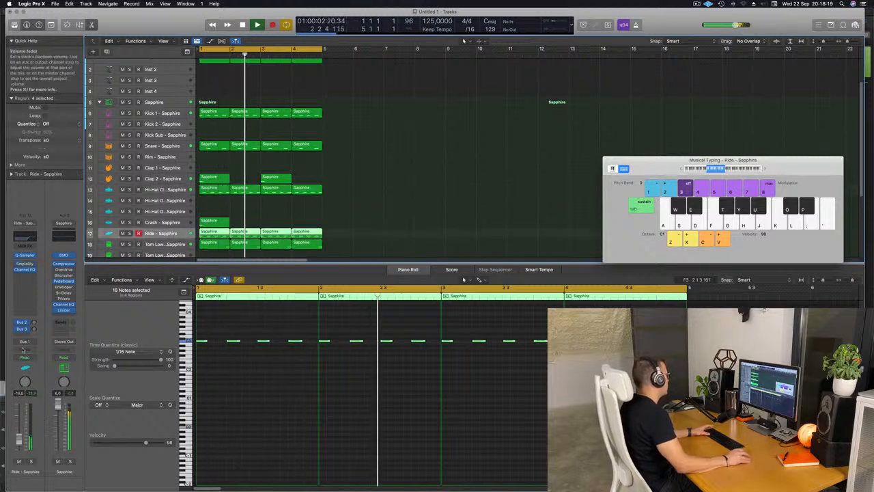
key(space)
click(31, 321)
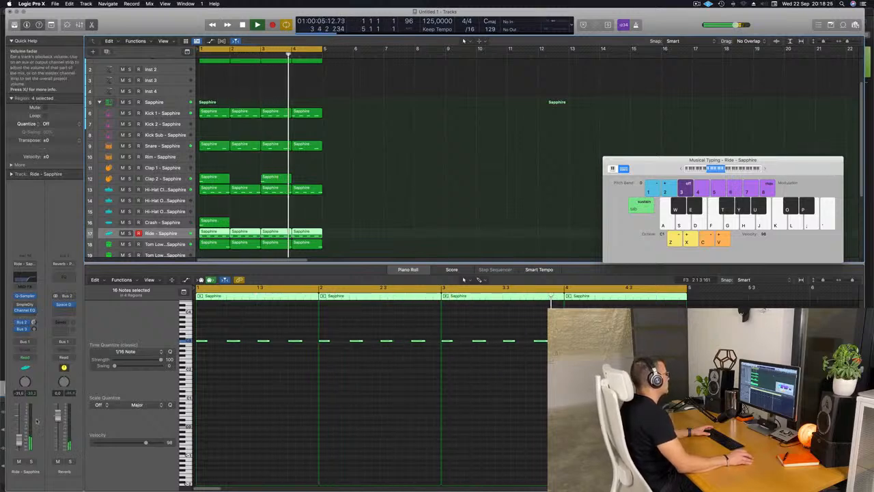
Open the Alchemy instrument on the Classic Acid Patterns track and position its window so the performance controls are reachable
scroll(355, 124, up, 1)
scroll(355, 125, up, 4)
click(148, 87)
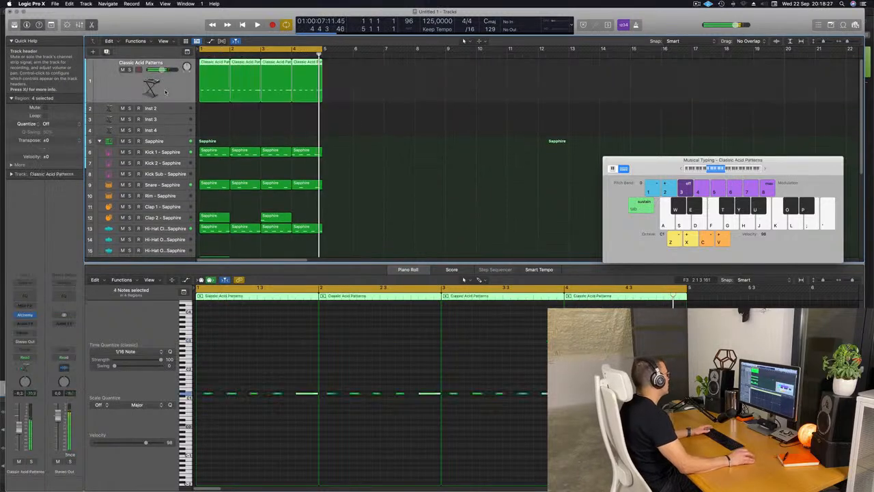
click(26, 314)
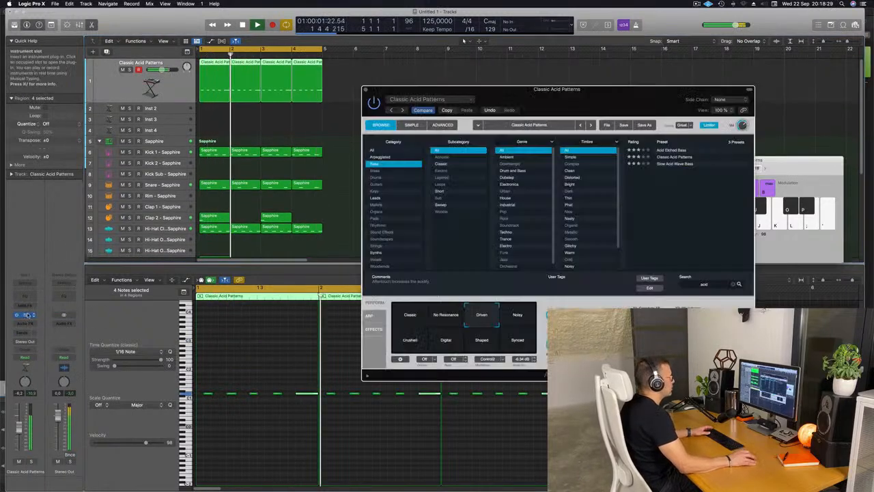
drag(572, 118, 457, 121)
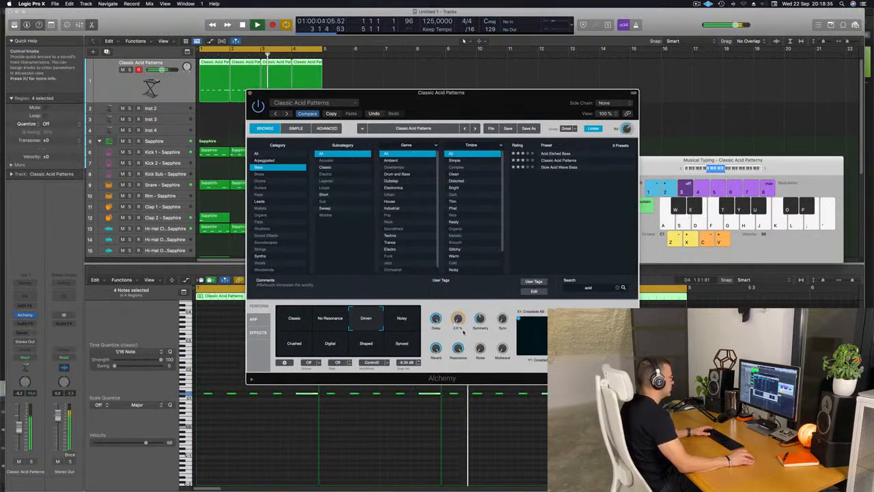
Morph Alchemy's transform pad to a blend of Driven, Noisy, Shaped and Synced, and adjust the Cutoff knob
click(390, 323)
click(401, 336)
click(404, 322)
click(404, 337)
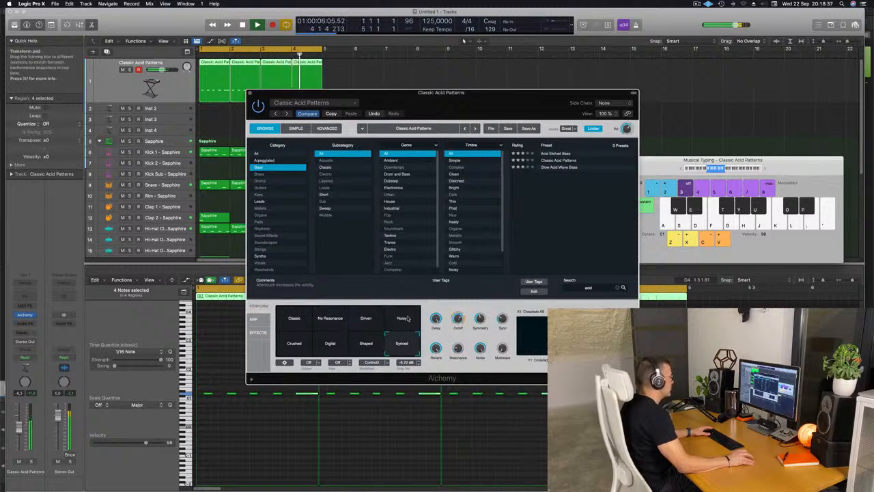
click(410, 319)
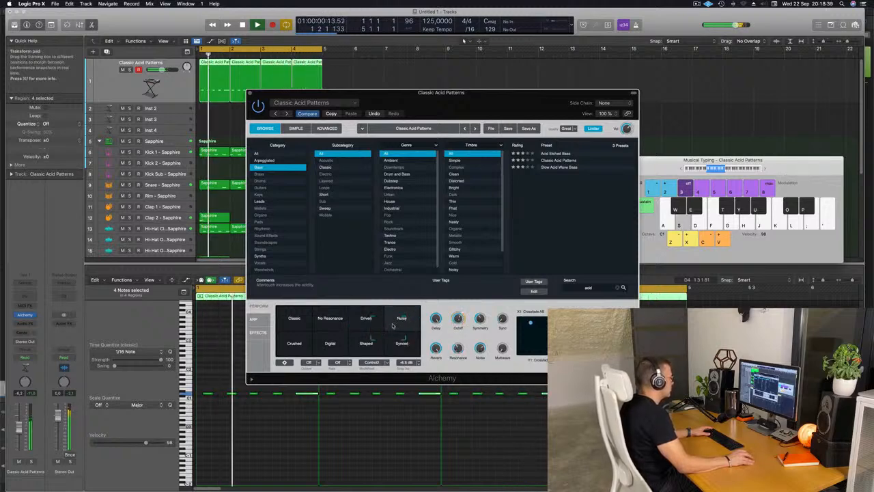
click(296, 330)
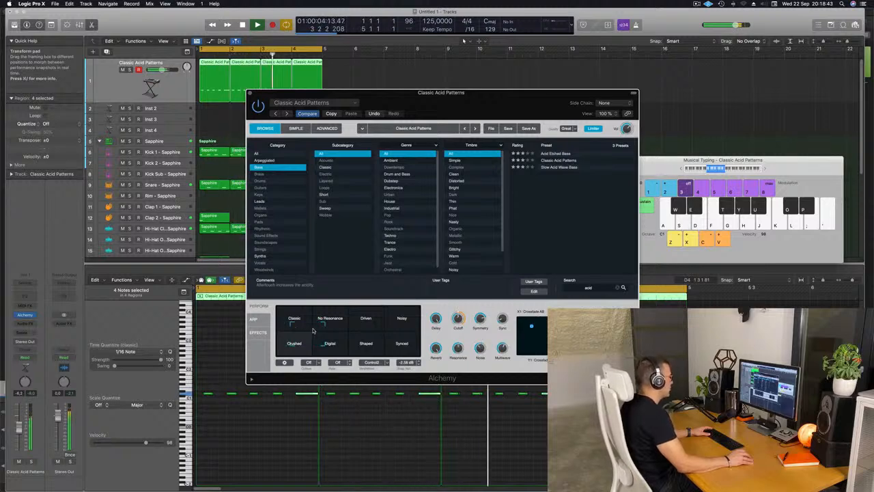
click(351, 330)
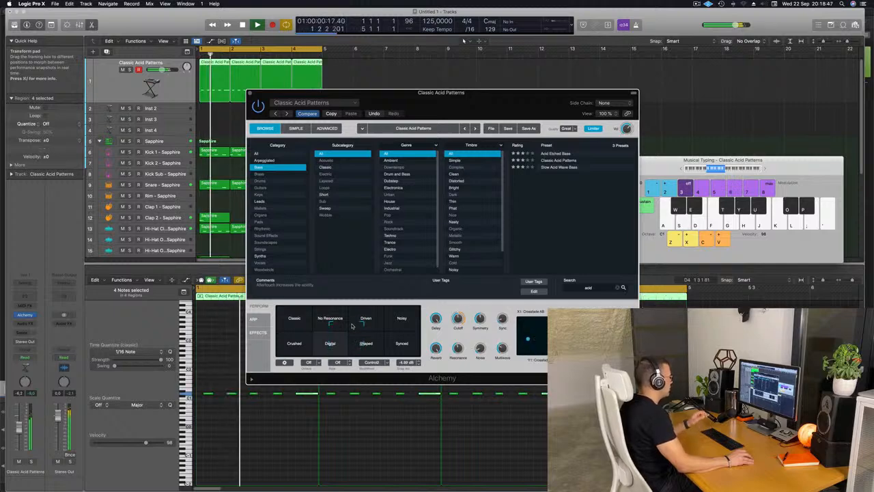
click(298, 311)
drag(289, 310, 312, 329)
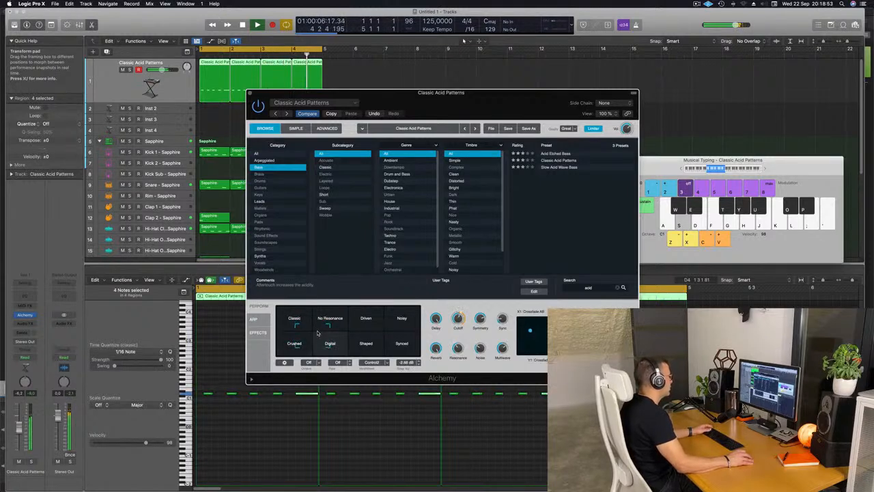
drag(317, 335, 386, 330)
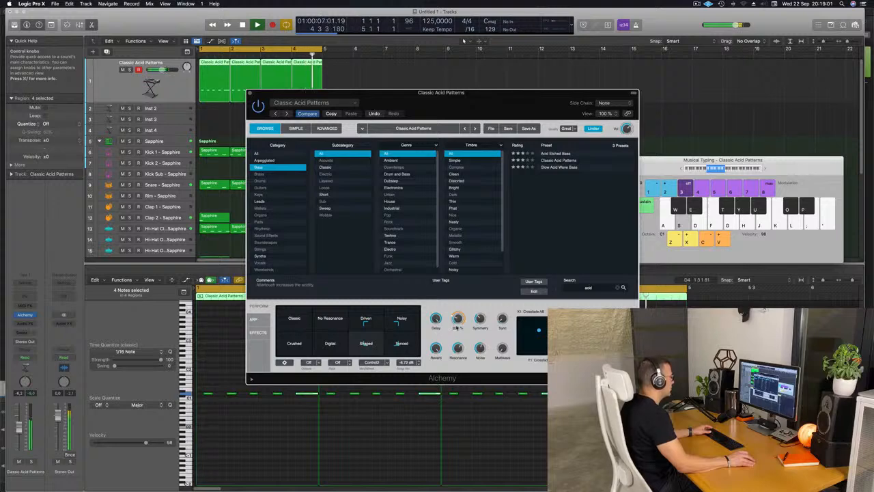
drag(457, 327, 460, 348)
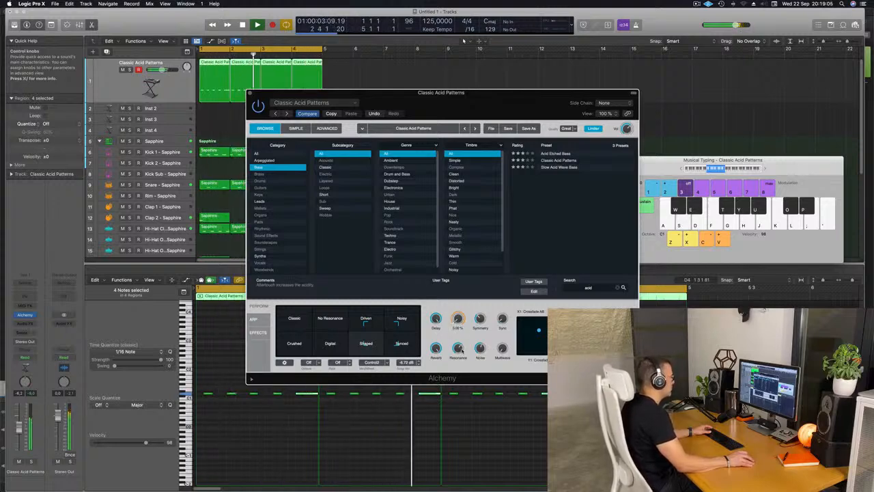
Insert a Platinum Digital Compressor on the Classic Acid Patterns track with Kick 1 - Sapphire (Inst 5) as the side-chain source
drag(464, 107, 562, 156)
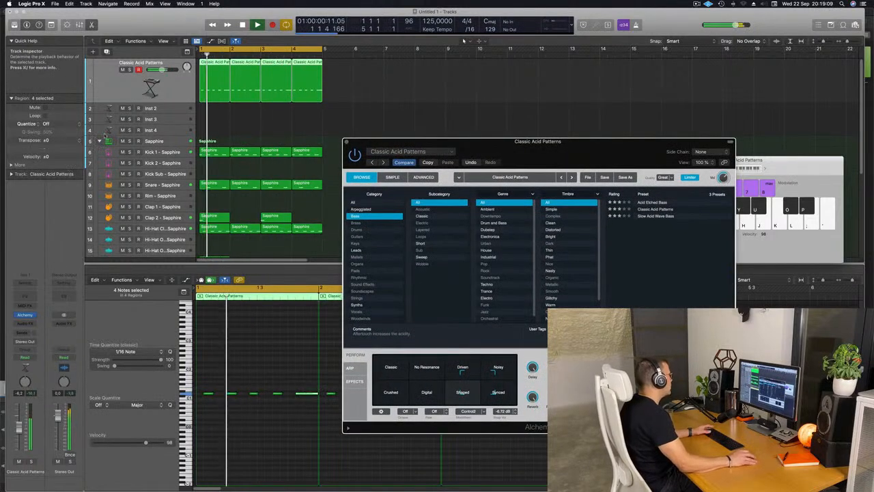
click(25, 323)
mouse_move(31, 357)
click(82, 358)
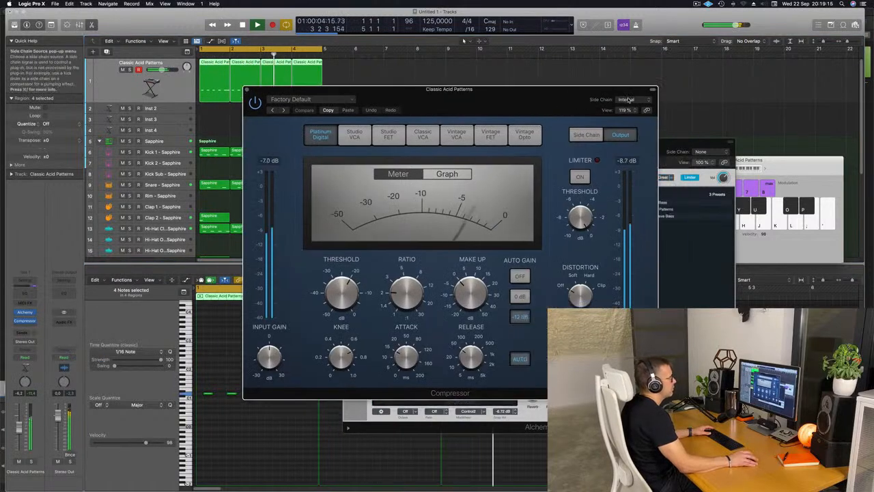
mouse_move(637, 116)
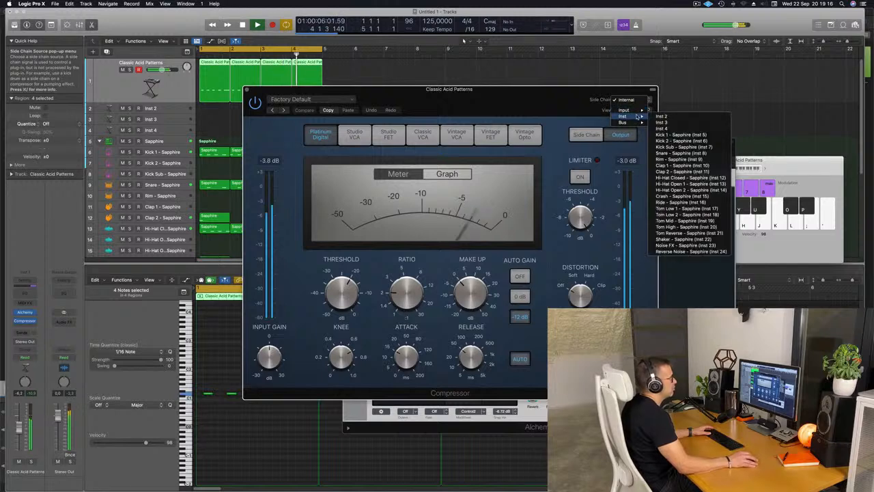
click(679, 134)
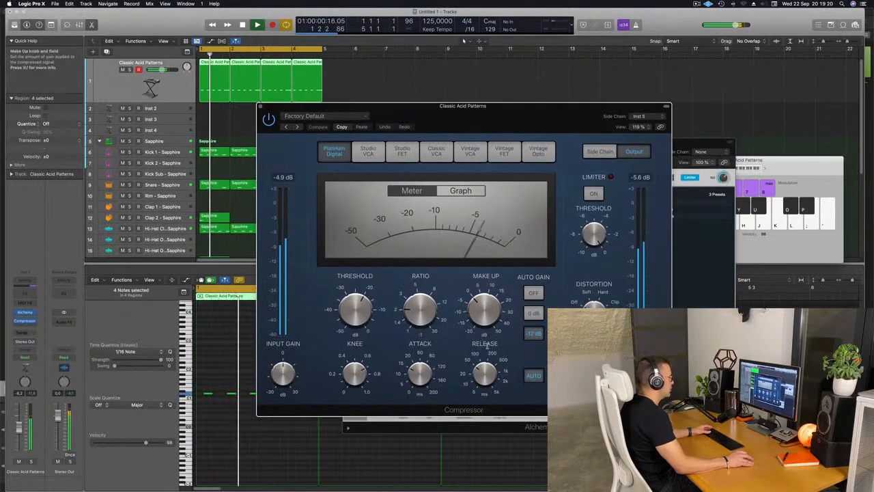
Turn off the Compressor's auto release, set release to 5 ms, raise the ratio, set threshold to about -17.5 dB and close it
click(533, 375)
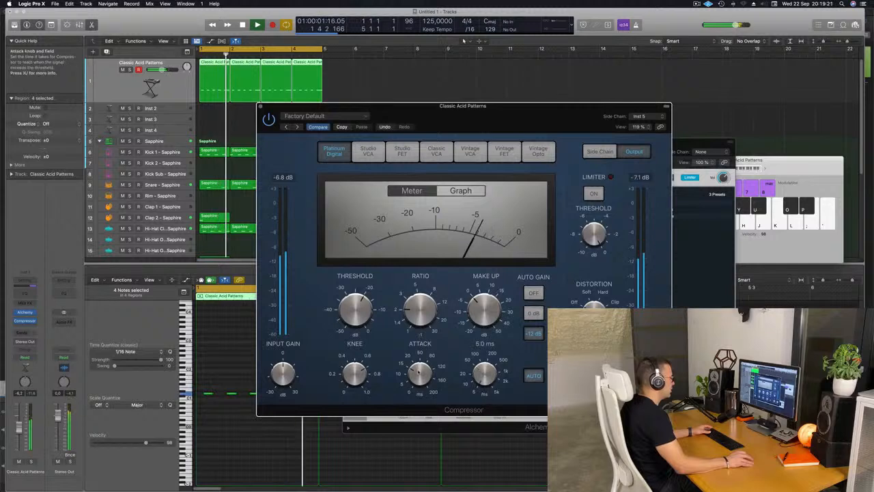
drag(427, 304, 427, 285)
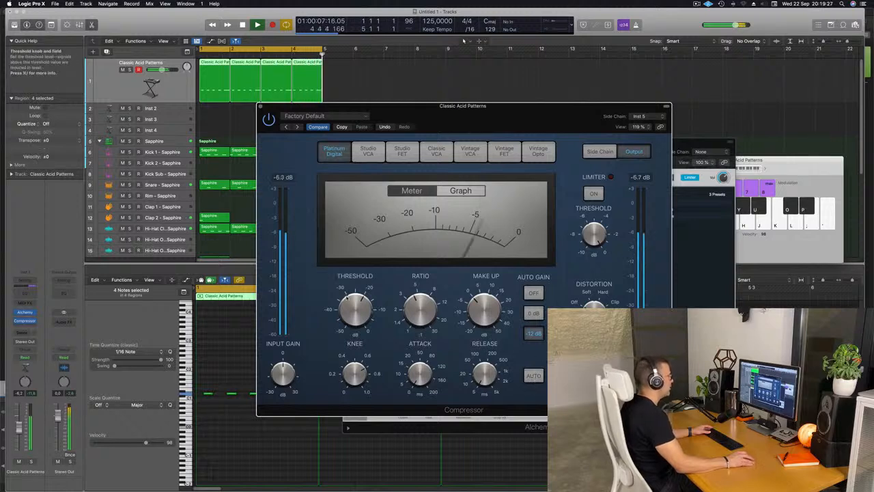
drag(357, 323, 358, 312)
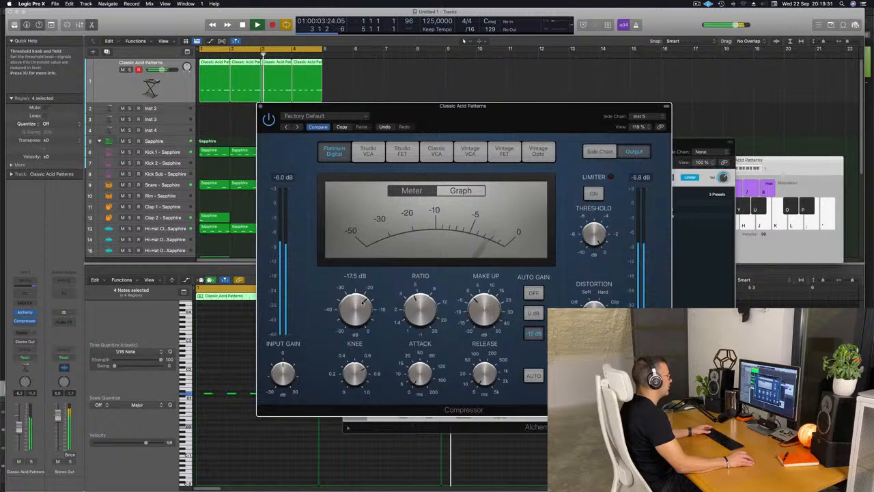
drag(501, 121, 314, 123)
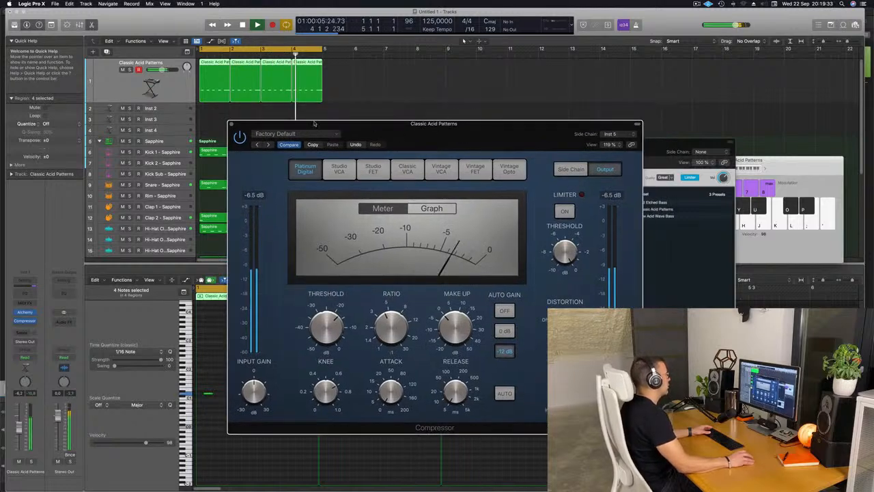
click(231, 125)
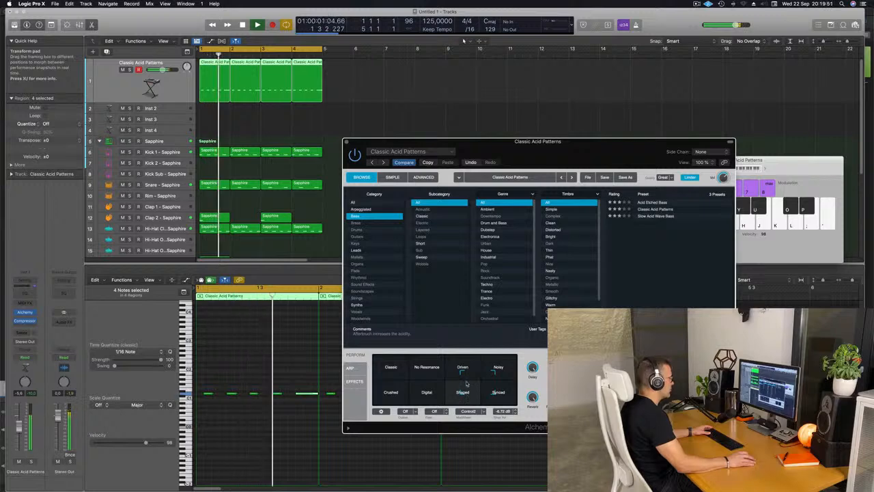
Try other transform pad blends in Alchemy, settle between Driven, Noisy, Shaped and Synced, and close the instrument window
click(408, 398)
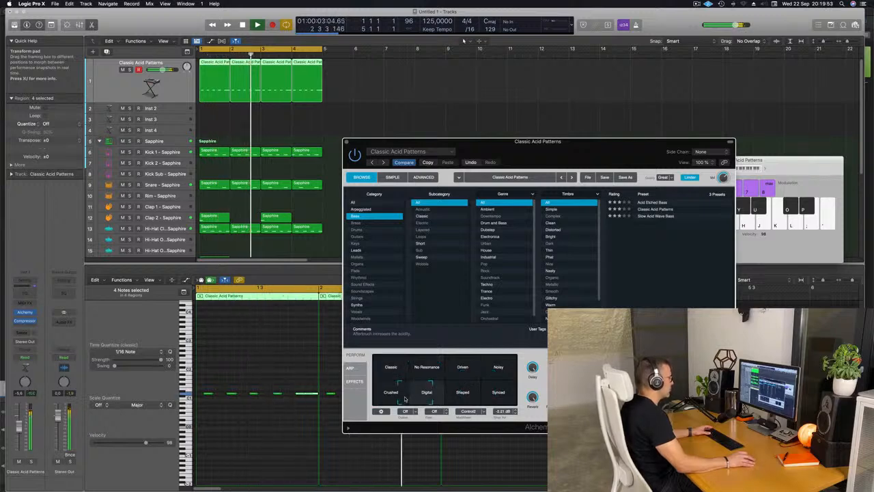
click(471, 398)
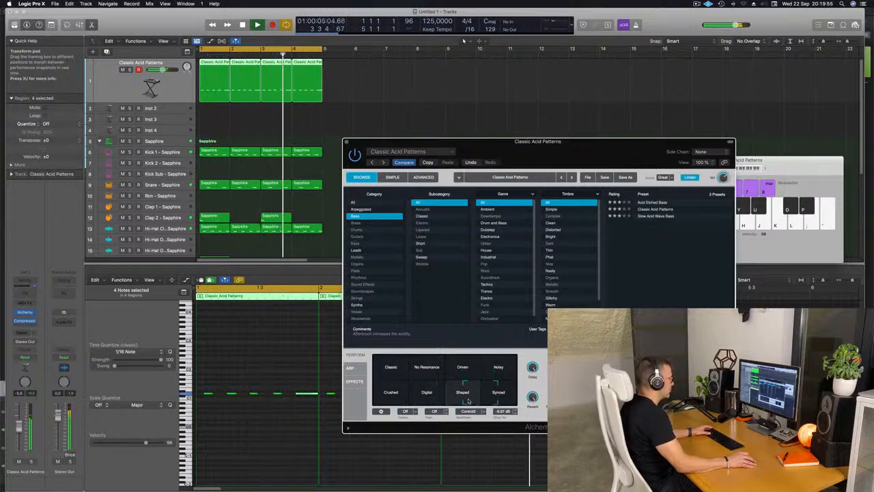
drag(471, 397, 474, 381)
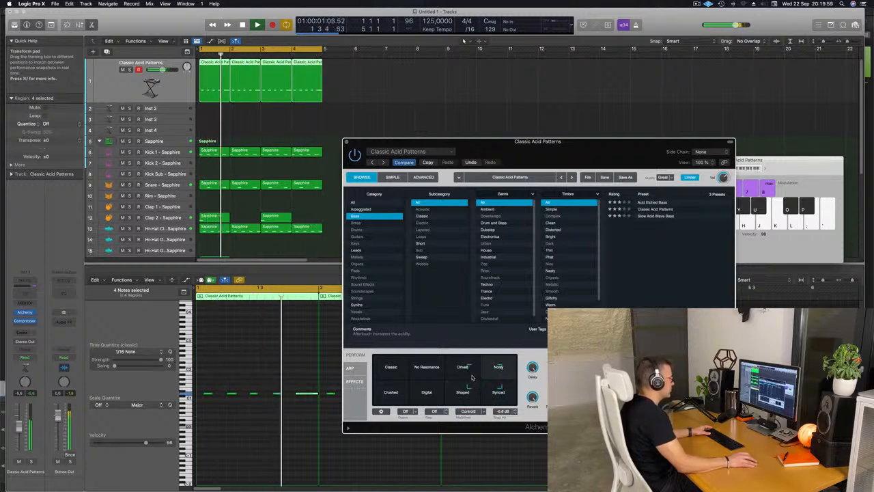
mouse_move(471, 379)
mouse_down()
mouse_move(469, 398)
mouse_move(470, 385)
mouse_up()
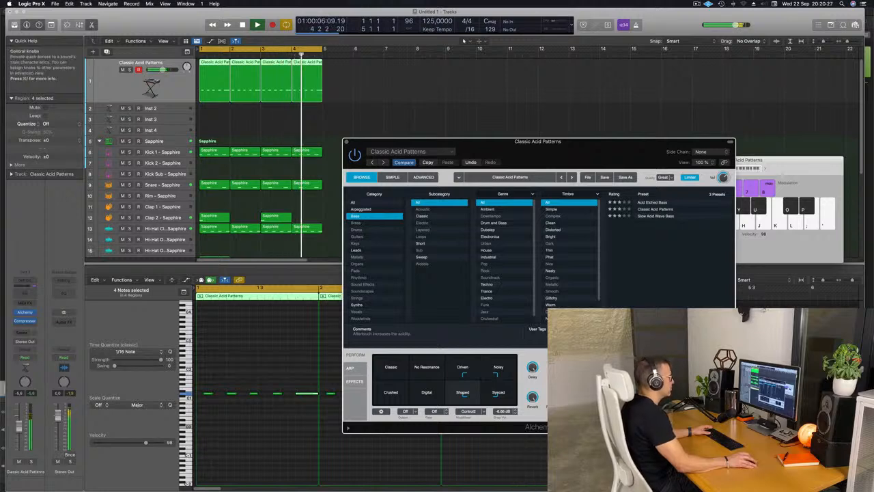
drag(596, 146, 591, 152)
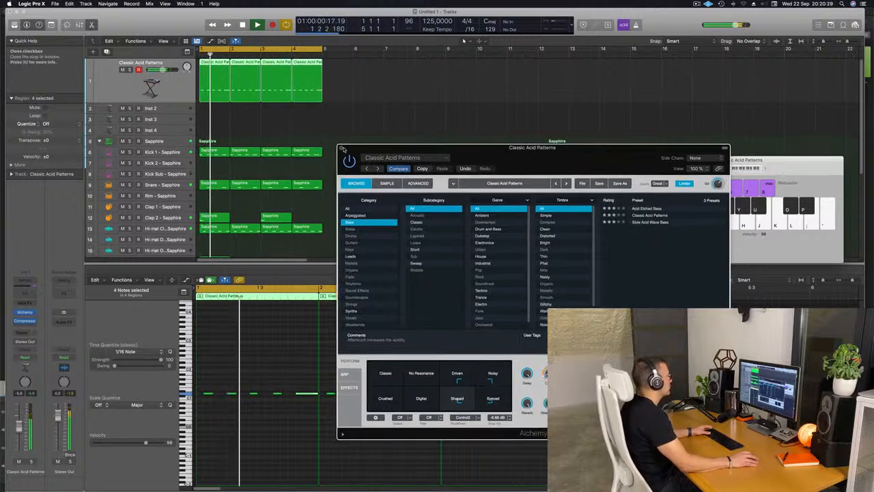
click(343, 148)
Select all regions and repeat the four-bar block three times so it runs through bar 16
click(166, 109)
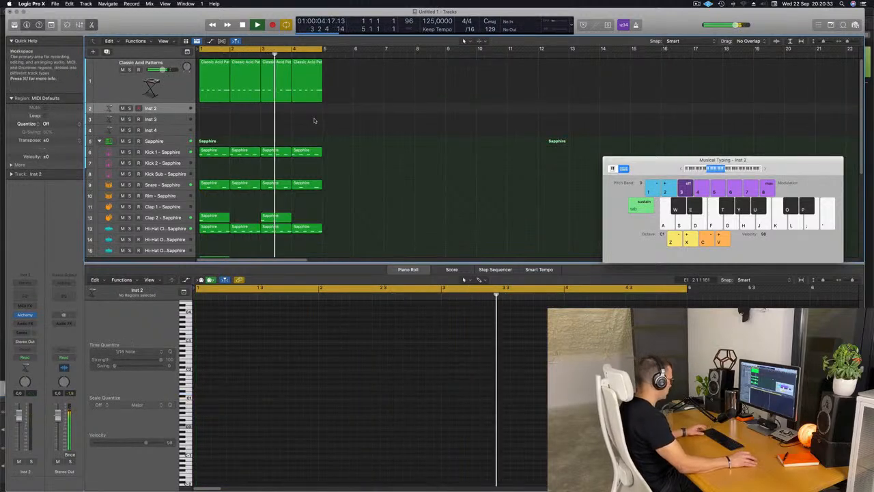
key(super+a)
key(super+r)
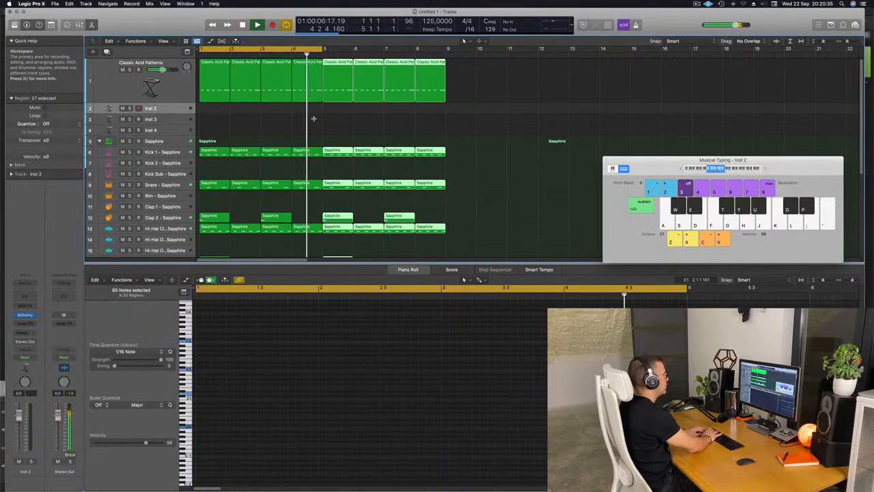
key(super+r)
key(super+r)
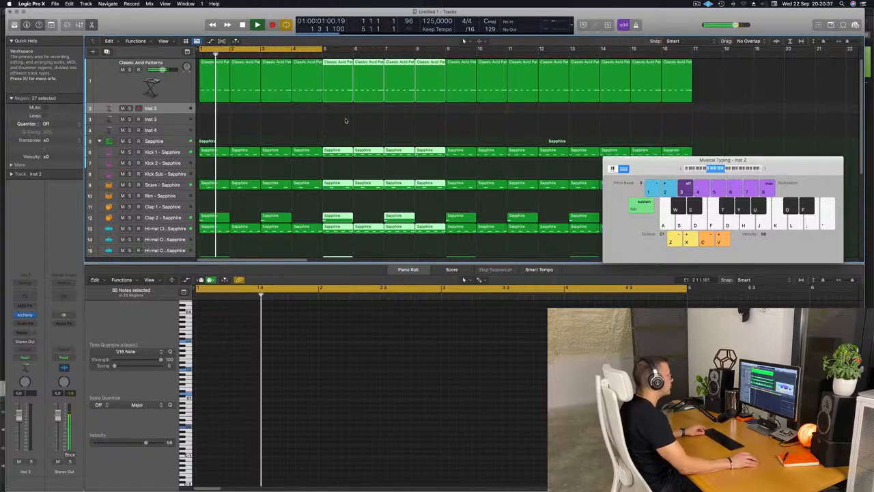
Extend the cycle range to bar 17 so it covers the whole 16-bar arrangement
key(super+Left)
key(super+Left)
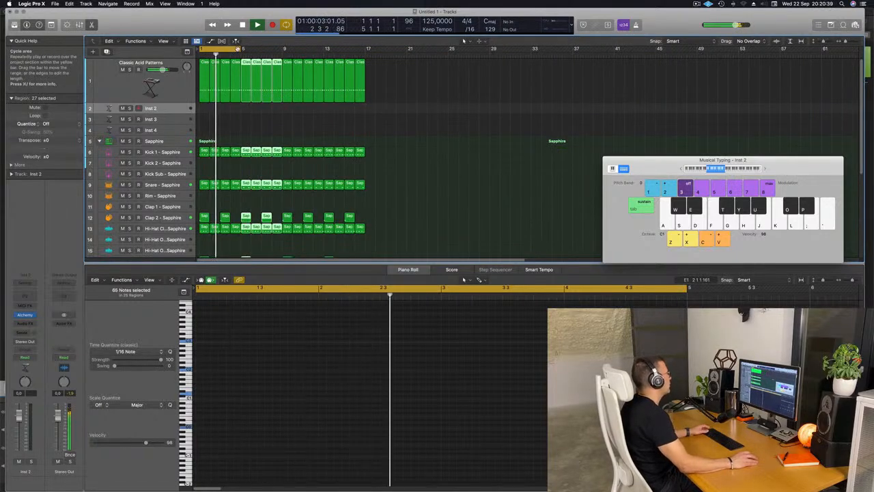
drag(238, 48, 365, 48)
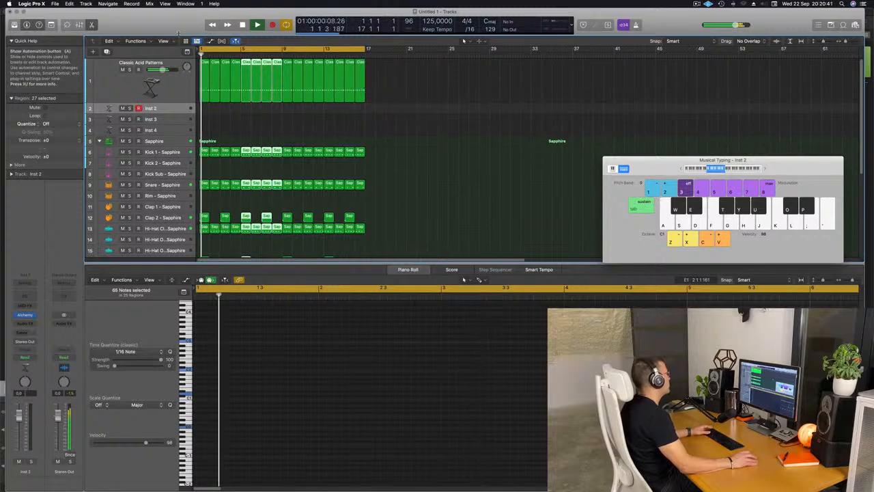
Show the secondary ruler above the tracks, clear the region selection and increase the height of the Inst 2 track
click(163, 40)
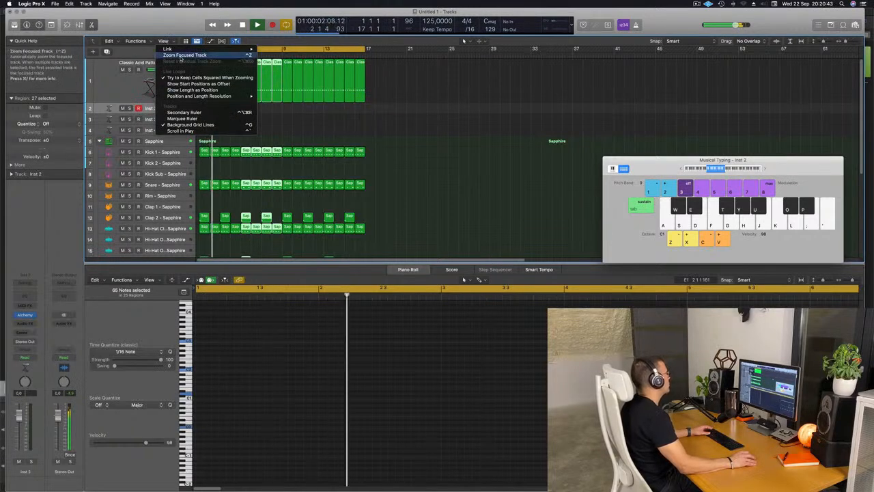
click(158, 55)
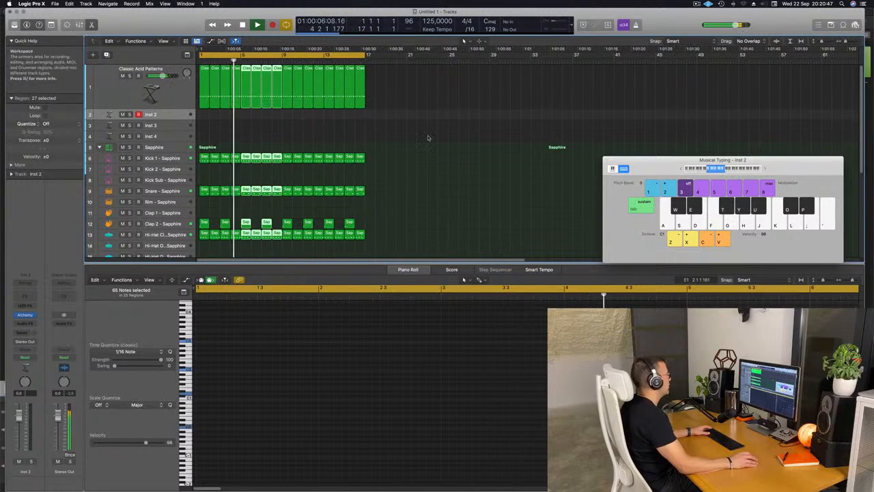
click(312, 133)
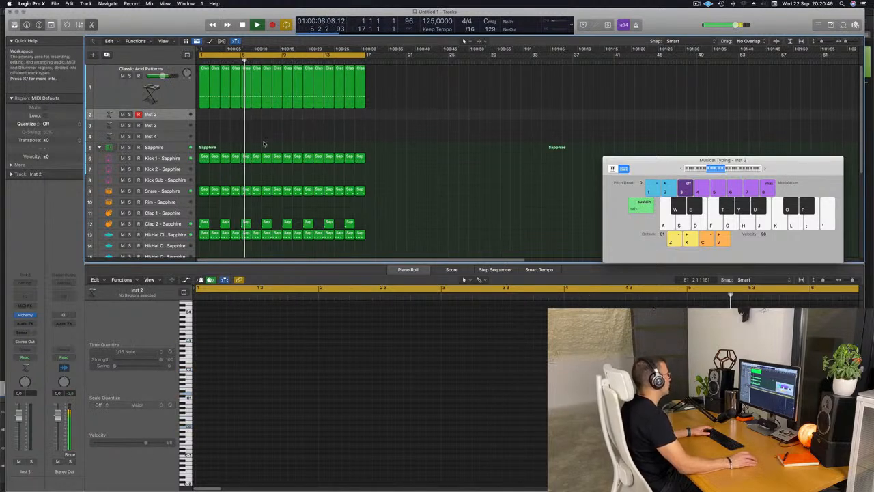
drag(166, 120, 167, 141)
key(Return)
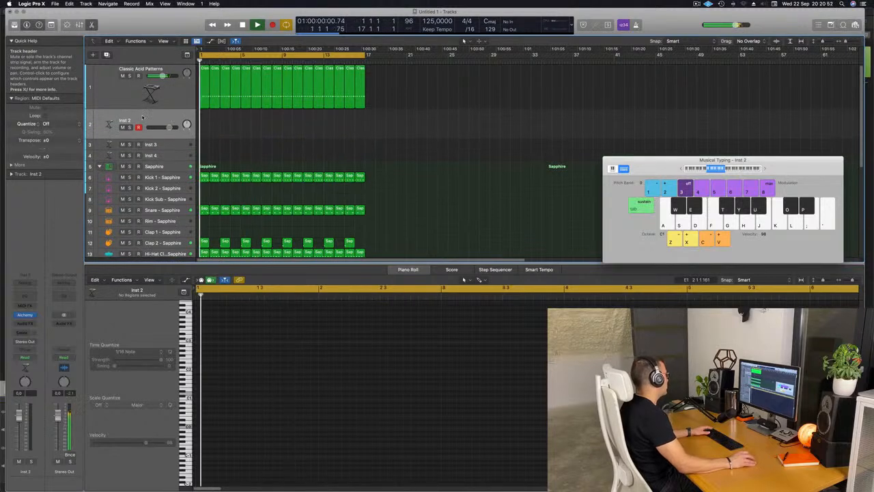
Open Alchemy on the Inst 2 track, load the Good Boy preset and lower the track volume to about -10.8 dB
click(22, 316)
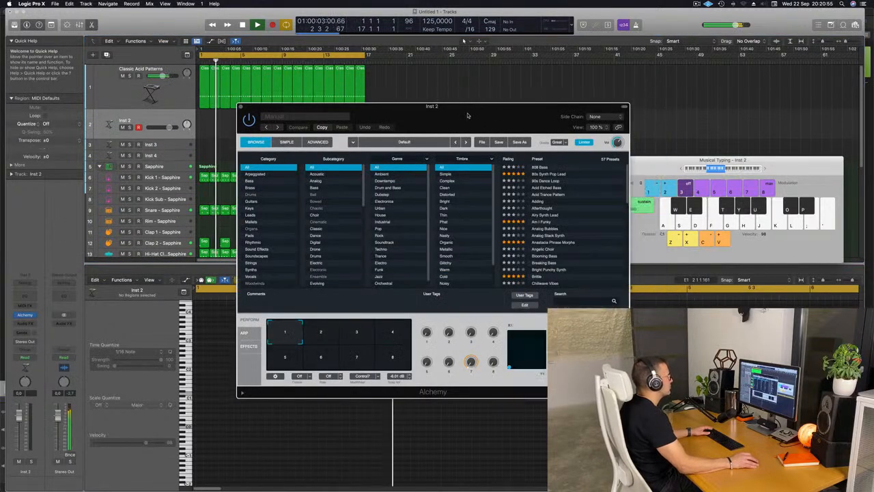
drag(468, 115, 419, 112)
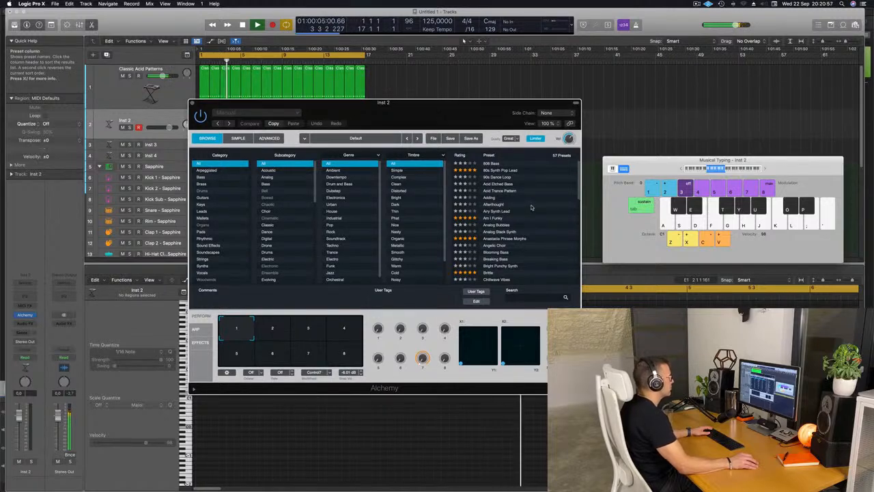
scroll(531, 206, down, 5)
scroll(533, 207, down, 2)
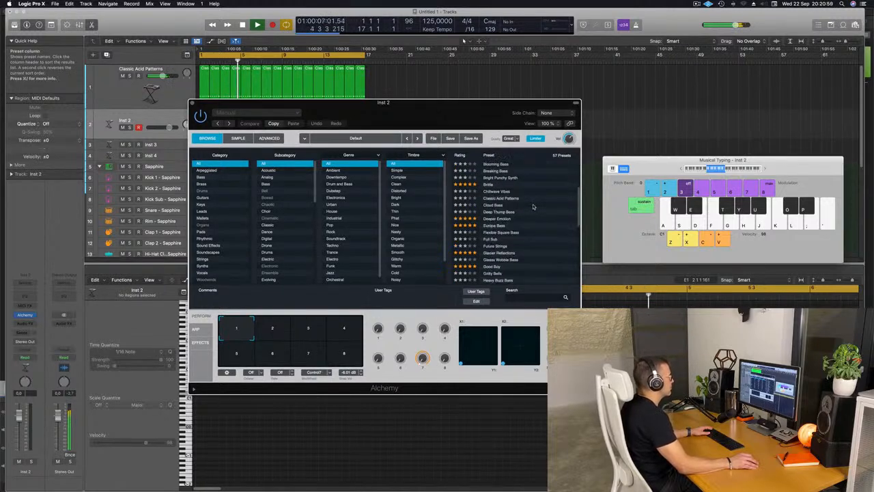
scroll(538, 218, down, 1)
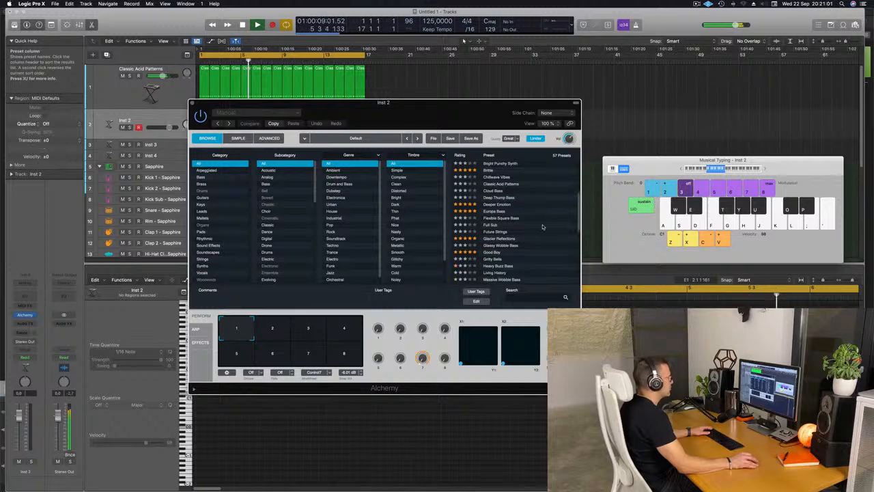
click(492, 252)
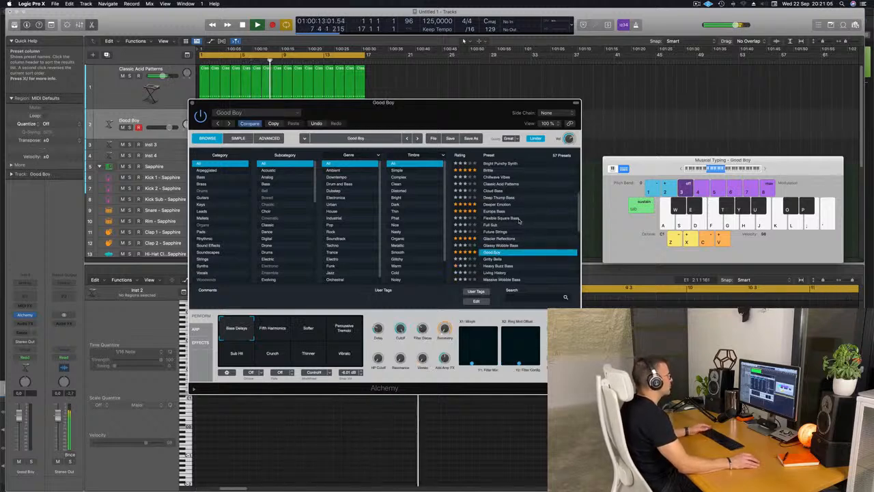
drag(635, 160, 529, 144)
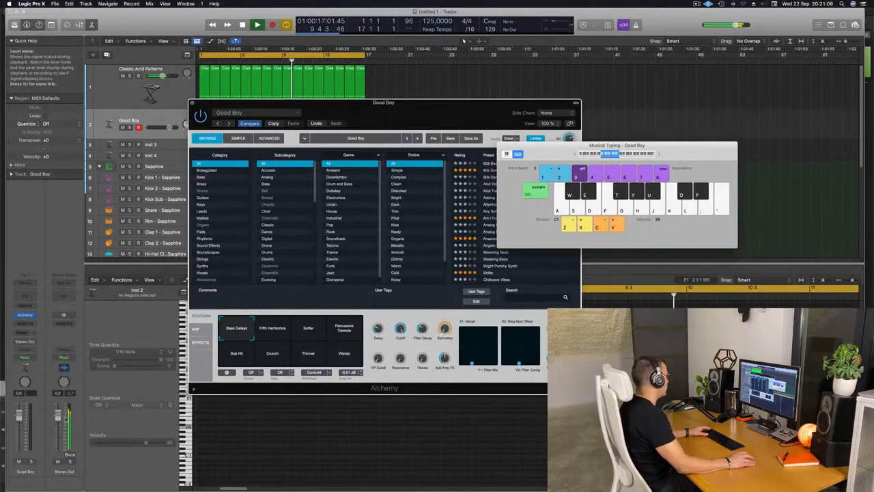
drag(19, 414, 19, 425)
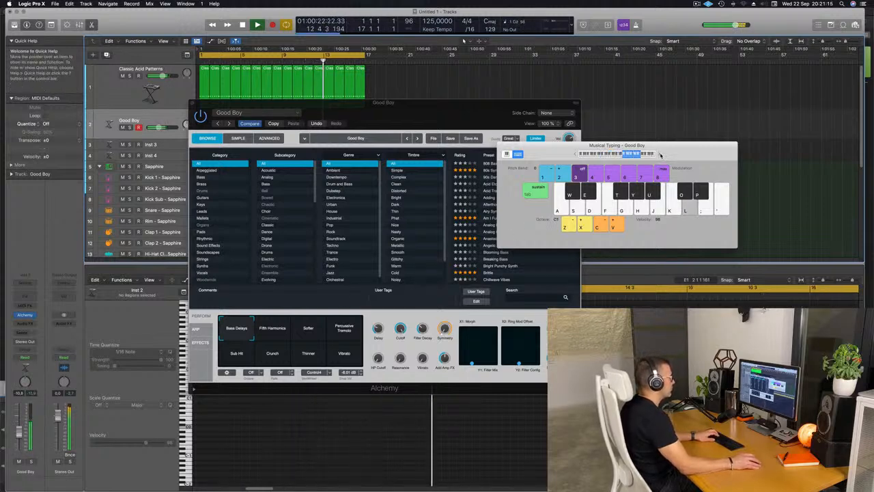
drag(591, 146, 695, 162)
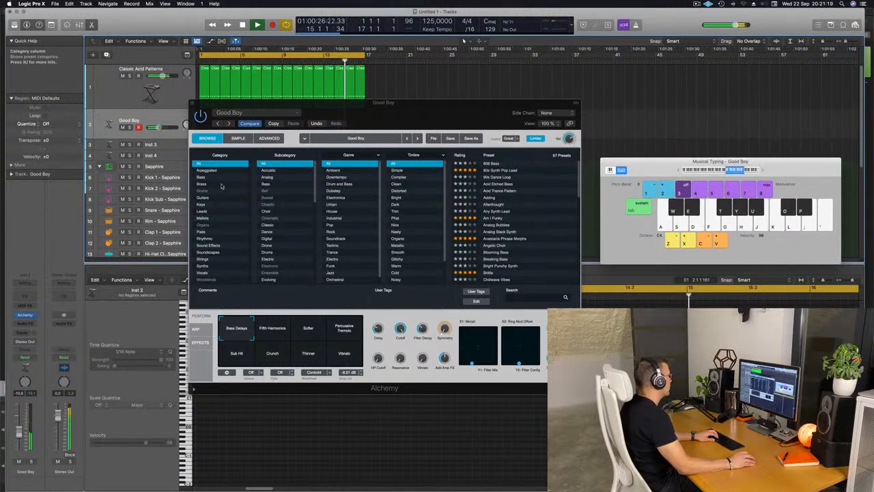
Filter Alchemy's presets to Pads, load Deeper Emotion and set the track volume to about -0.8 dB
click(200, 231)
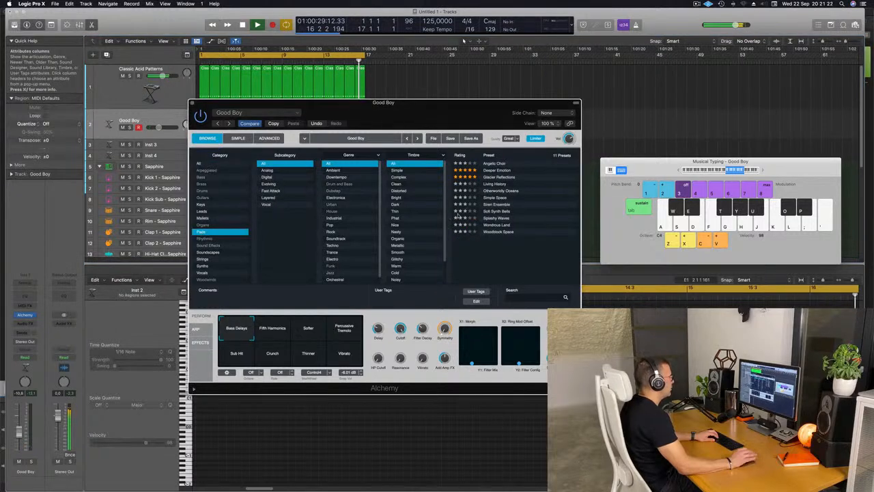
click(496, 170)
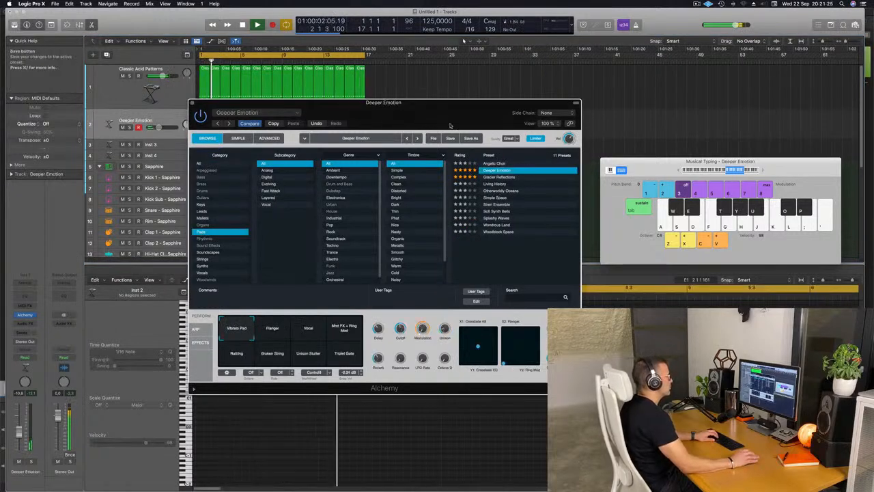
drag(447, 107, 550, 186)
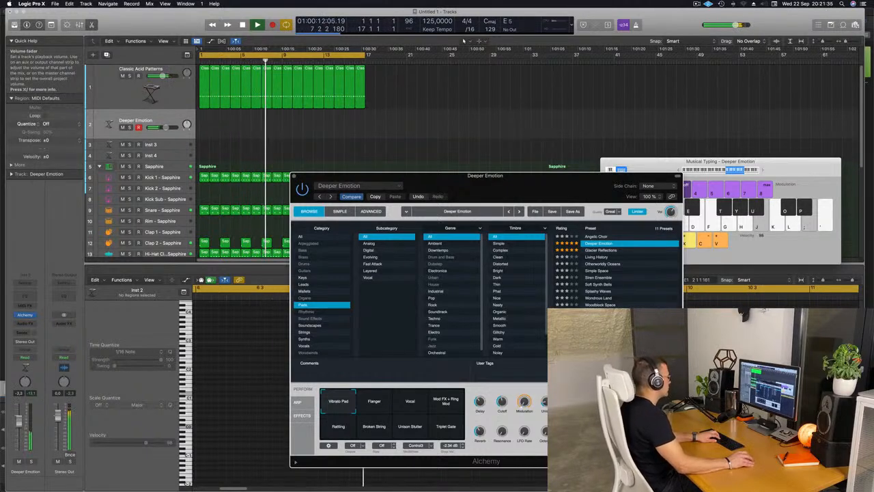
drag(20, 419, 20, 420)
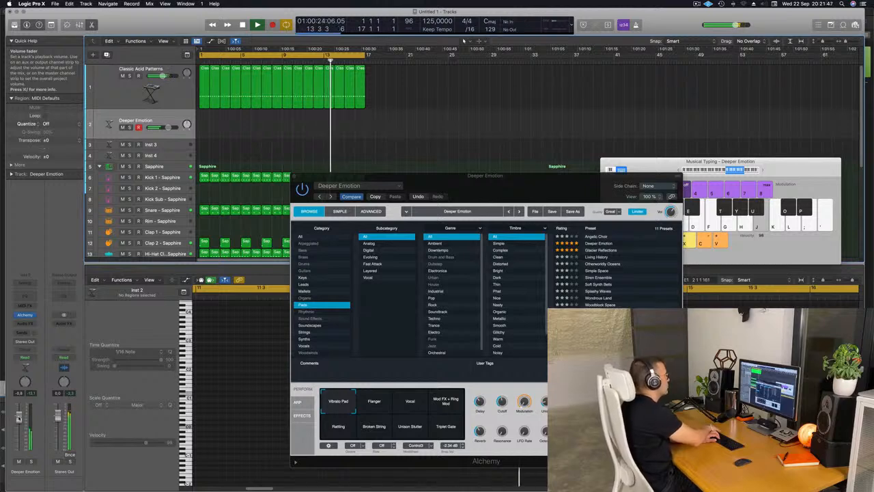
Record a pad melody with Deeper Emotion on the second track within the cycle and play the take back
key(r)
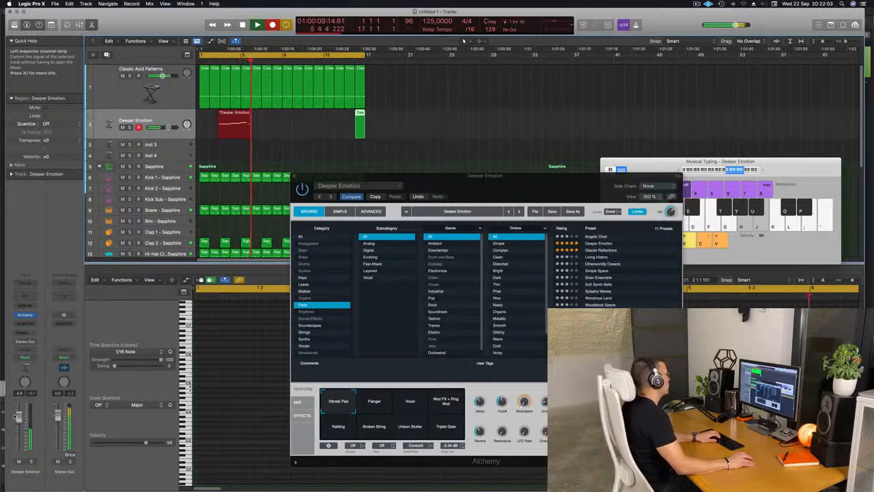
key(k)
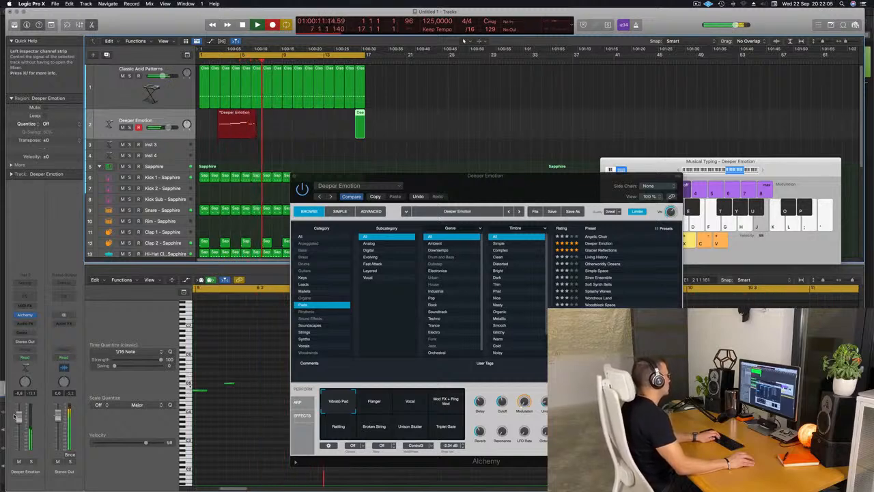
key(space)
key(space)
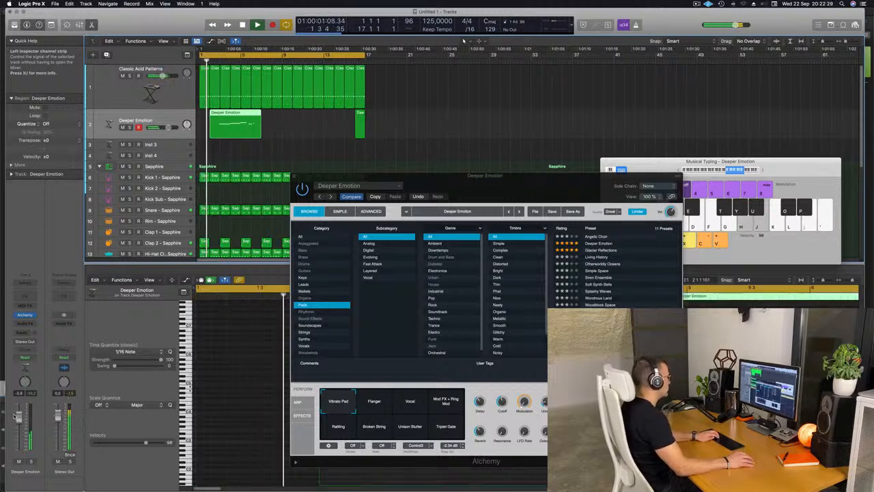
Reposition the Alchemy window and delete the recorded Deeper Emotion region between bars 2 and 6
click(763, 172)
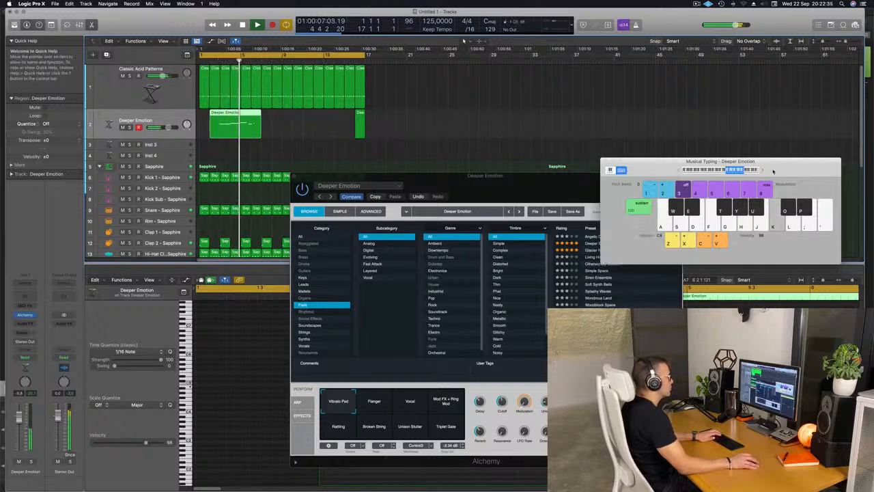
drag(525, 187, 581, 124)
click(232, 128)
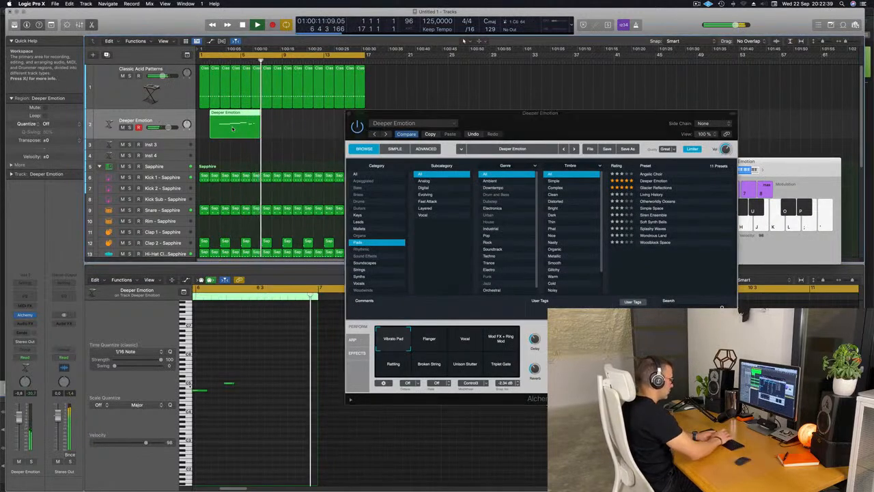
key(Delete)
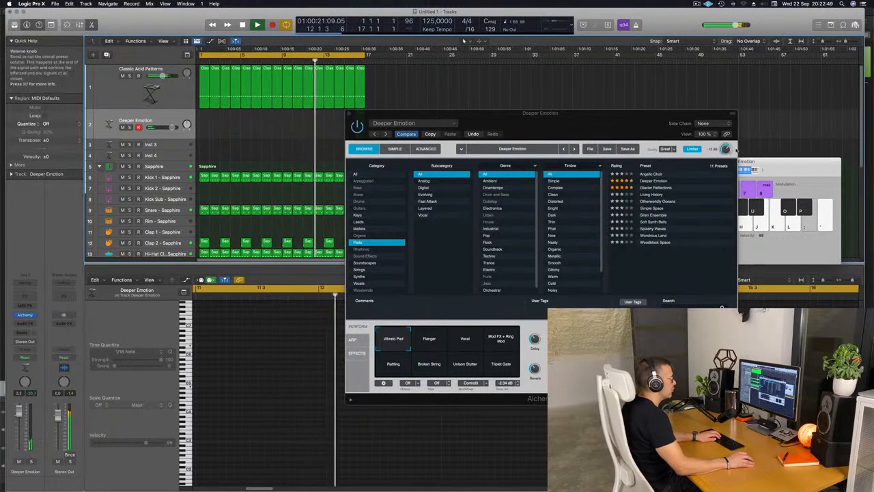
Adjust Alchemy's overall preset volume to about -4.8 dB and move its window clear of the tracks
click(726, 149)
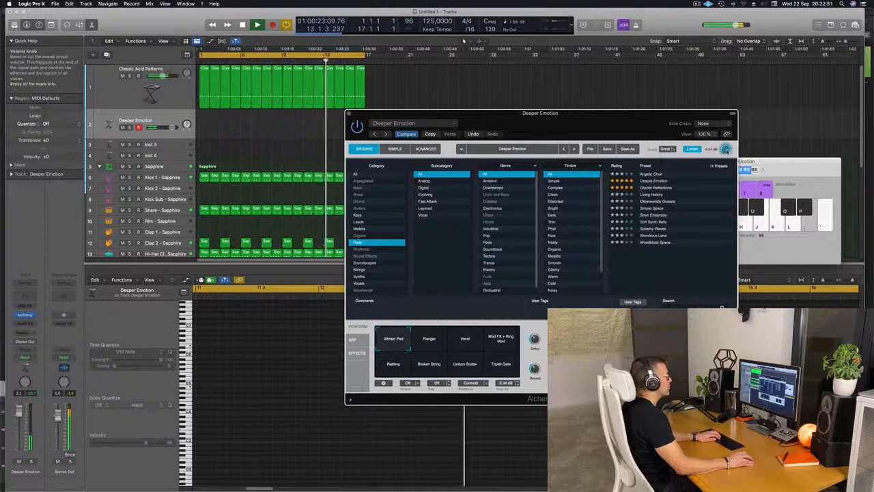
drag(592, 120, 679, 134)
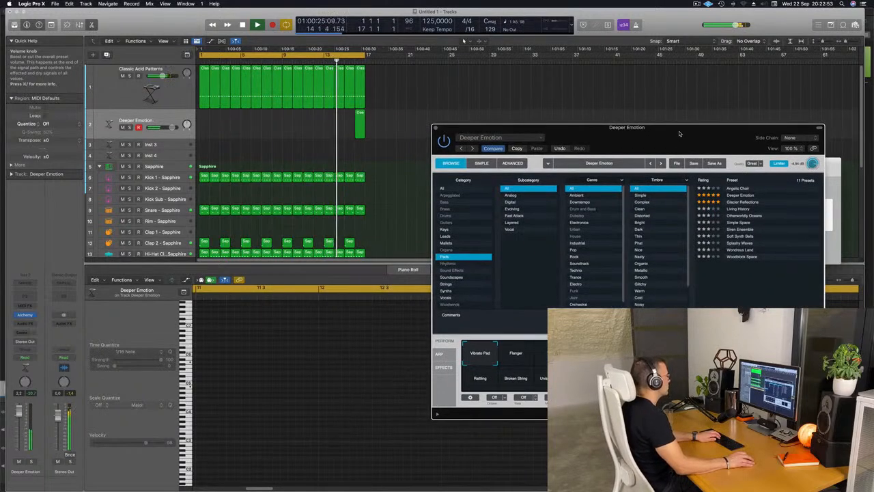
drag(680, 134, 615, 150)
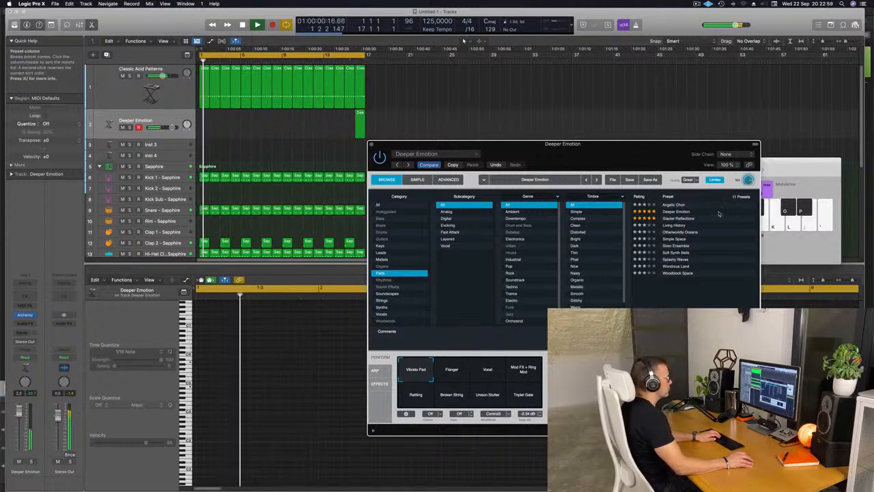
Try the Glacier Reflections pad preset with its Iceberg, Droplets and Calving performance snapshots
click(678, 219)
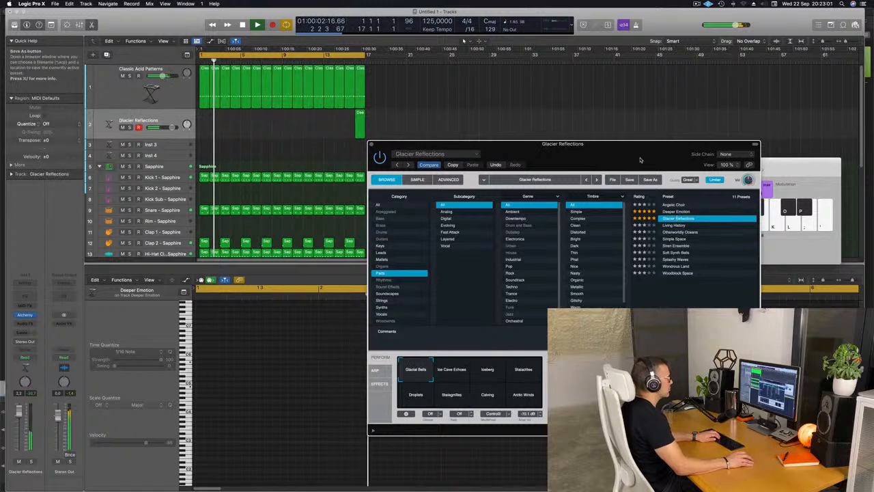
drag(634, 153, 690, 151)
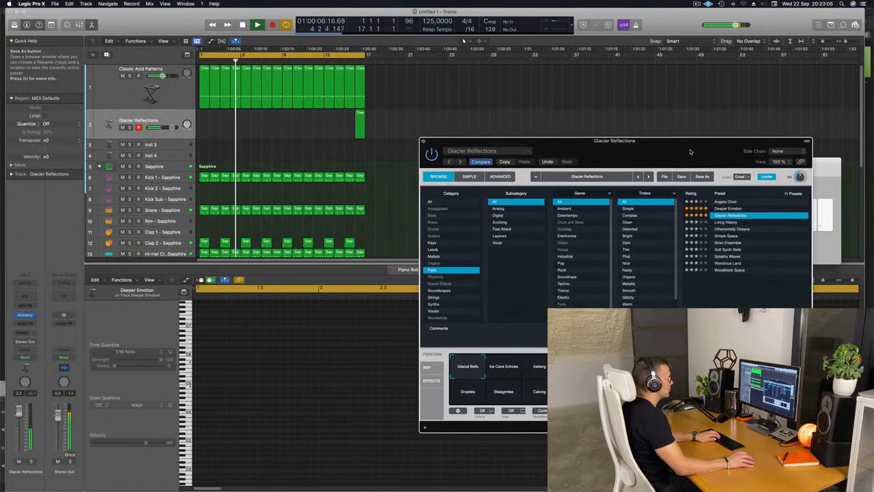
click(536, 355)
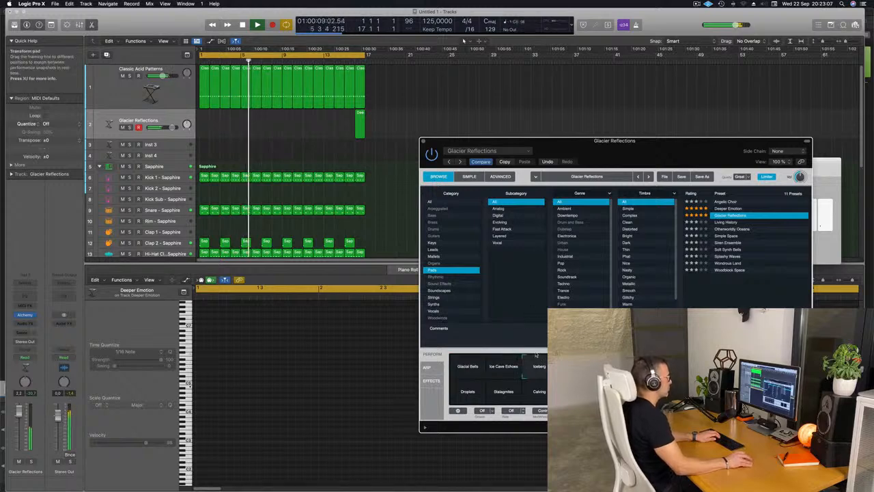
click(478, 393)
click(534, 392)
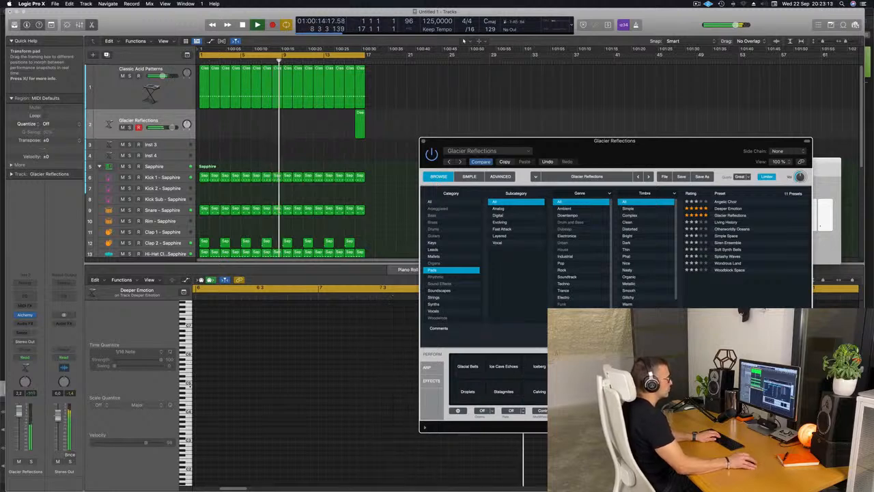
Load the Living History pad preset and place the Musical Typing keyboard beside Alchemy's preset list
click(730, 225)
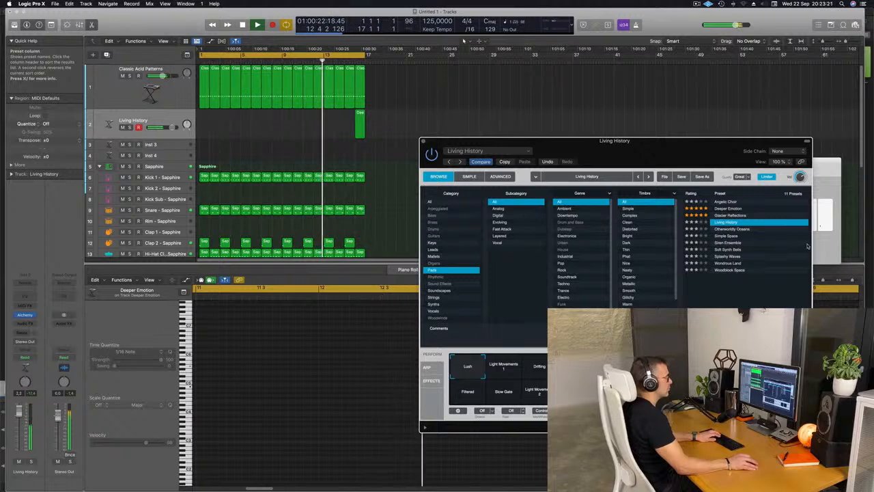
key(super+k)
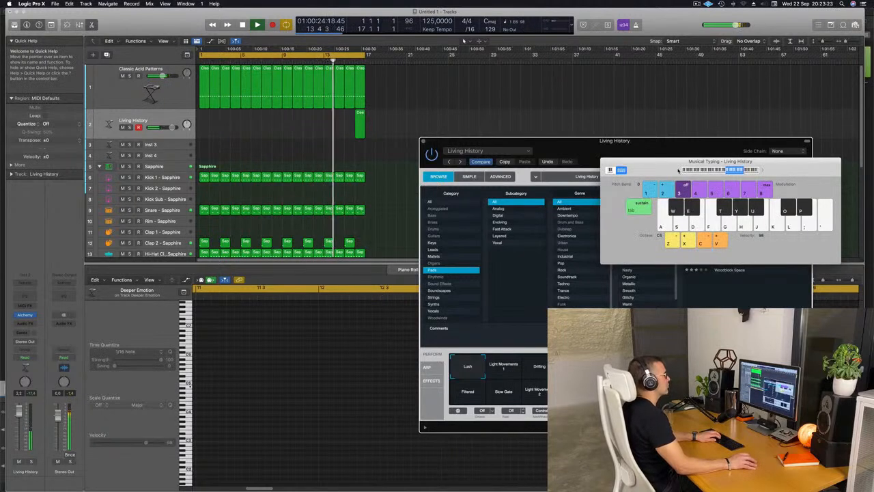
drag(665, 168, 577, 142)
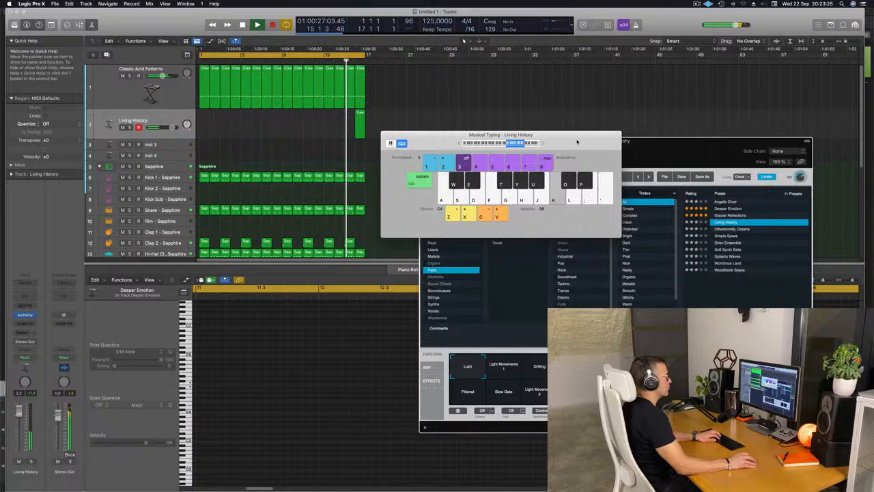
Load the Simple Space pad preset, move Alchemy aside and bring the Musical Typing keyboard to the front
click(729, 236)
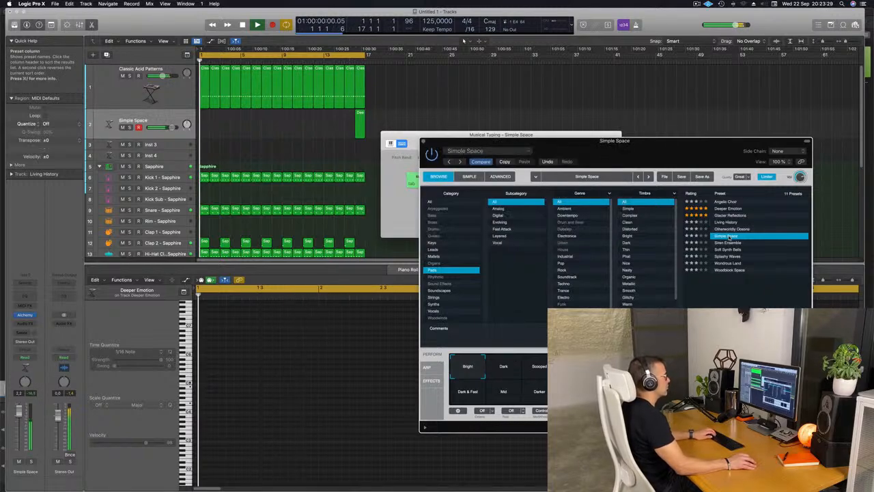
drag(587, 141, 687, 130)
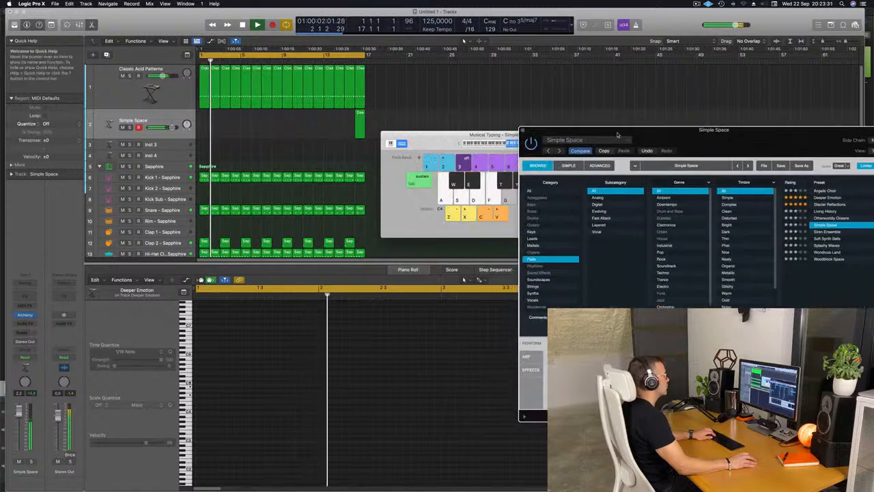
click(423, 143)
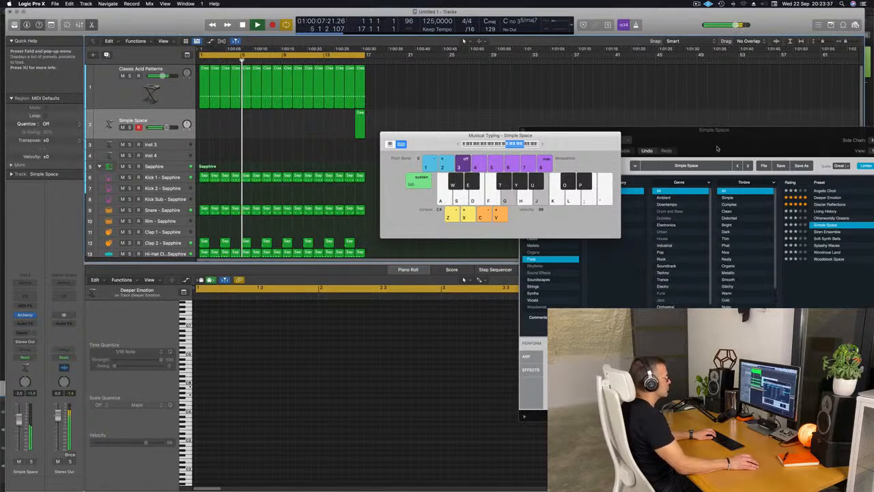
Reposition the Alchemy window and the Musical Typing keyboard away from the arrangement, and delete the leftover region on the Simple Space track
drag(763, 156, 654, 180)
click(542, 144)
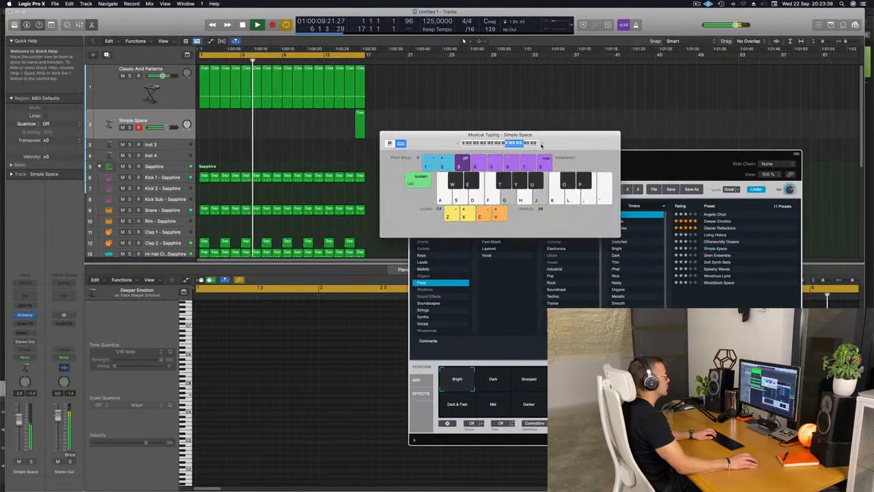
drag(542, 144, 651, 154)
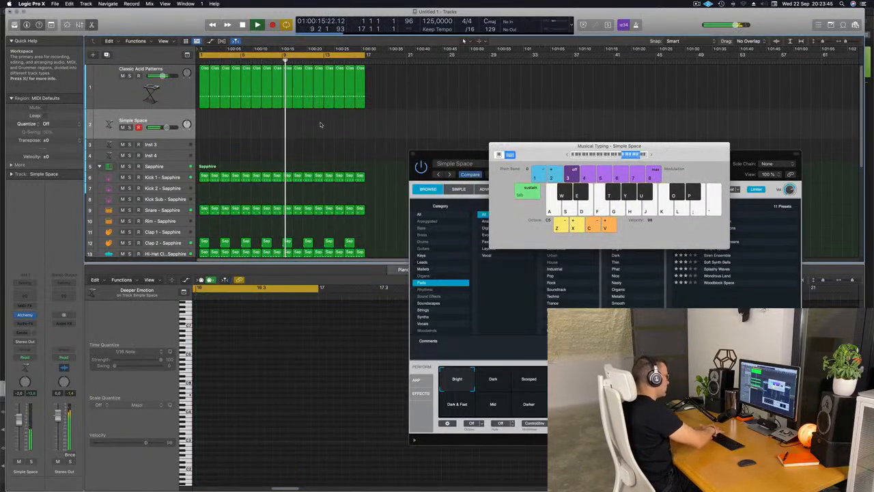
Record one long held B note with the Simple Space pad, starting around bar 3 and running past bar 7
key(r)
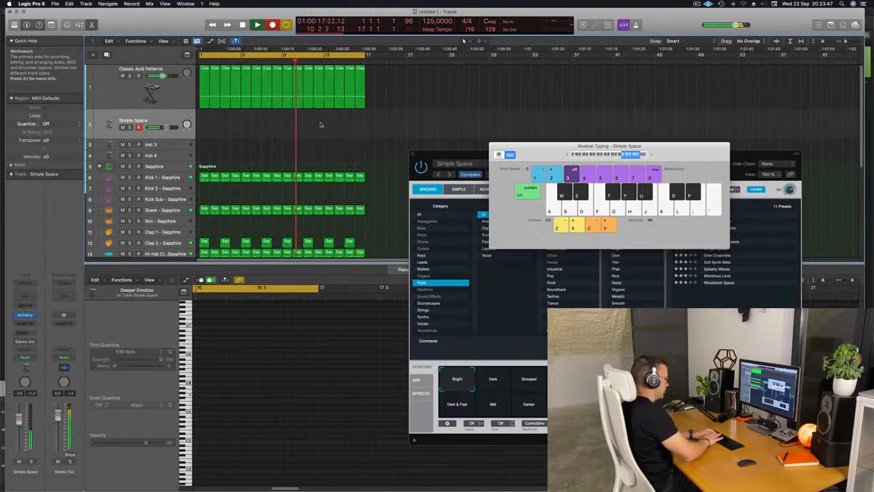
key(space)
key(space)
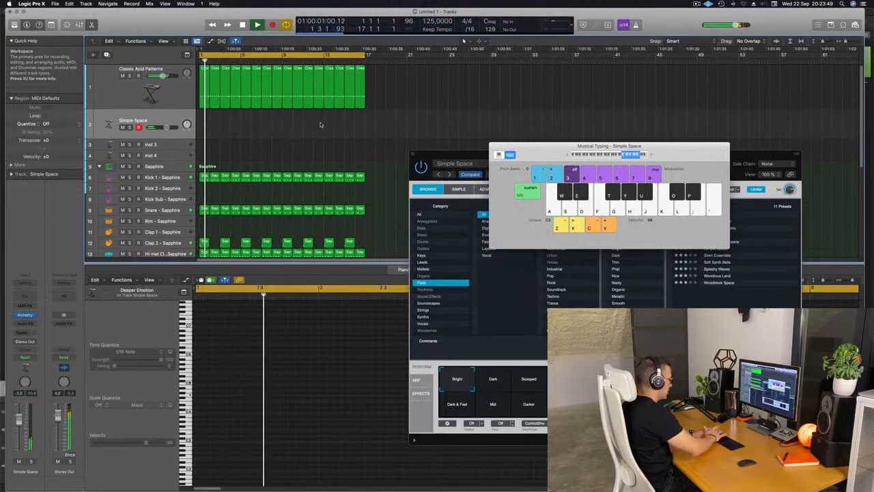
key(r)
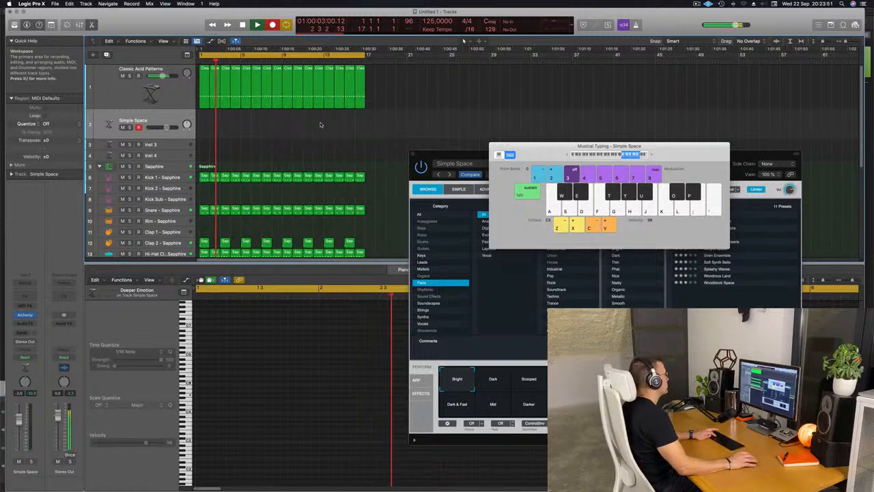
key(j)
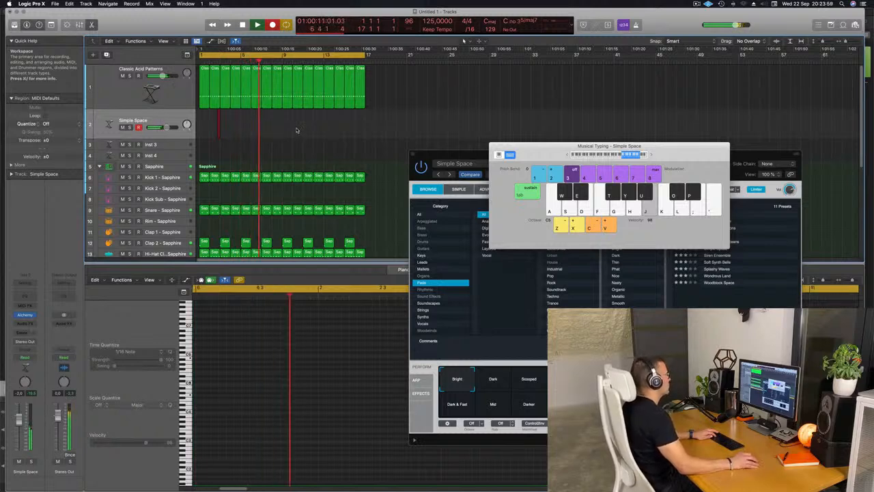
key(space)
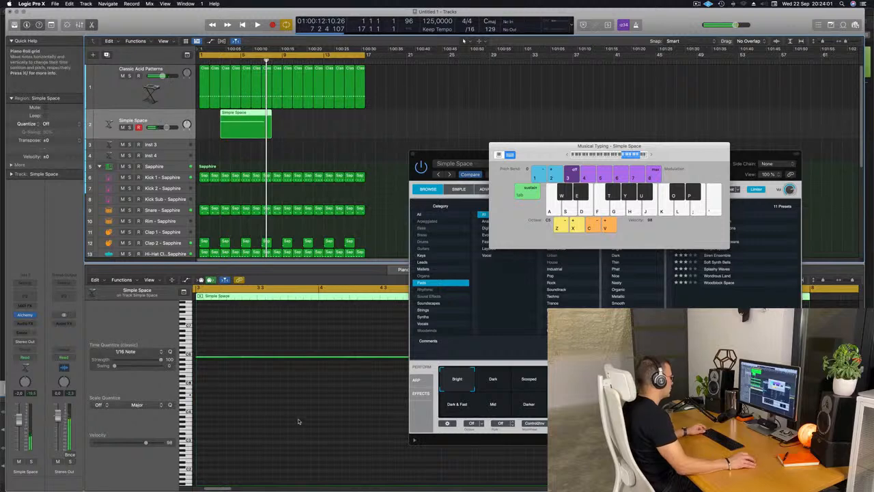
Split the recorded Simple Space region at bar 7, dividing the note that crosses the split point
scroll(290, 413, left, 5)
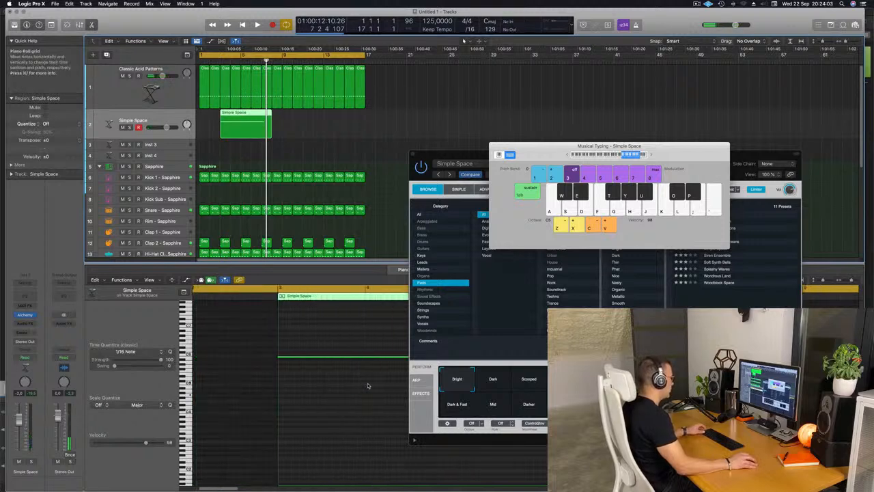
scroll(368, 385, right, 5)
click(309, 398)
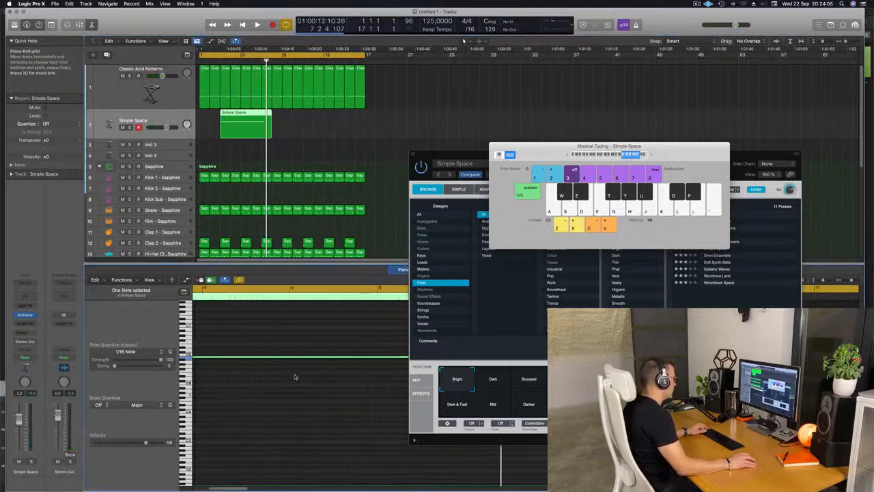
scroll(295, 377, left, 5)
key(space)
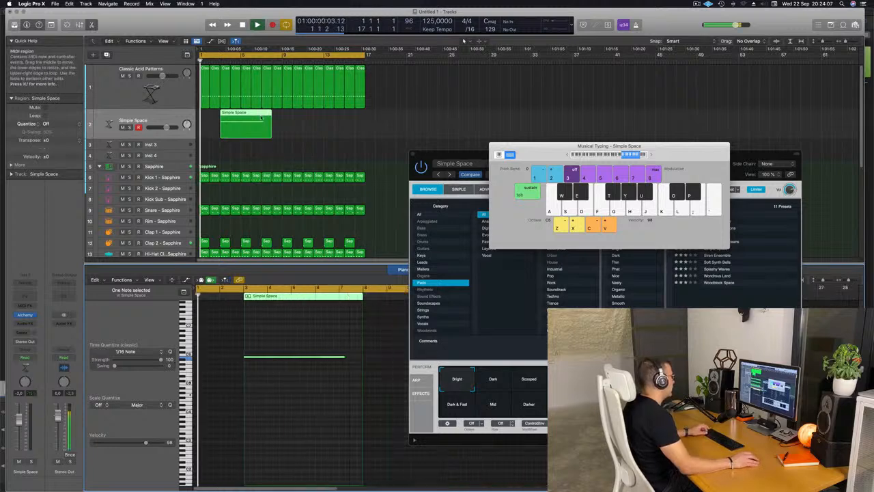
super+double_click(261, 119)
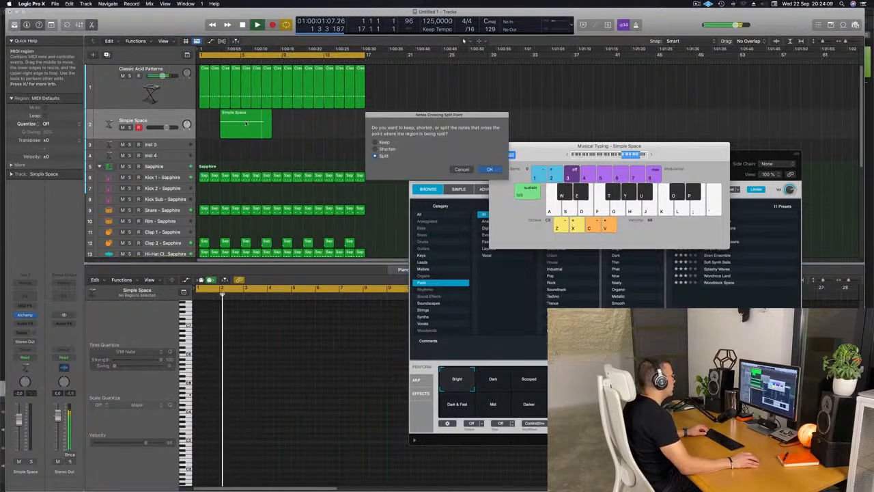
click(496, 170)
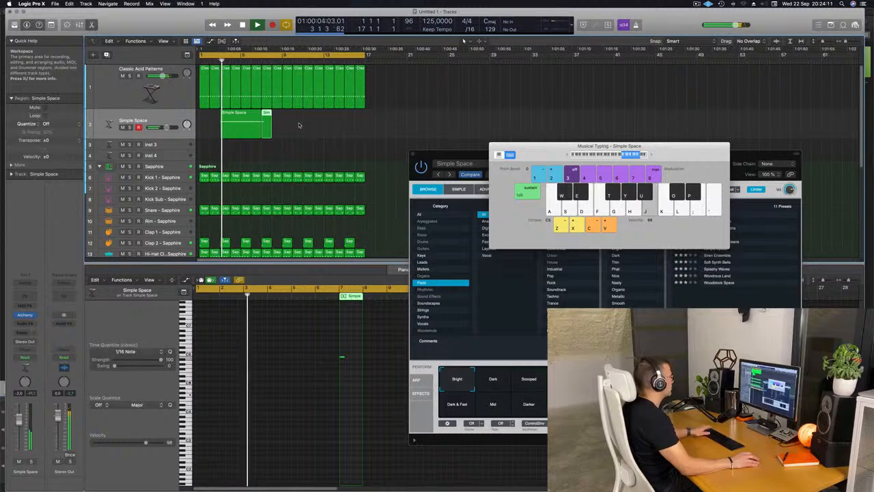
Delete the short tail region and move the four-bar Simple Space region to bar 1
click(240, 119)
drag(241, 118, 220, 118)
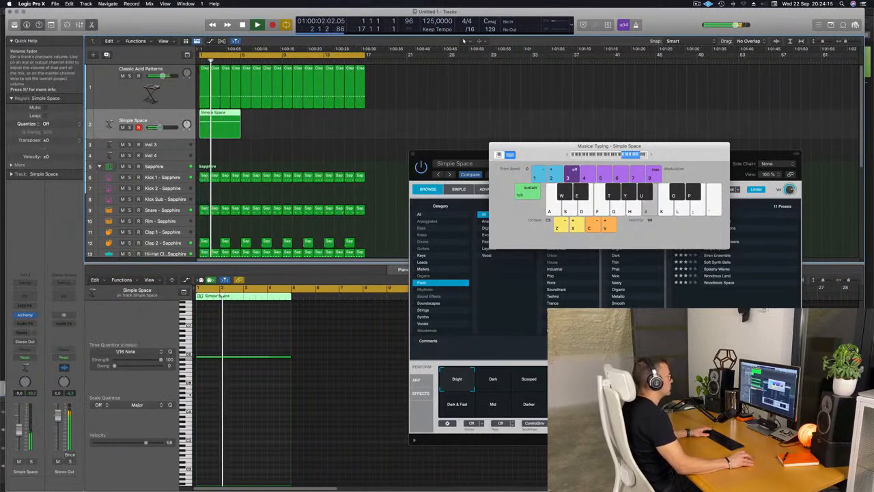
Audition Alchemy's Dark, Resonant and Dark & Fast snapshots and raise the Simple Space track volume to about -0.2 dB
drag(476, 158, 351, 101)
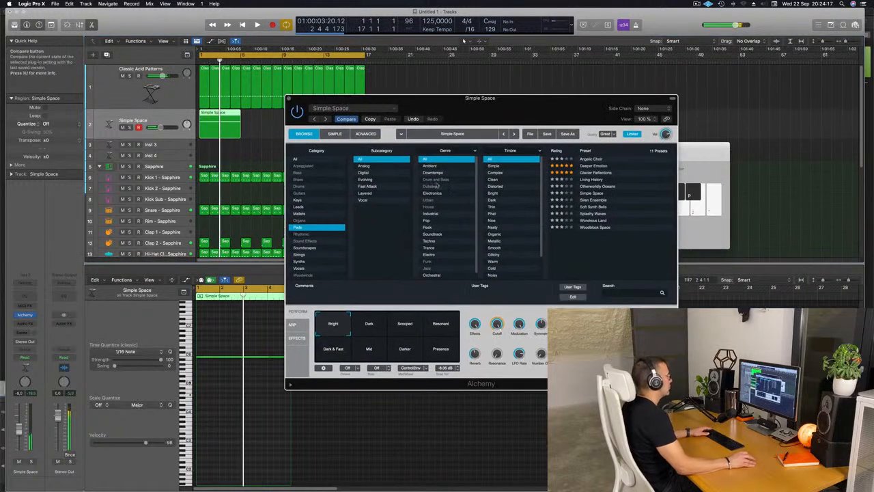
click(374, 325)
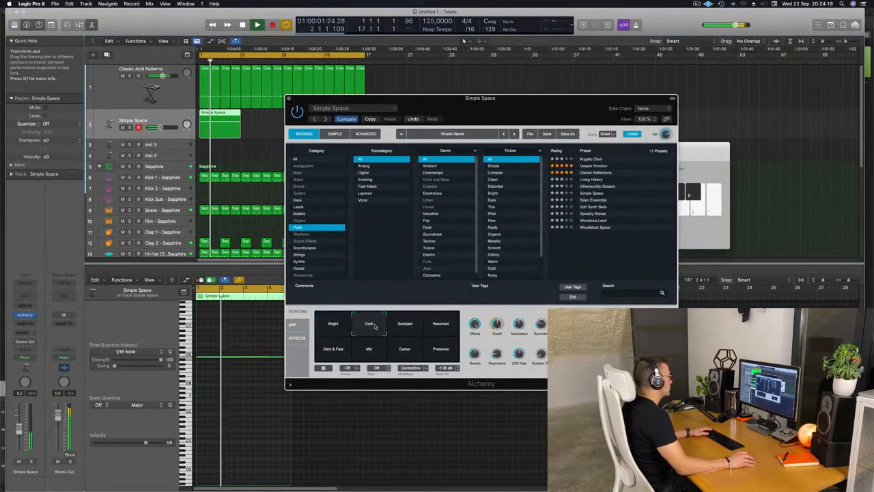
click(444, 324)
click(342, 349)
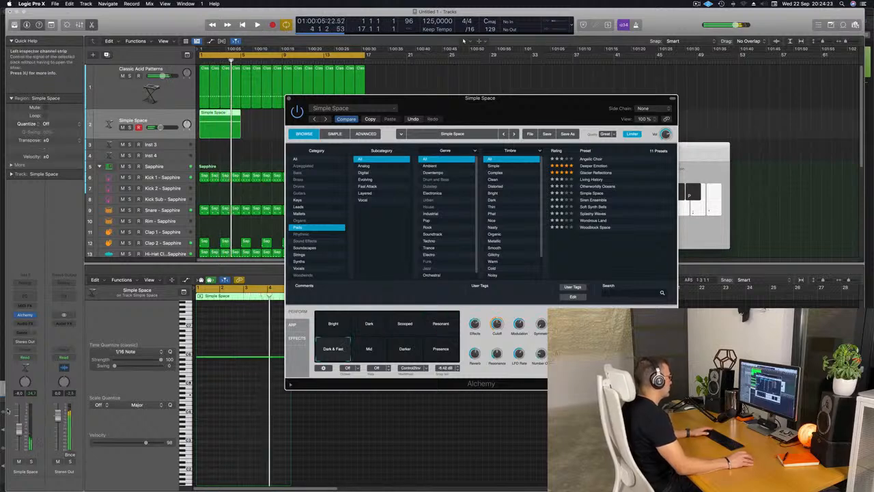
drag(19, 429, 19, 421)
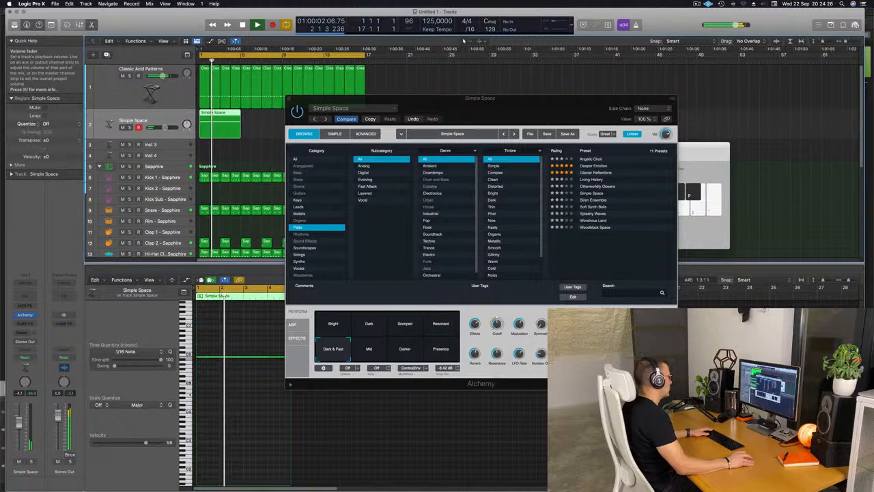
Compare the Mid, Darker and Presence snapshots in Alchemy and choose Darker for the pad
click(381, 353)
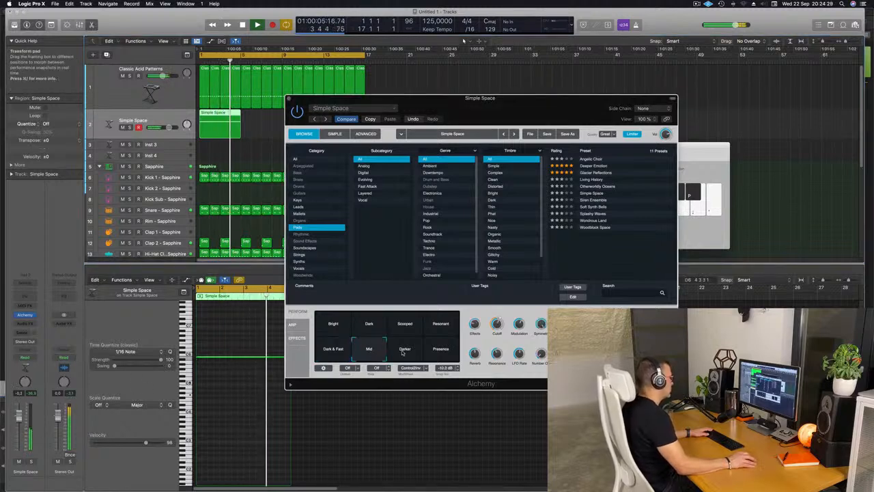
click(404, 352)
click(433, 352)
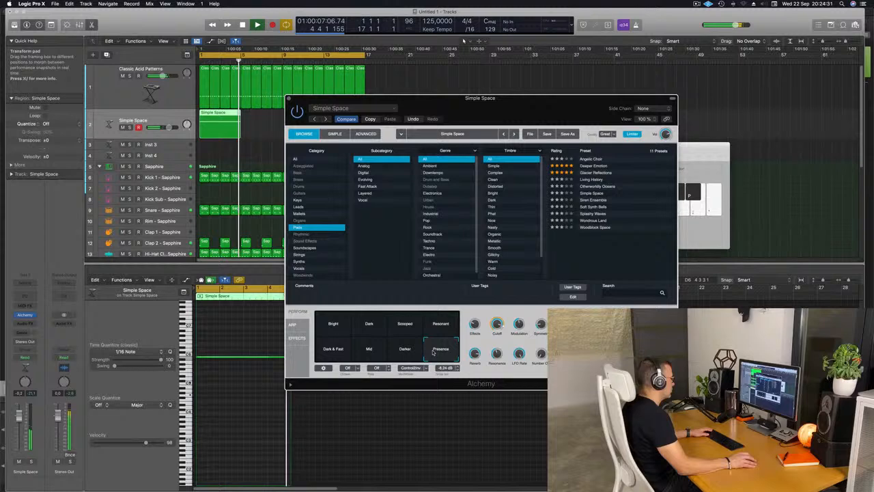
click(365, 352)
click(398, 352)
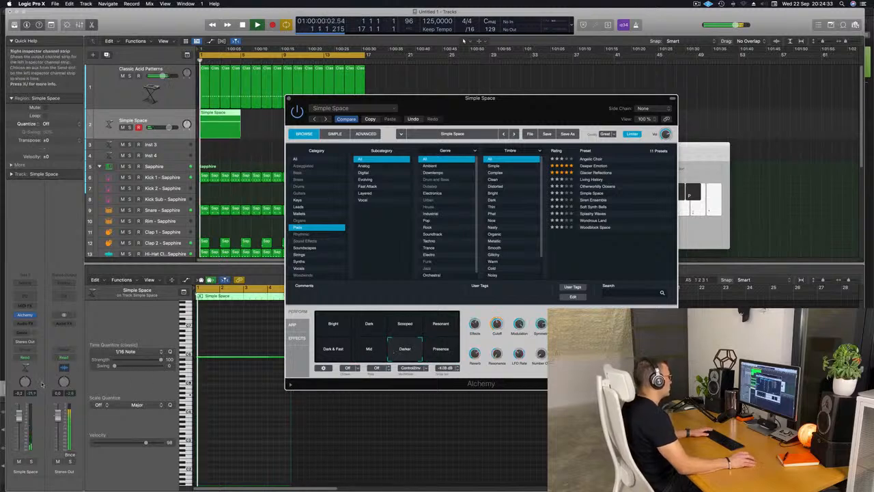
Move Alchemy off the arrangement and repeat the four-bar Simple Space region three times to fill the 16 bars
drag(485, 107, 817, 119)
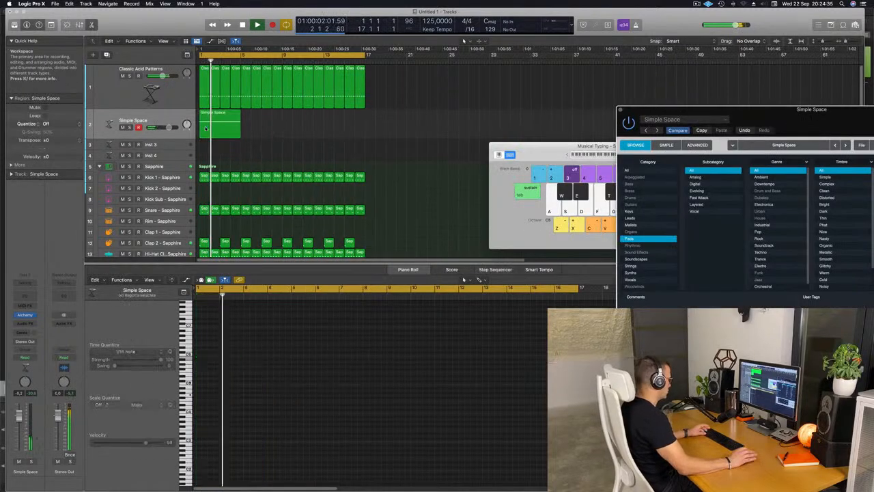
key(super+r)
key(super+r)
key(super+r)
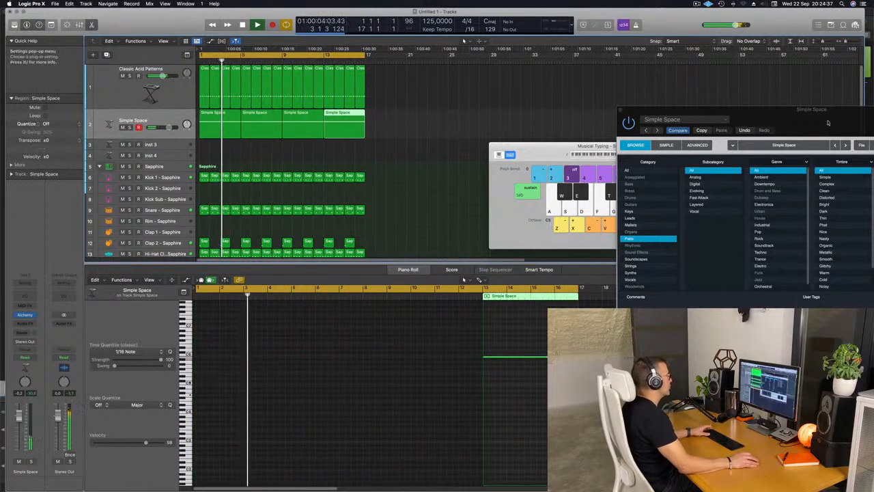
Set the Simple Space track volume to about 0.3 dB and Alchemy's preset volume to about -4.4 dB, and close Alchemy
drag(826, 119, 590, 60)
key(space)
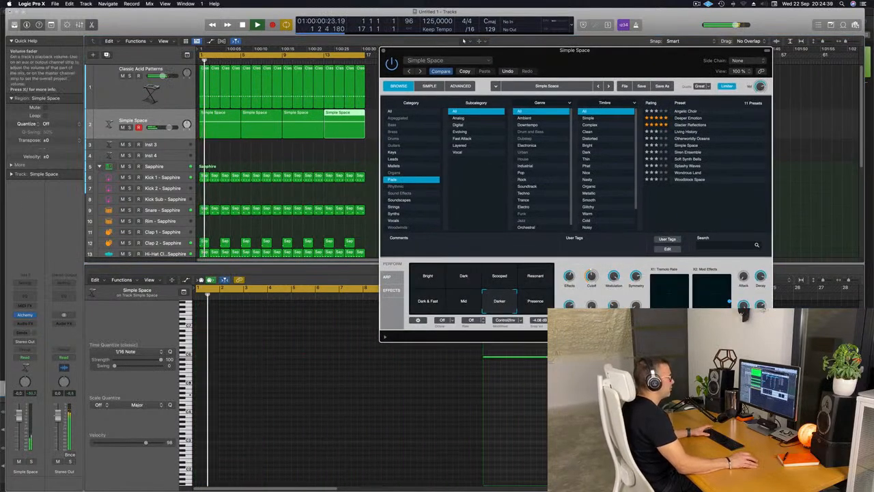
drag(169, 127, 169, 127)
key(space)
key(space)
drag(763, 87, 762, 83)
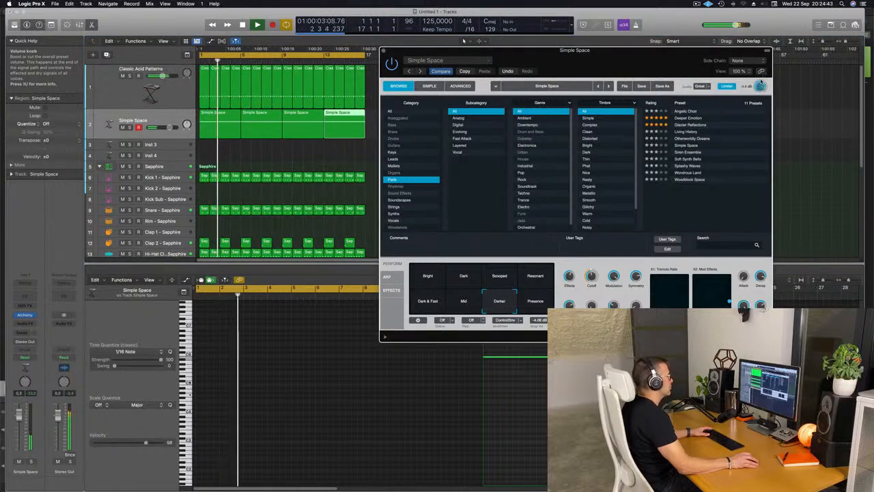
drag(557, 53, 573, 56)
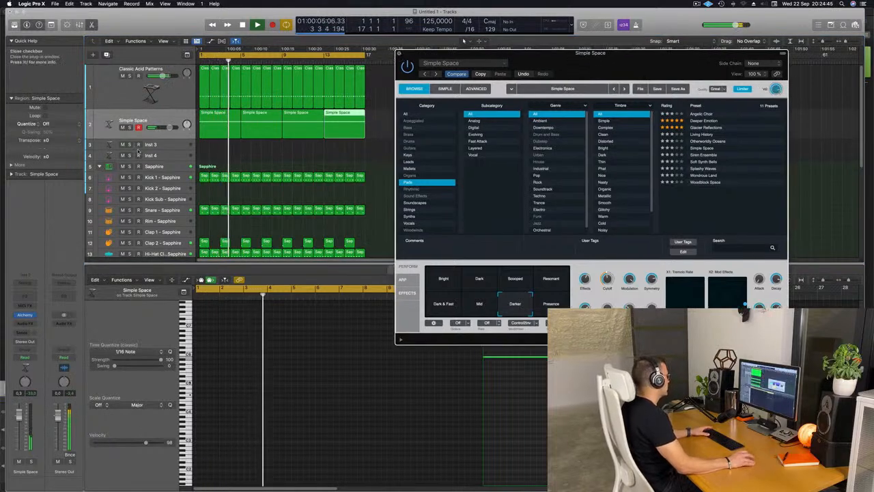
click(400, 54)
key(space)
key(space)
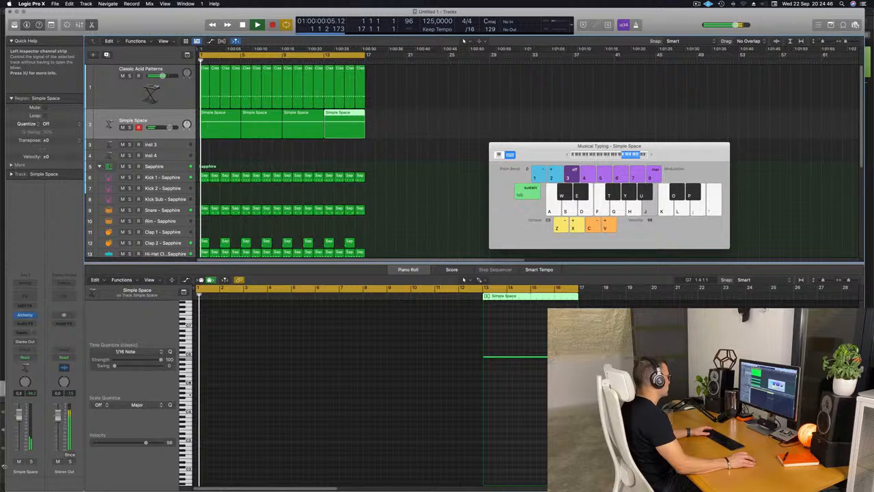
Insert the Step FX multi-effect on the Simple Space track and raise the track's volume to about 3 dB
click(36, 324)
mouse_move(61, 463)
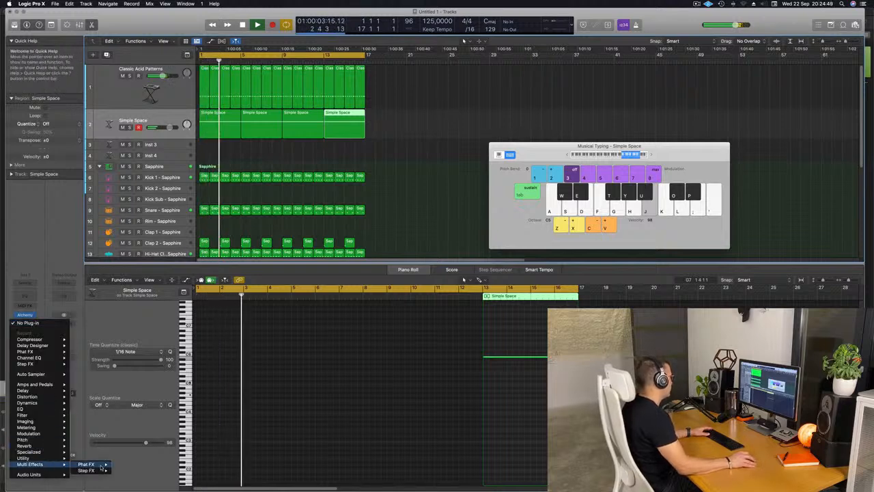
click(126, 470)
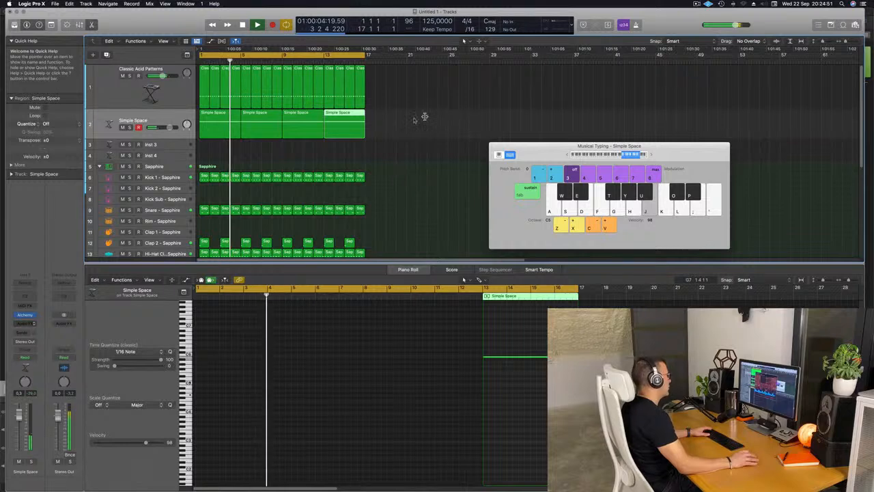
drag(487, 99, 590, 99)
key(space)
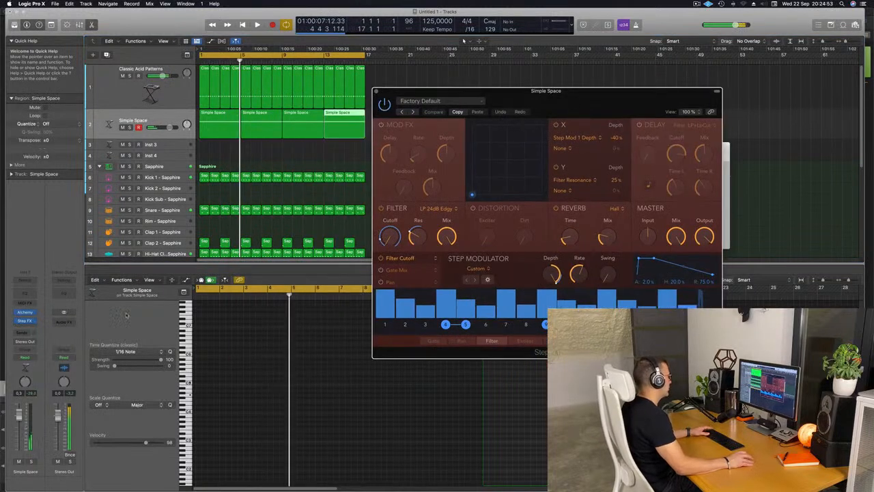
key(space)
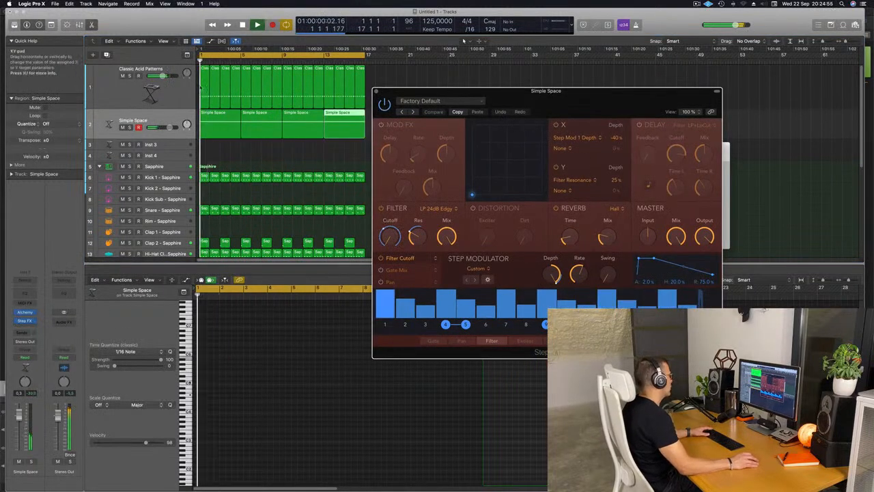
drag(169, 128, 171, 127)
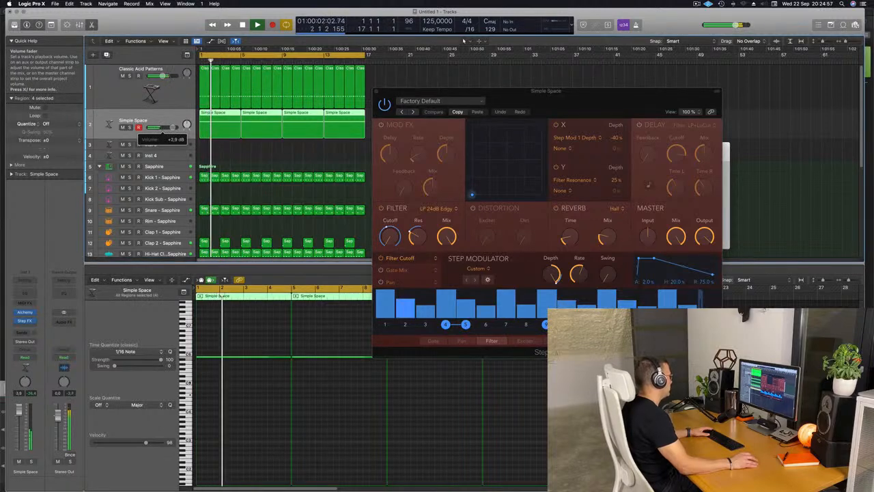
Audition the Brittle Spike preset in Step FX, load Broken Echoes and reposition the plug-in window
drag(576, 91, 479, 105)
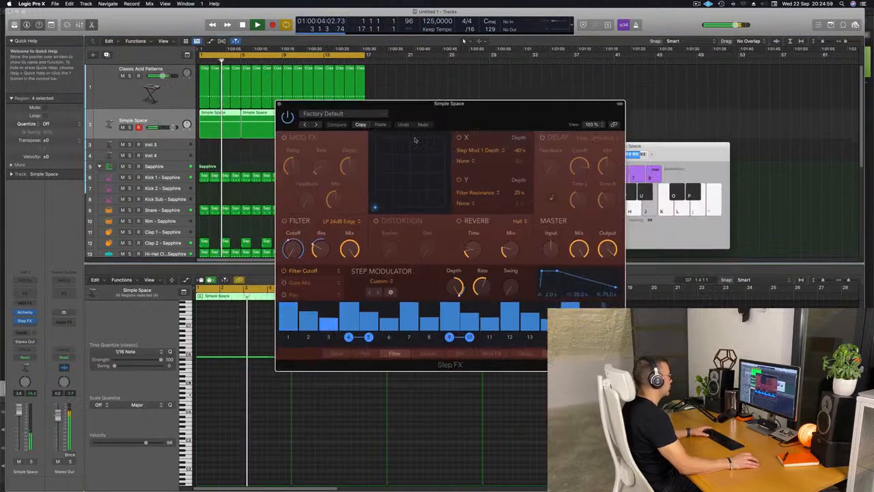
click(316, 125)
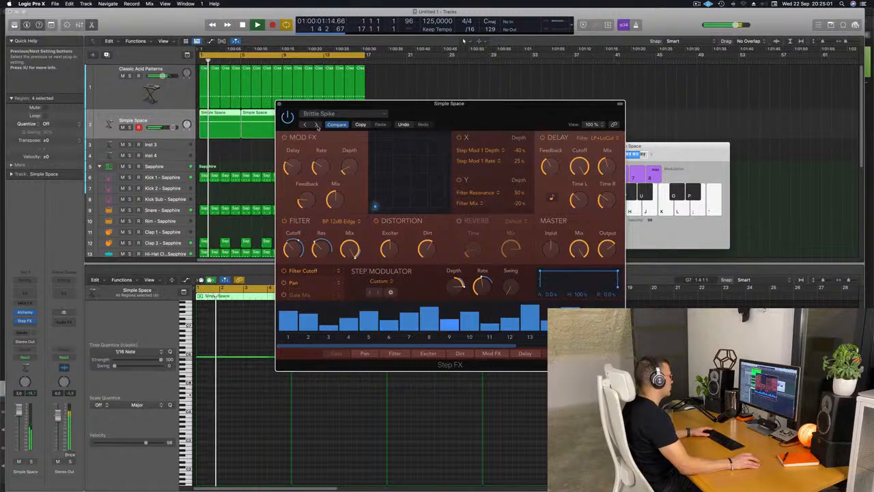
click(317, 124)
click(341, 113)
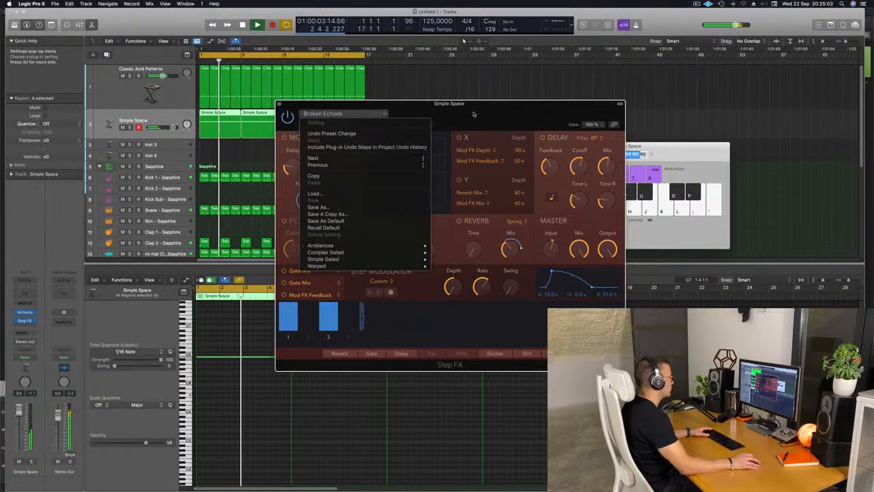
click(473, 114)
drag(473, 114, 488, 142)
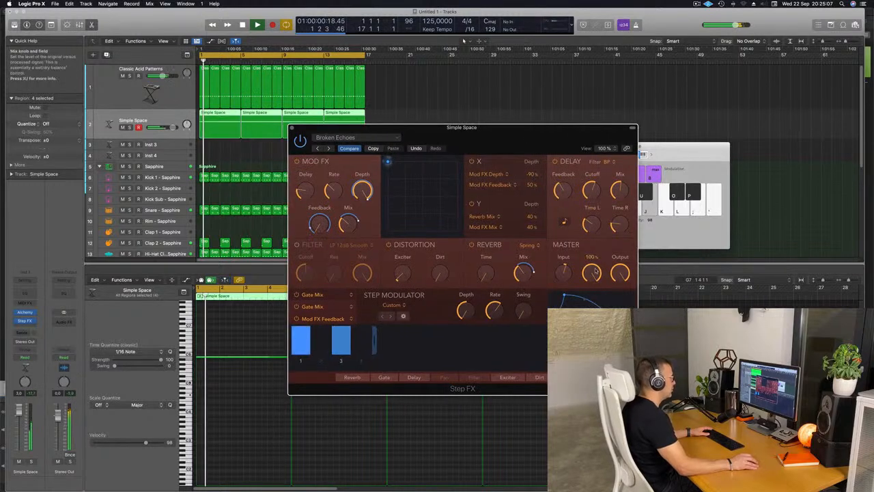
Lower Step FX's master mix to about 51% on the Simple Space track and close the plug-in
drag(595, 271, 595, 276)
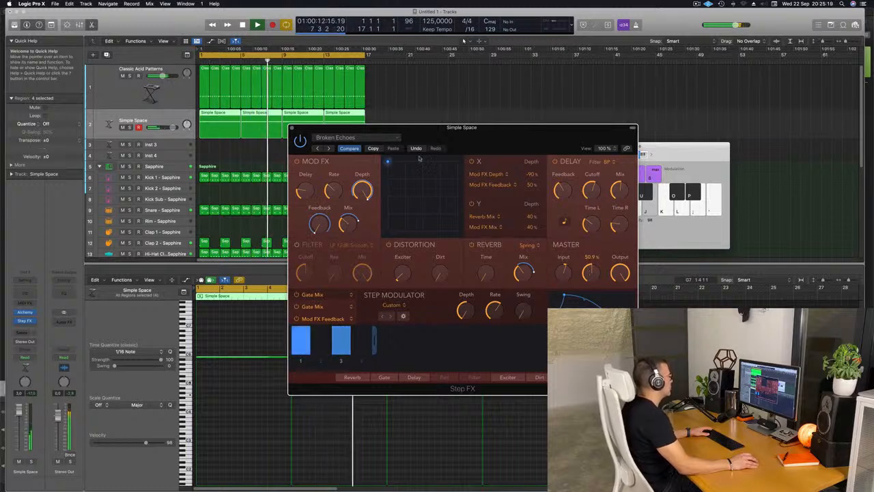
click(291, 128)
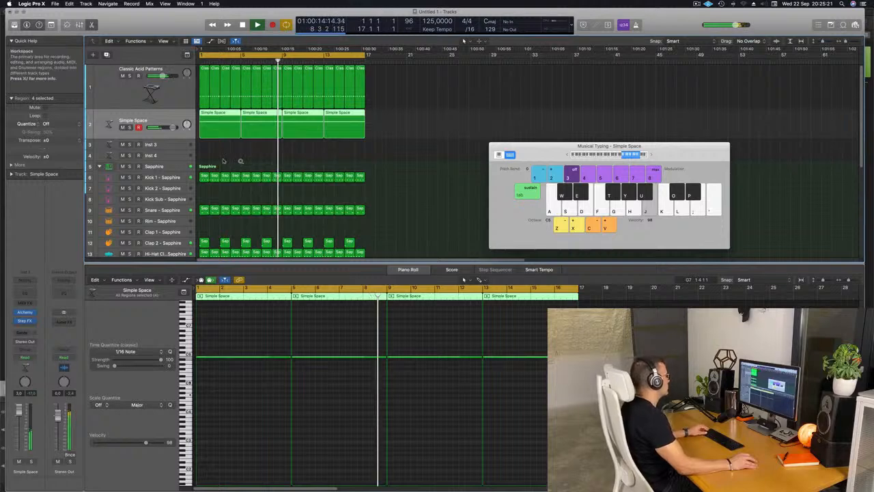
Restart playback and copy the first Classic Acid Patterns region to bar 1 of the Inst 3 track
key(super+Left)
key(super+Left)
key(space)
key(space)
click(164, 146)
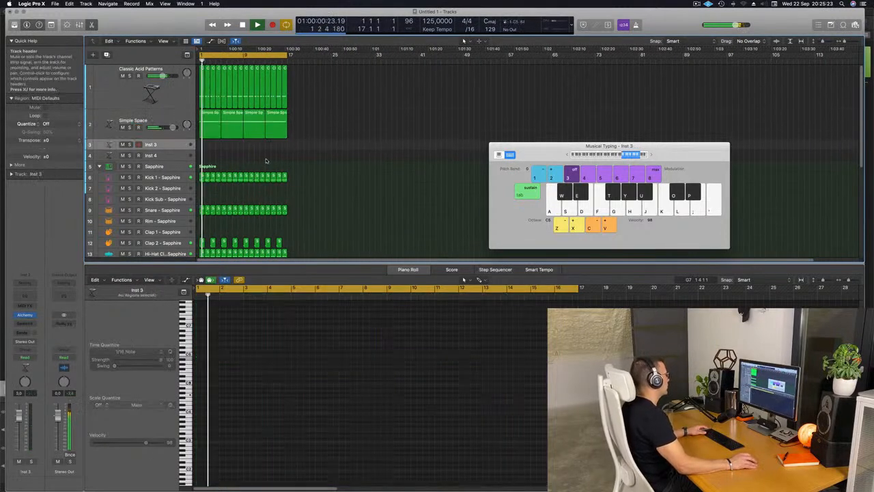
scroll(319, 172, down, 5)
scroll(199, 86, up, 5)
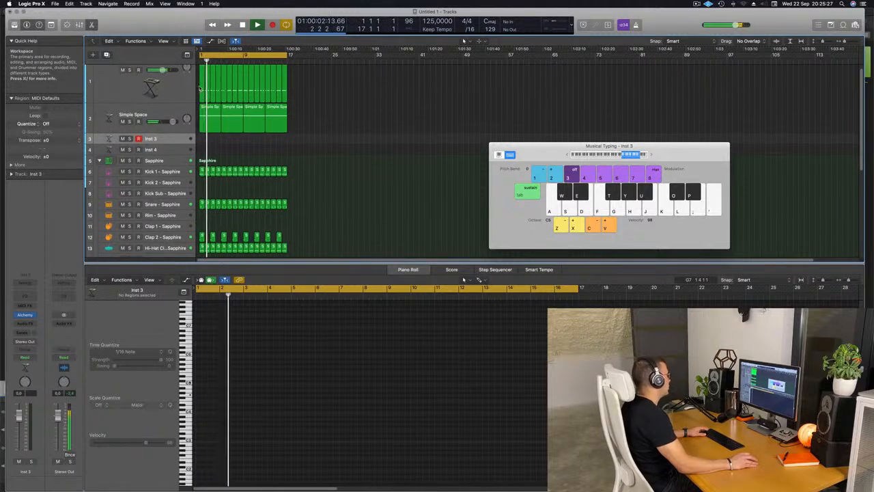
click(200, 89)
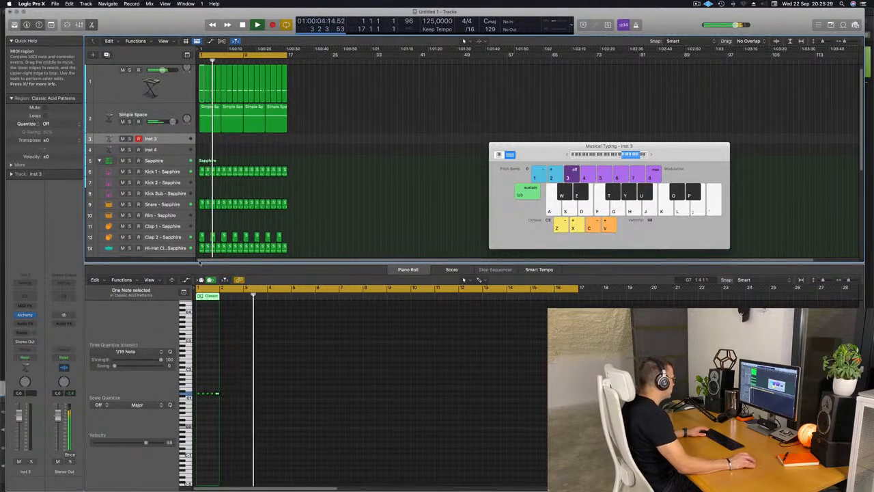
scroll(306, 183, down, 1)
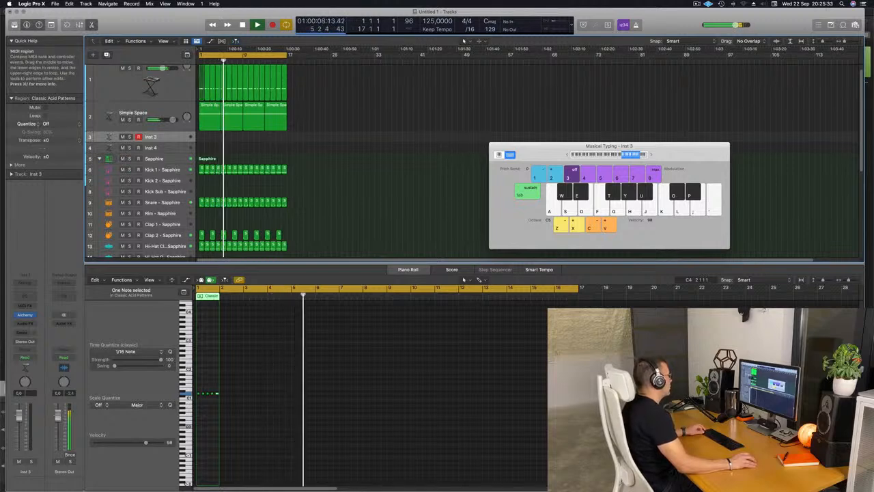
drag(202, 89, 202, 137)
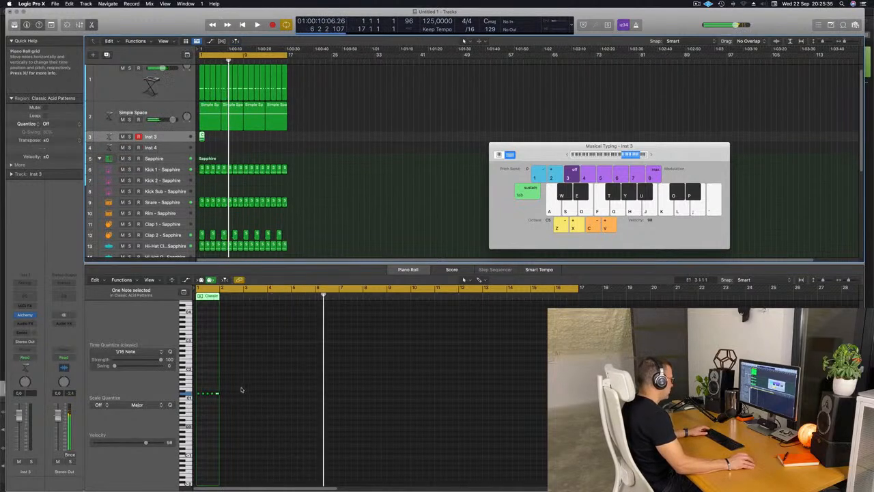
Delete every note except the first in the copied Inst 3 region and play the arrangement from the start
drag(240, 389, 194, 414)
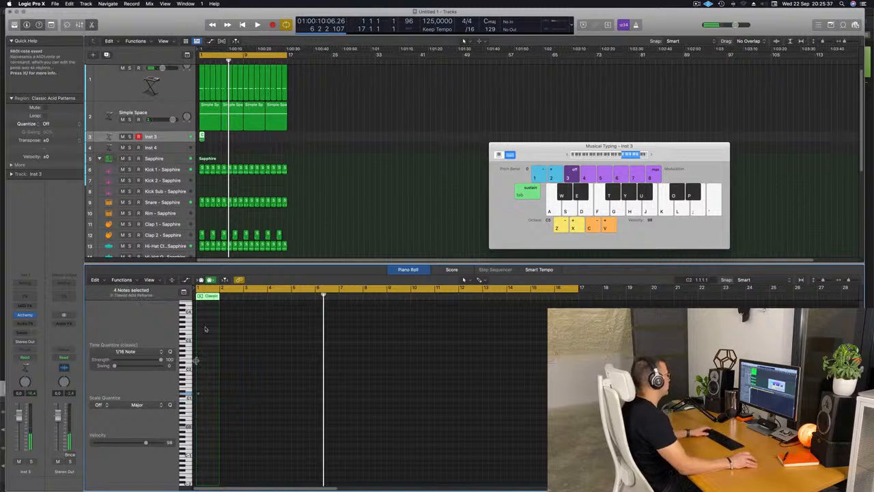
key(Return)
key(space)
scroll(232, 140, up, 10)
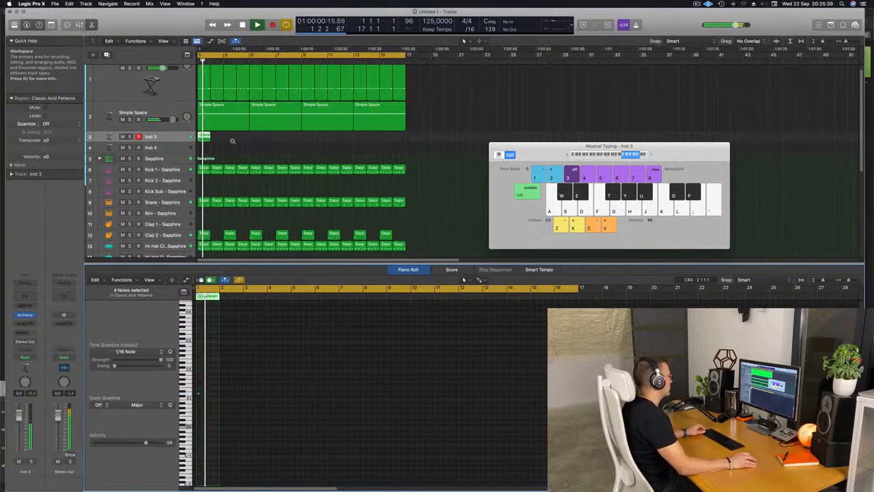
click(161, 139)
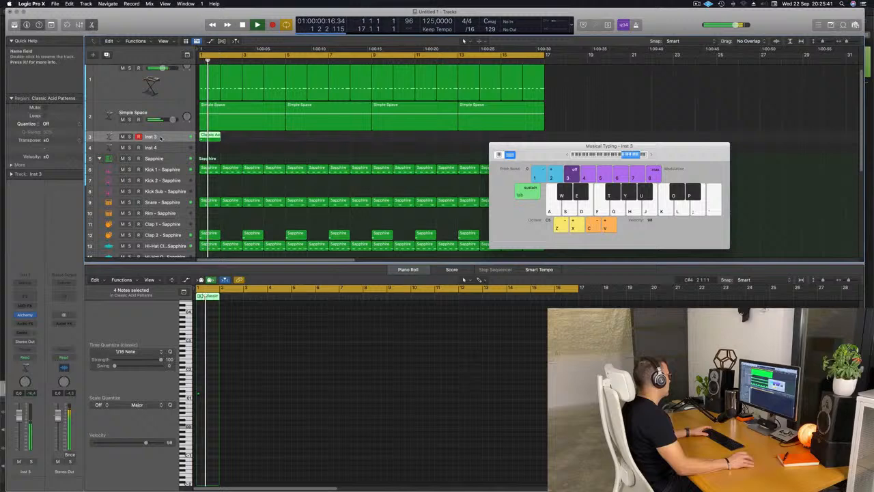
Open the Alchemy synth on the Inst 3 track and load the Bright Punchy Synth preset from the Brass category
click(25, 315)
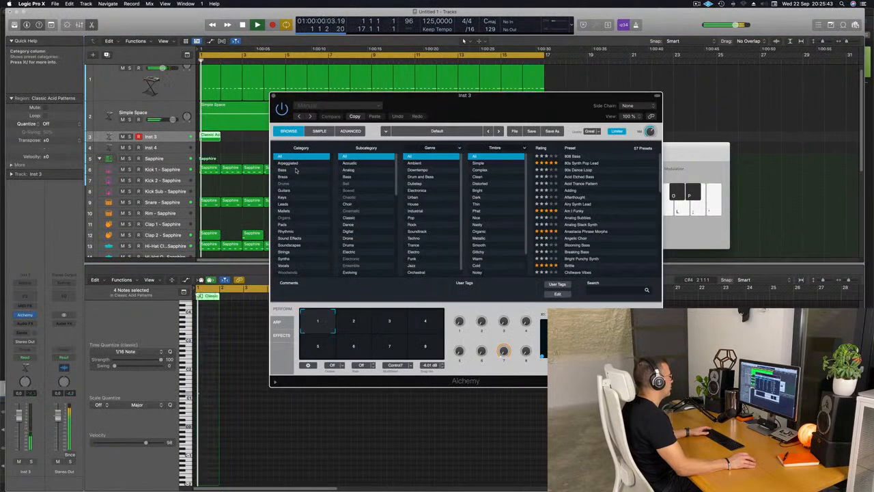
click(283, 176)
key(space)
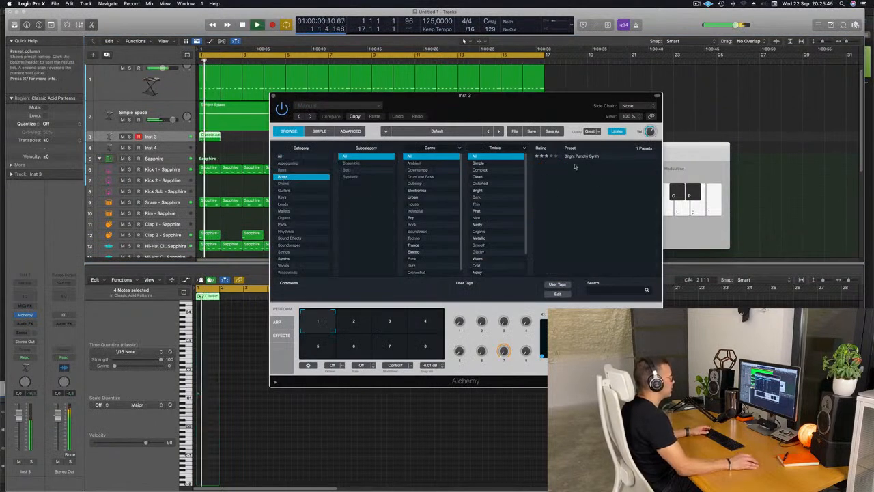
click(579, 156)
drag(516, 108, 489, 117)
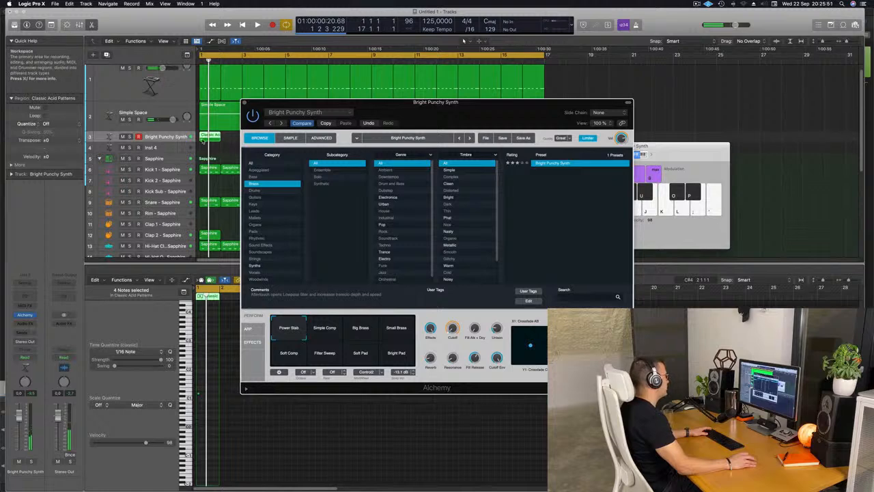
Shift the synth window aside and open the first region of the Bright Punchy Synth track in the Piano Roll
double_click(215, 136)
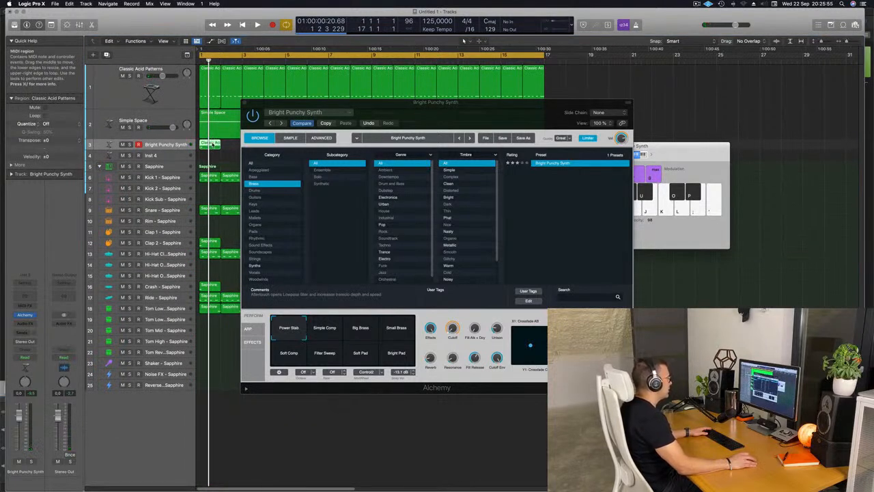
drag(462, 116, 599, 89)
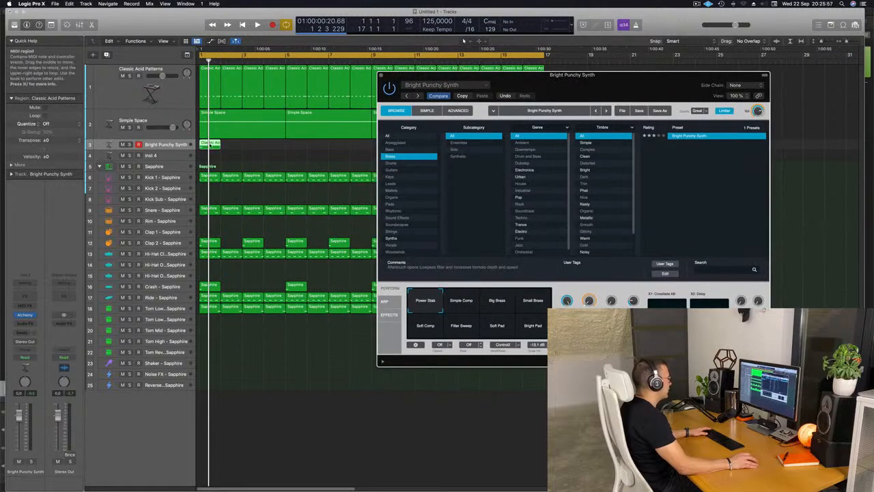
double_click(215, 144)
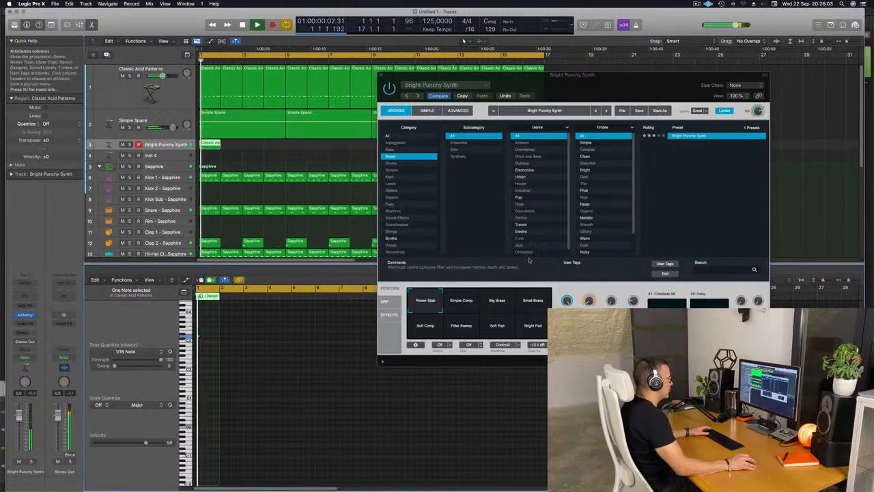
Audition the Simple Comp, Big Brass, Small Brass and Soft Comp snapshots, choose Soft Pad, and close the synth window
click(468, 301)
click(502, 305)
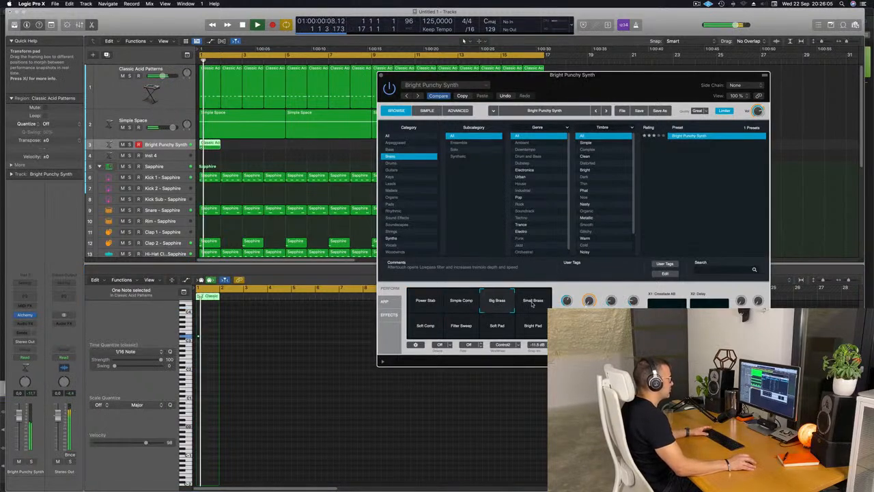
click(532, 303)
key(space)
click(426, 326)
key(space)
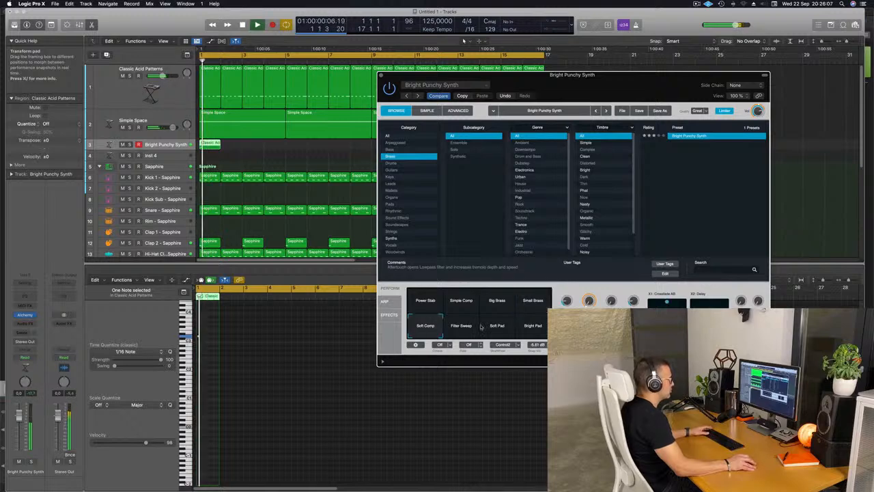
click(486, 324)
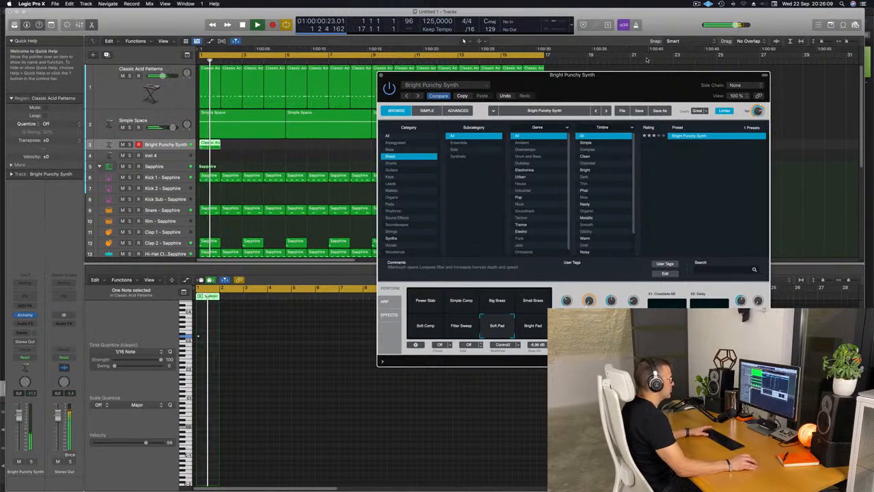
drag(646, 74, 650, 50)
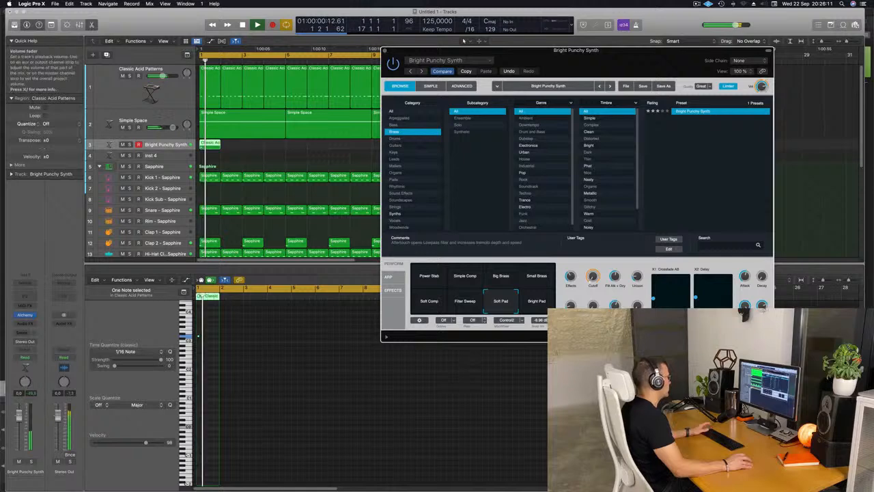
drag(745, 78, 715, 84)
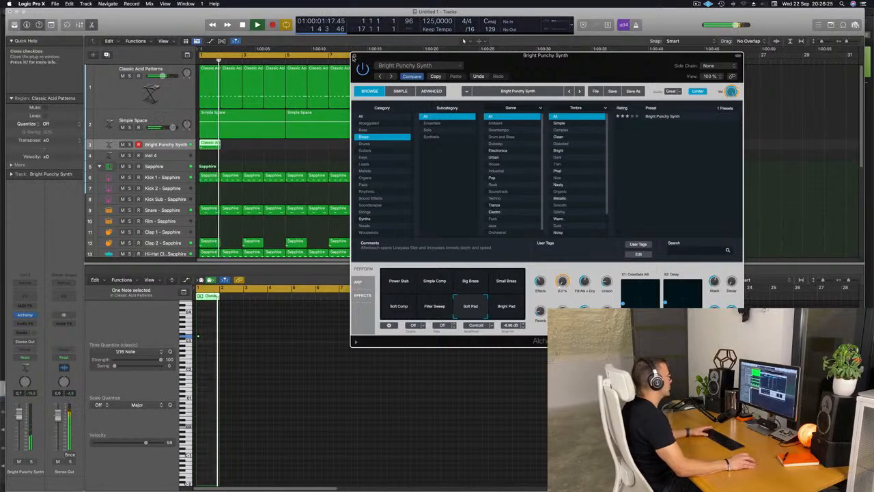
click(354, 57)
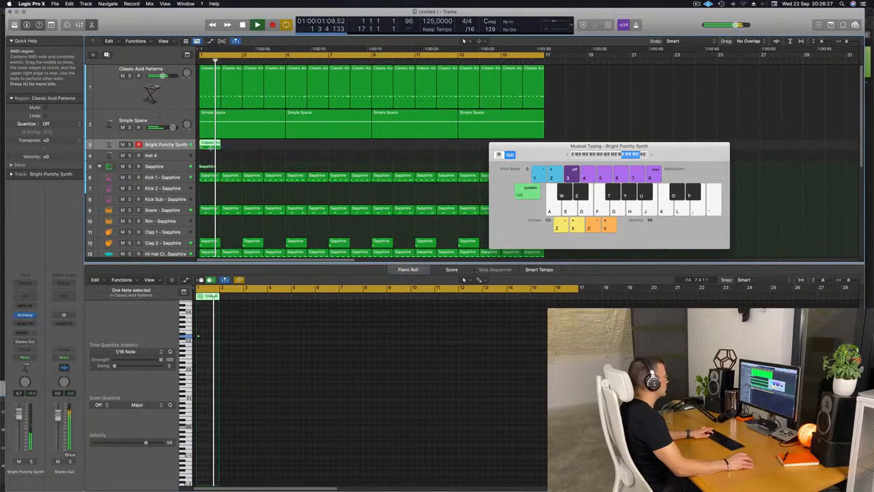
Repeat the Bright Punchy Synth region 15 times so the part fills the cycle up to bar 17
key(super+r)
key(super+r)
key(super+r)
key(super+r)
key(super+r)
key(super+r)
key(super+r)
key(super+r)
key(super+r)
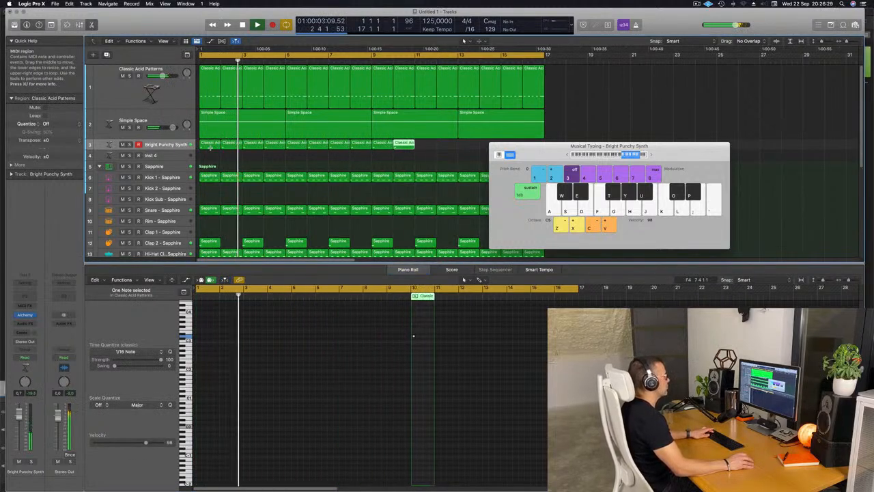
key(super+r)
key(super+r)
key(super+r)
key(super+r)
key(super+r)
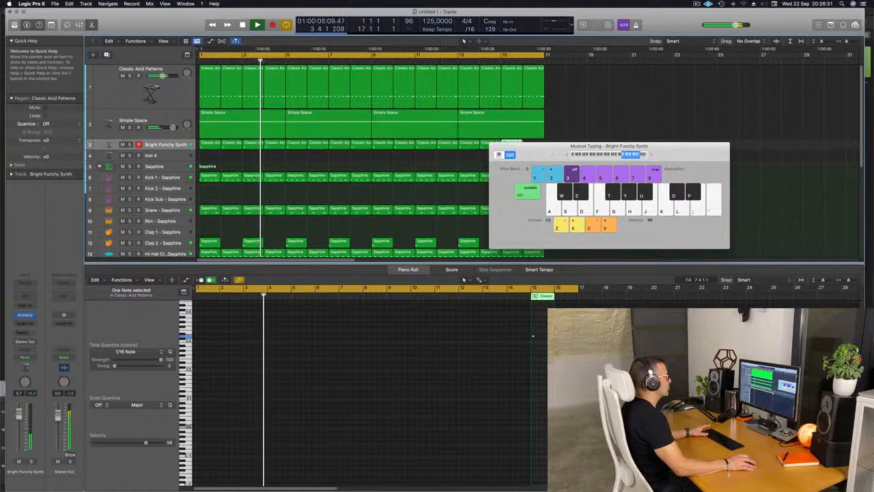
key(super+r)
Move the Musical Typing window aside and highlight all regions on the Bright Punchy Synth track in the whole arrangement
drag(648, 146, 795, 133)
scroll(371, 167, down, 3)
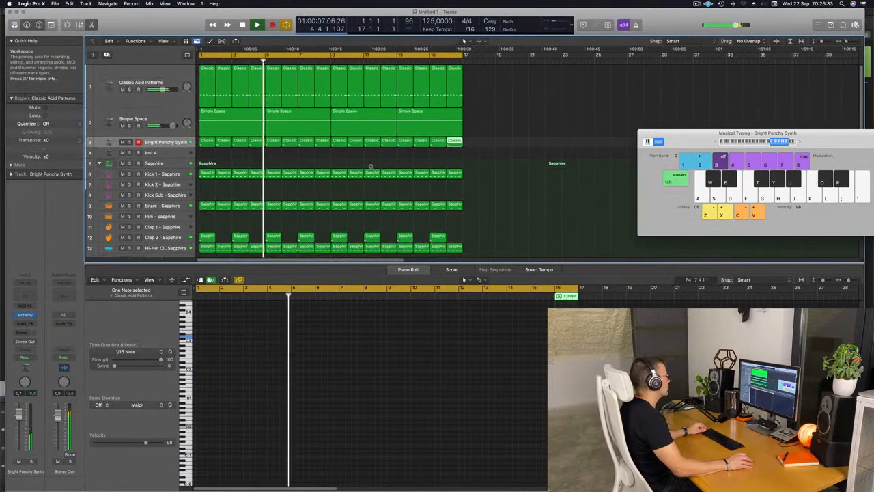
scroll(371, 166, down, 3)
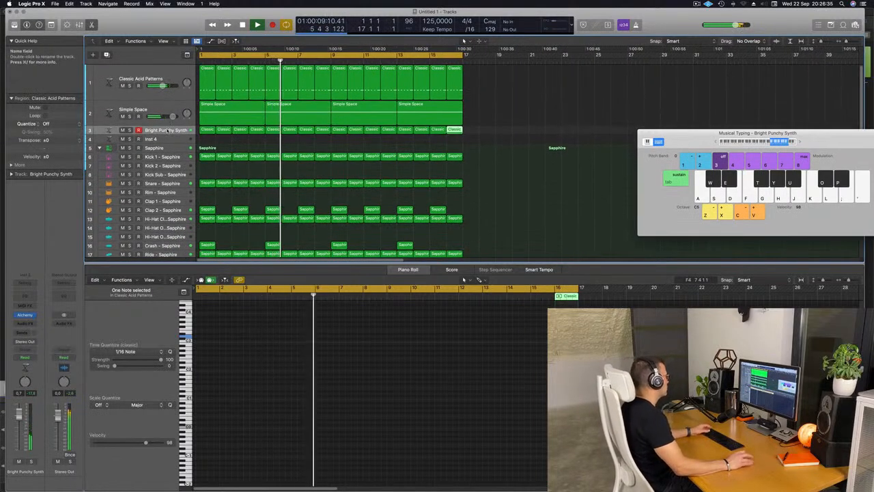
click(167, 131)
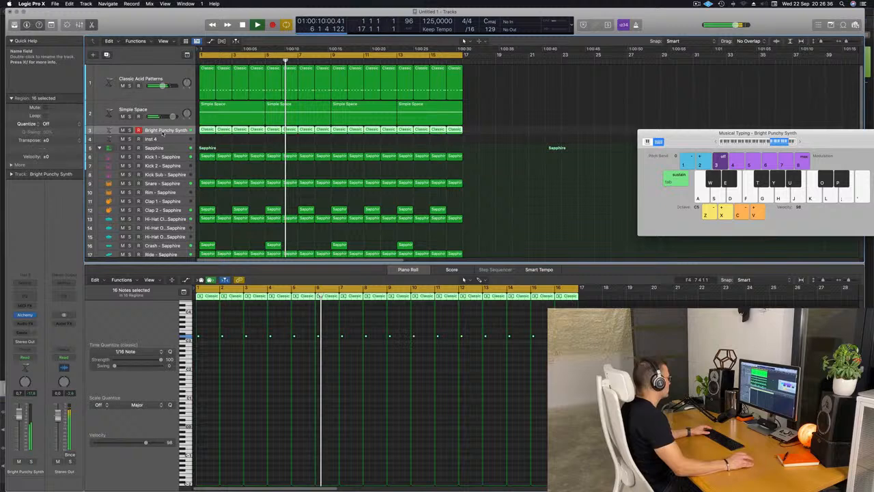
click(524, 192)
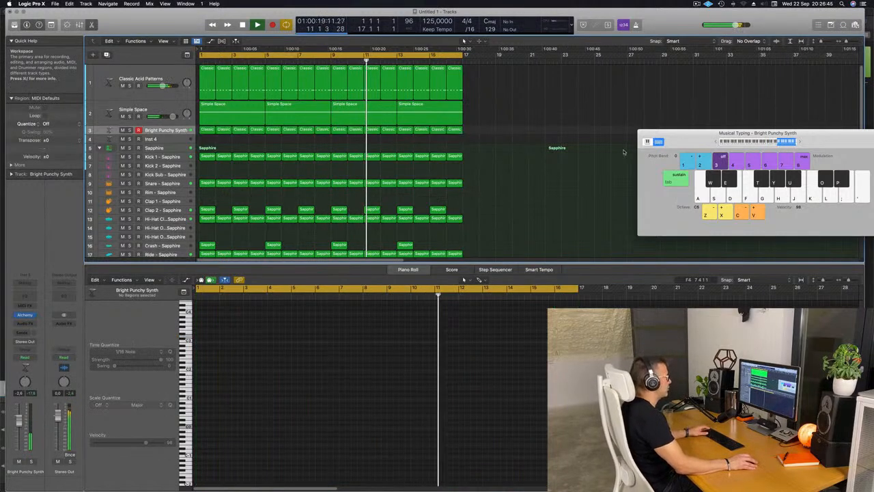
Close the Musical Typing keyboard and hide the Piano Roll editor
drag(681, 140, 542, 144)
key(super+k)
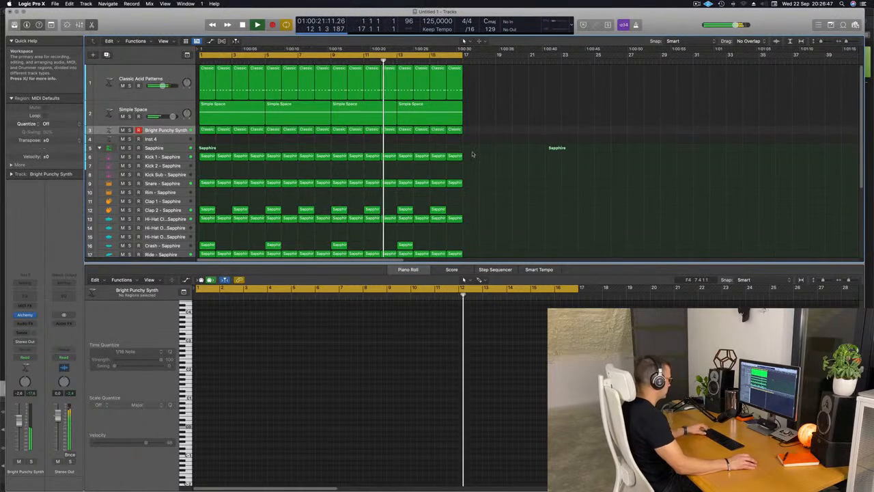
key(x)
key(x)
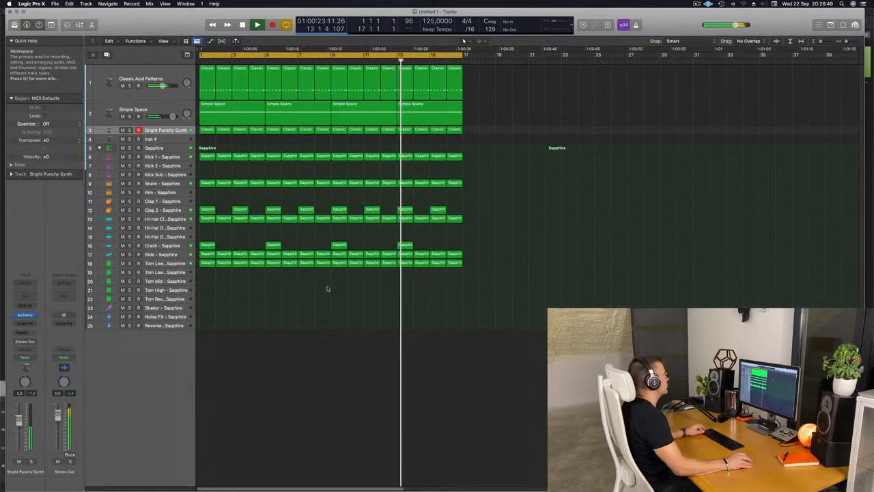
Select every region in the arrangement, then name and color the regions by their tracks
scroll(306, 332, up, 1)
key(super+a)
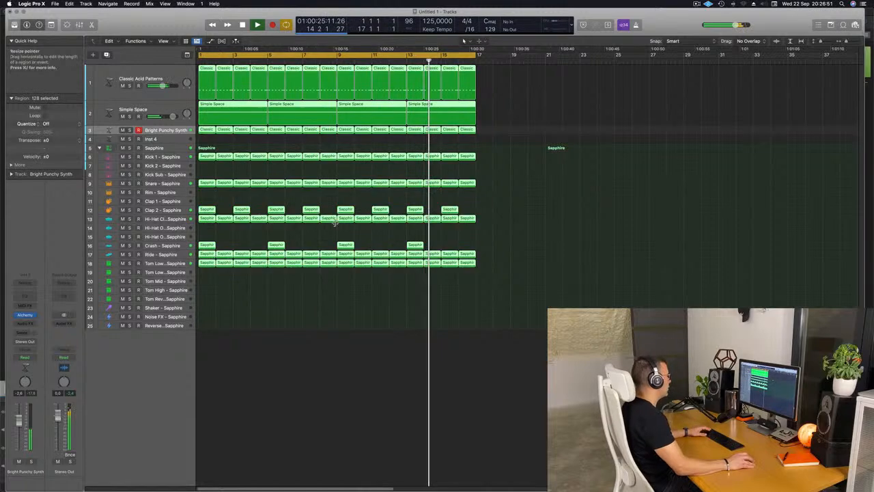
right_click(346, 209)
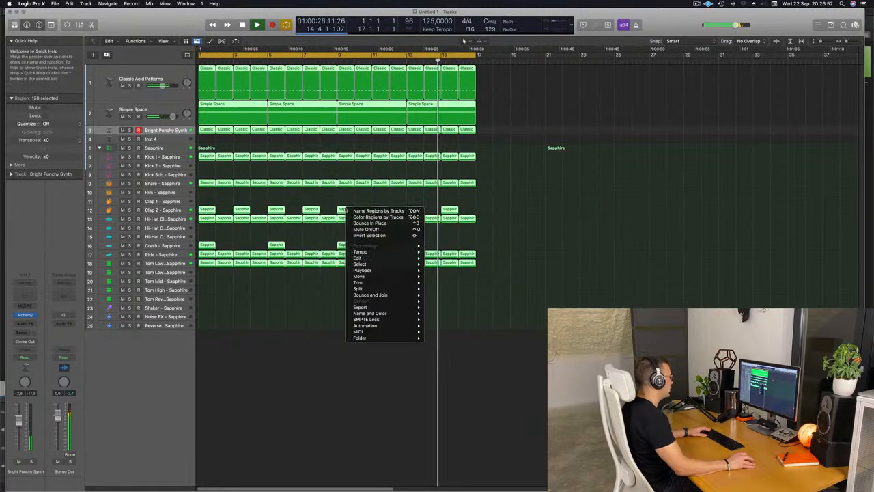
click(348, 211)
right_click(346, 211)
click(349, 218)
click(308, 237)
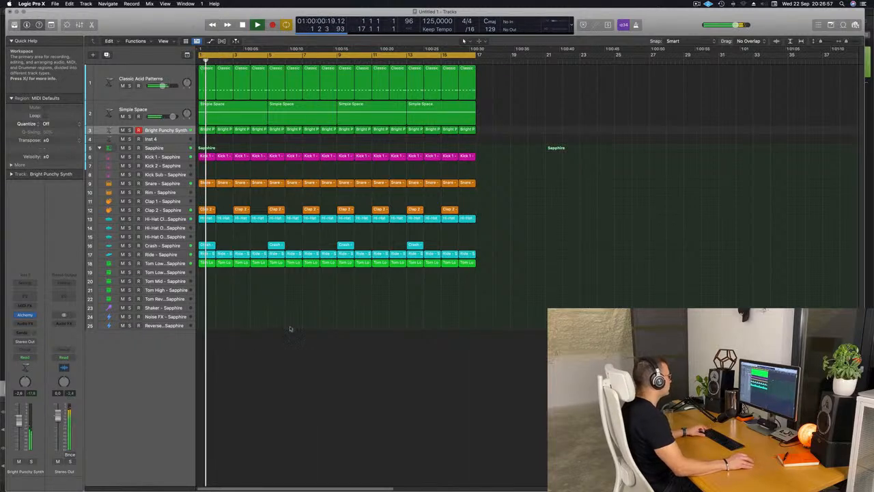
Copy the first Kick 1 region to bar 1 of the Shaker track and open the copy in the Piano Roll
key(super+Right)
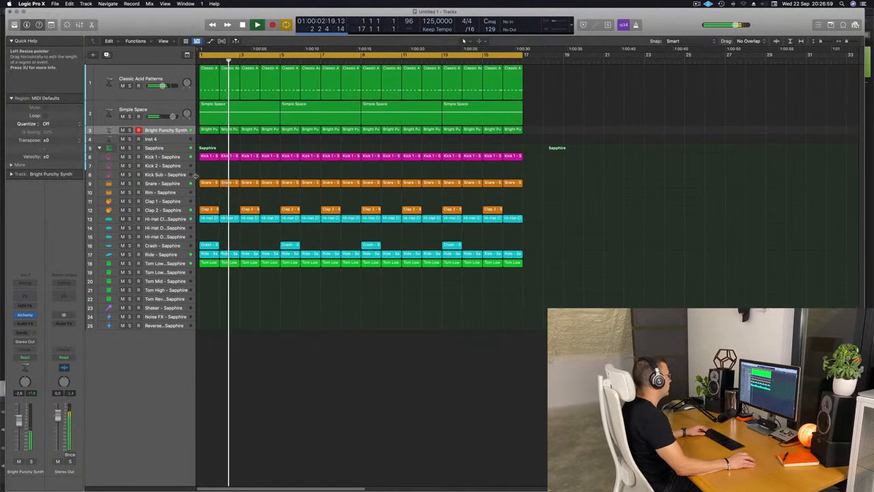
drag(208, 157, 208, 309)
double_click(208, 308)
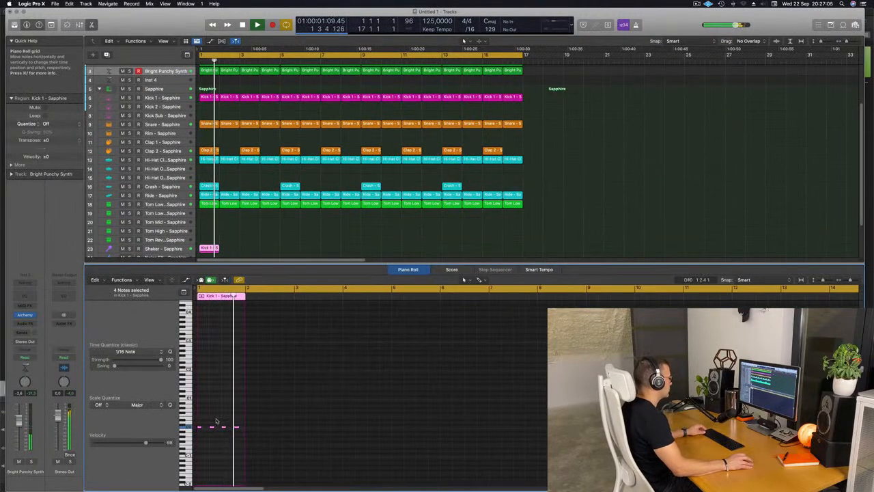
Transpose all four notes of the copied region on the Shaker track up three octaves
drag(195, 422, 245, 435)
key(z)
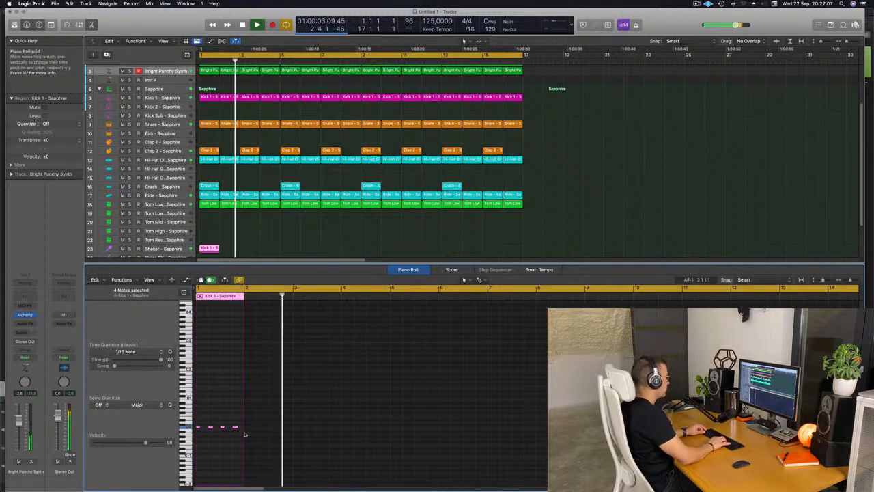
key(alt+shift+Up)
key(alt+shift+Up)
key(alt+shift+Up)
key(Return)
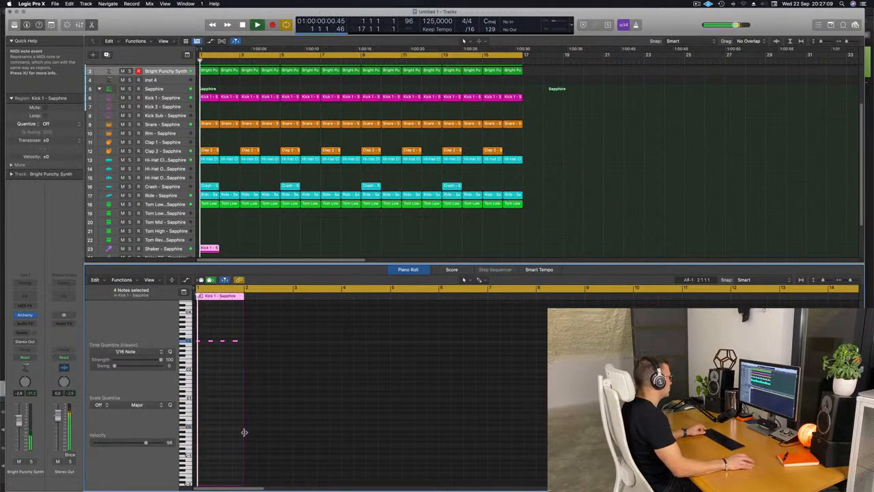
Shorten the four notes in the Shaker track's region and try shifting them one sixteenth later
scroll(207, 382, up, 4)
key(space)
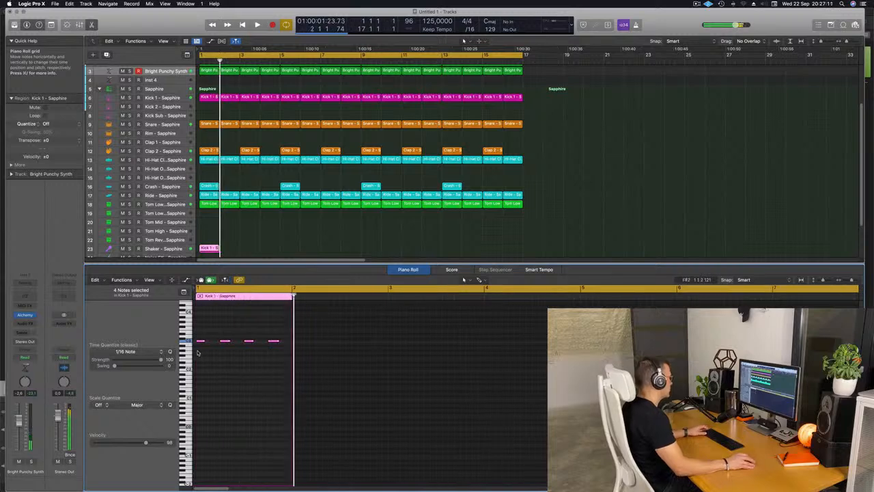
key(space)
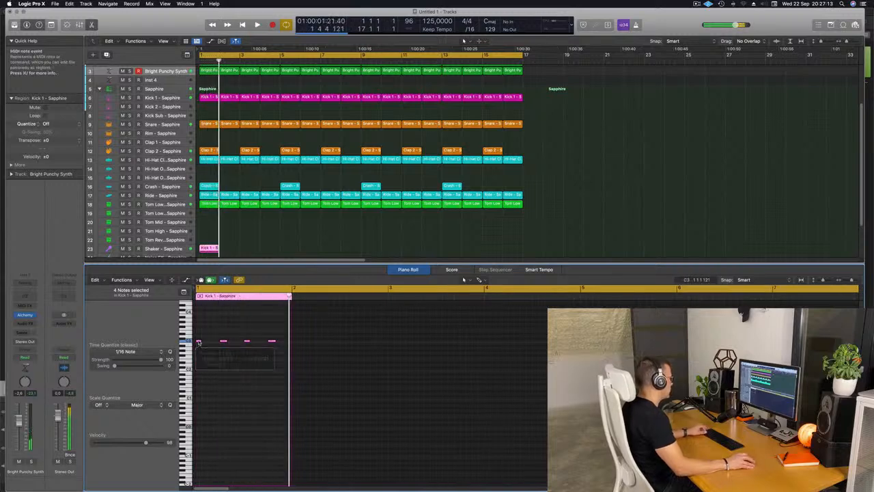
drag(198, 341, 204, 343)
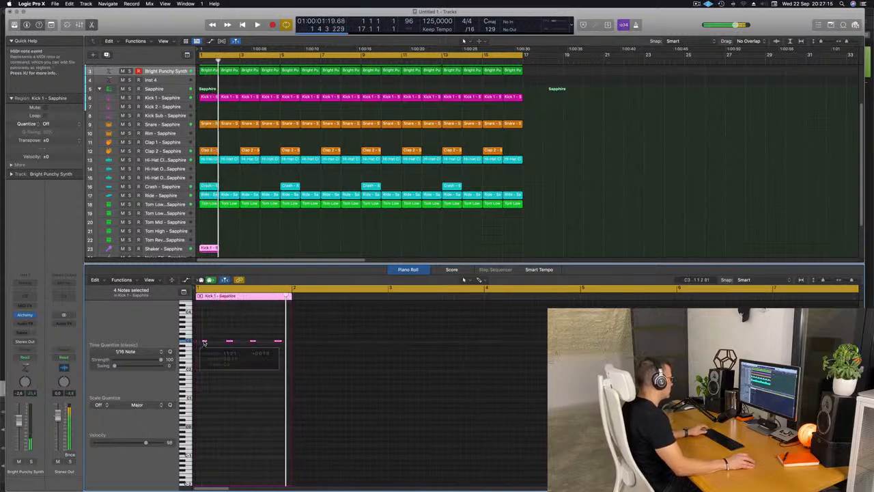
click(200, 342)
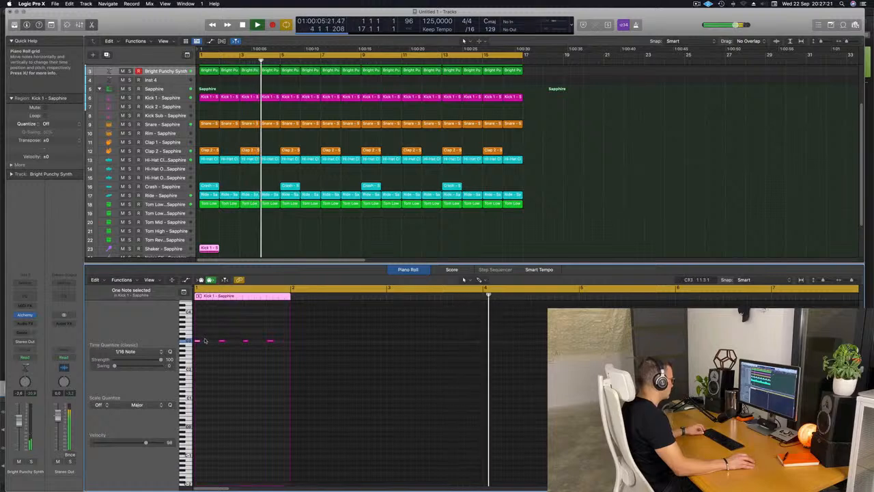
Copy the four notes onto further sixteenth positions in the bar to build a twelve-note shaker pattern
drag(195, 336, 279, 350)
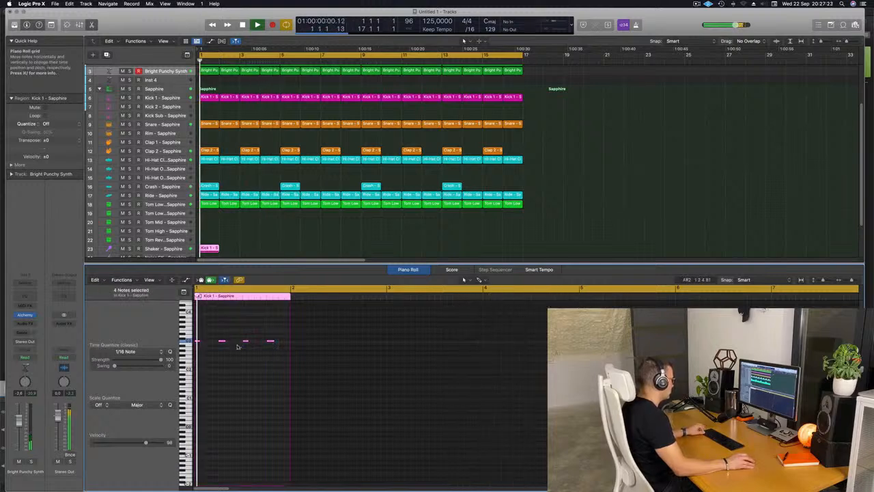
drag(198, 343, 213, 340)
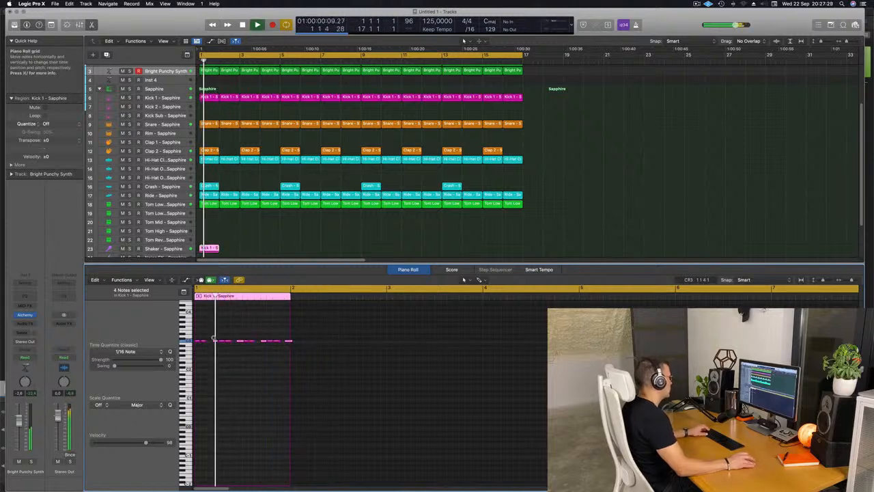
key(Return)
Try the Shaker track's twelve notes one octave lower at C2, and undo the transposition
click(174, 249)
key(Return)
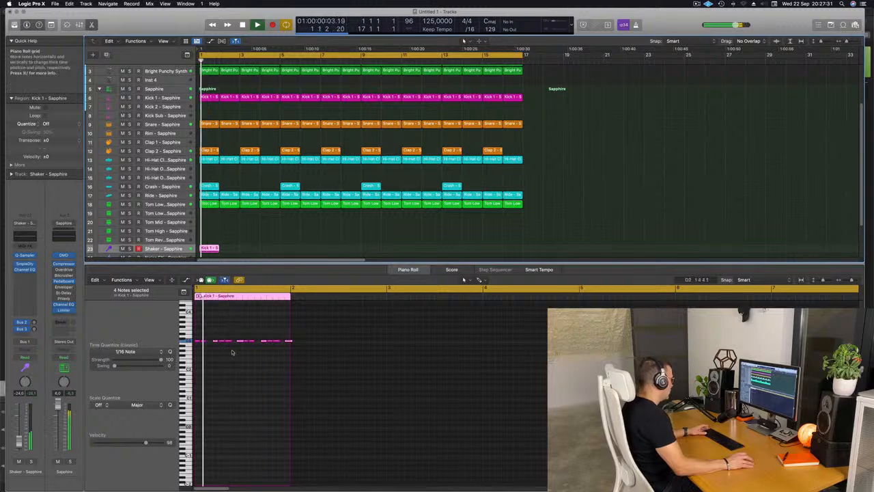
click(231, 372)
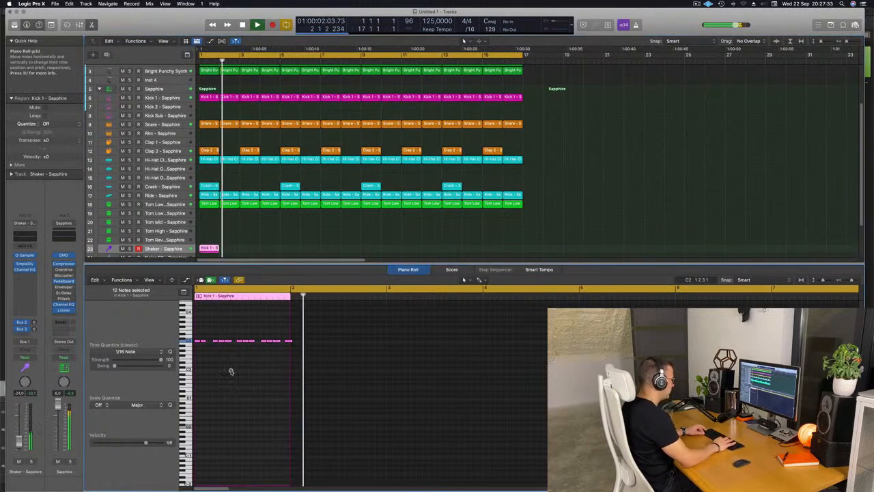
drag(231, 372, 231, 370)
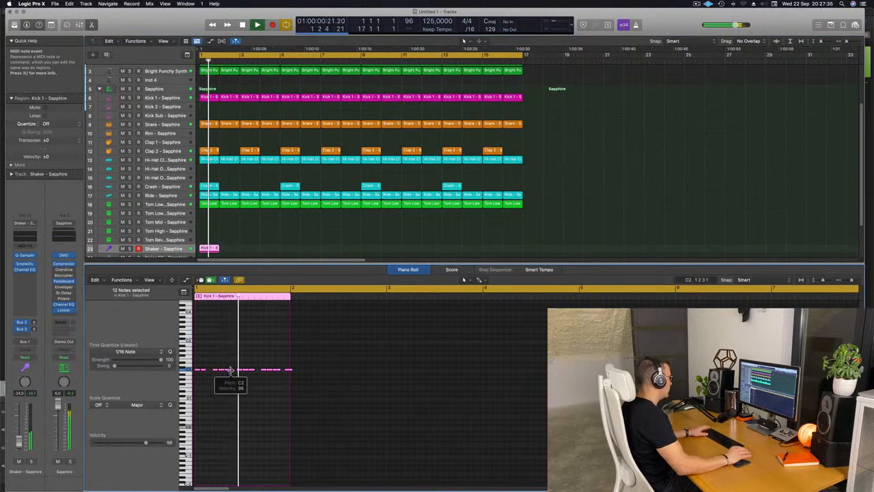
key(super+z)
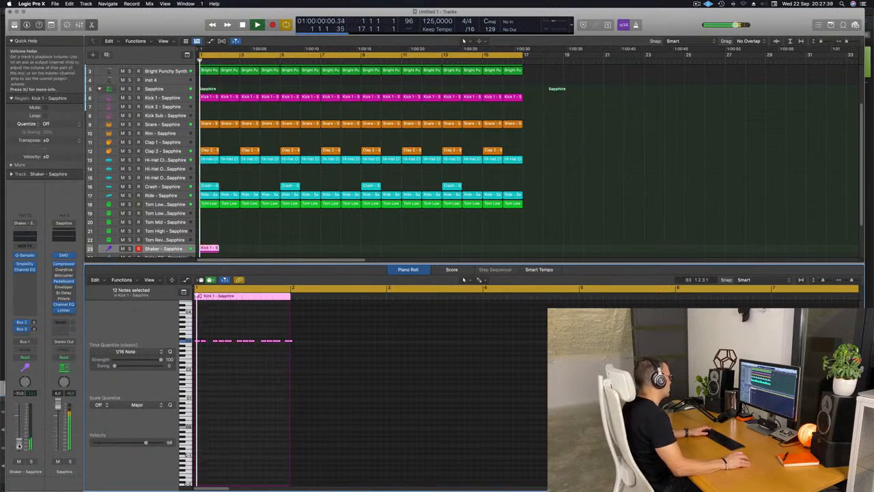
Repeat the one-bar shaker region along the Shaker track through bar 16
click(205, 250)
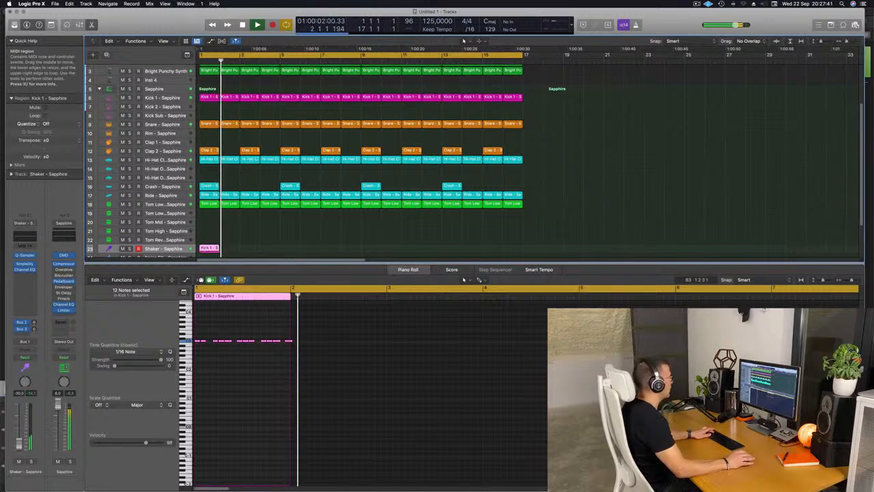
key(super+r)
key(super+r)
key(super+r)
key(super+r)
key(super+r)
key(super+r)
key(super+r)
key(super+r)
key(super+r)
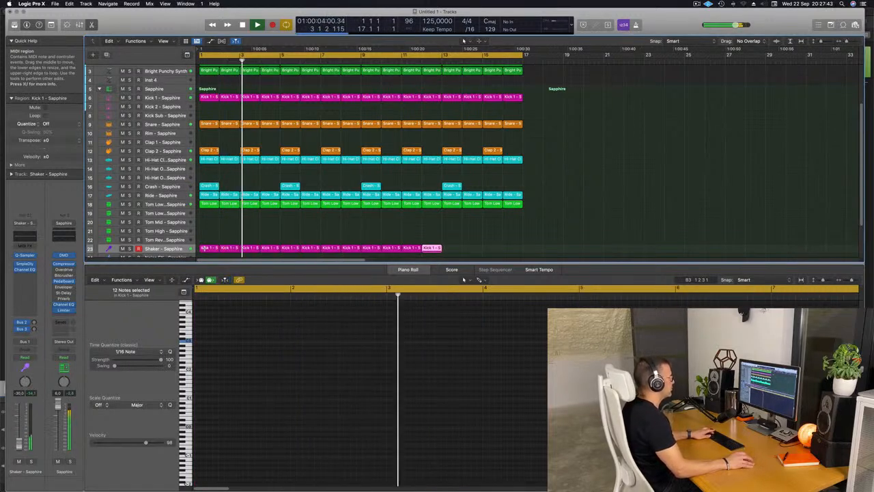
key(super+r)
key(super+r)
key(super+r)
key(super+r)
click(223, 236)
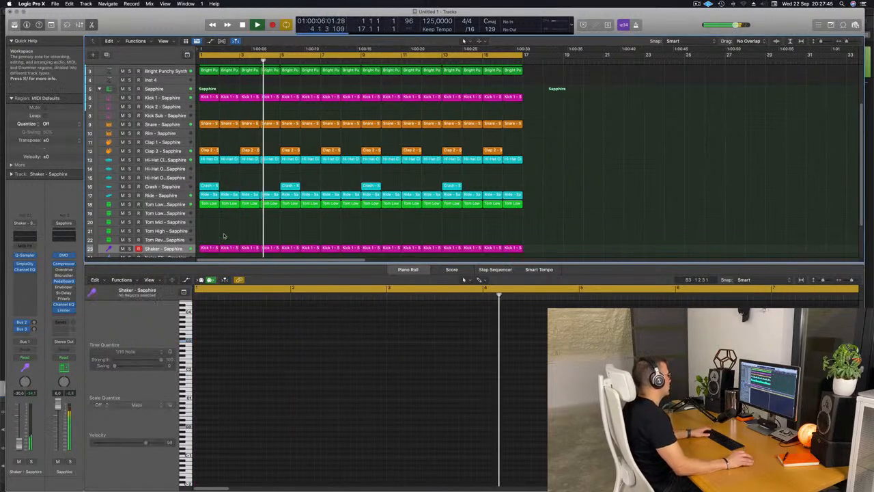
Copy the first Tom Low 1 region to bar 1 of the Tom Mid track and transpose its note up two octaves
click(209, 204)
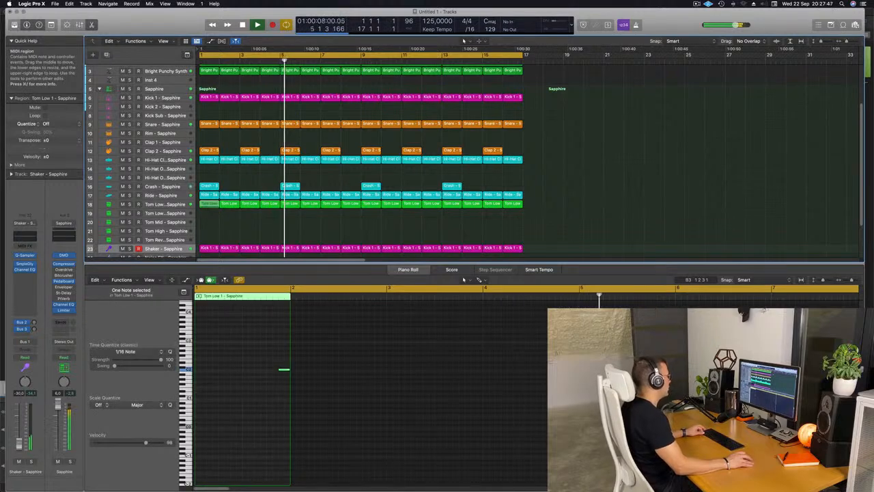
drag(208, 204, 208, 222)
key(Return)
drag(264, 347, 328, 410)
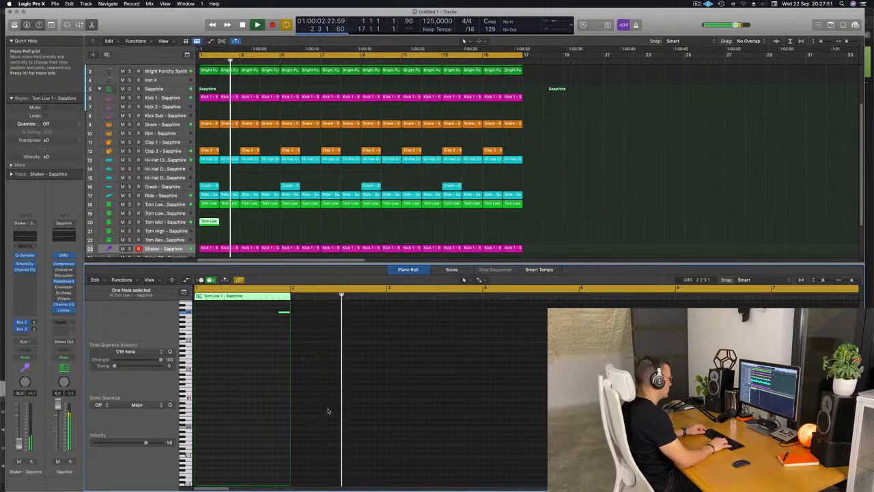
key(alt+Up)
key(alt+Up)
Move the copied tom note earlier to the last sixteenth of beat 2 and shorten it to one sixteenth
key(alt+Left)
key(alt+Left)
key(alt+Left)
key(alt+Left)
key(alt+Left)
key(alt+Left)
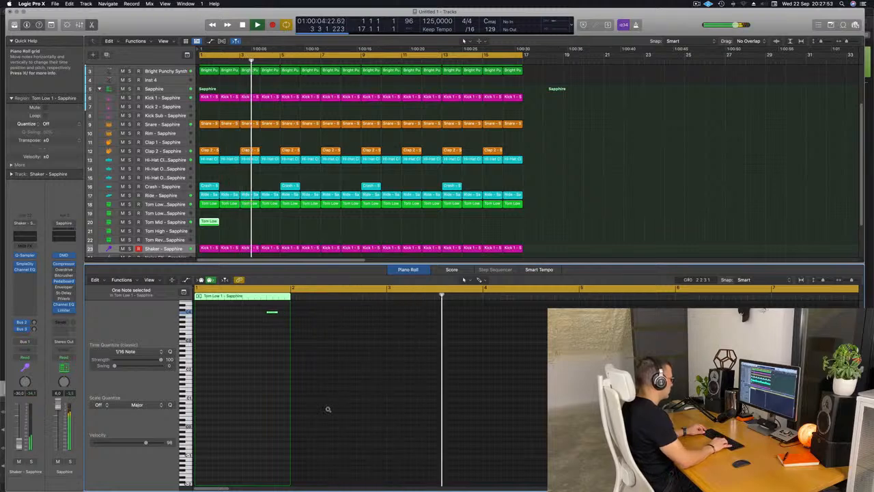
key(space)
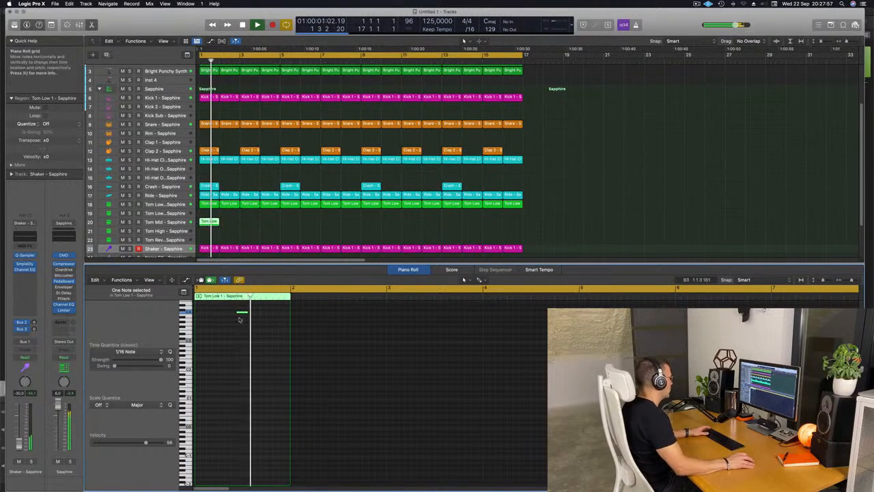
drag(247, 312, 240, 312)
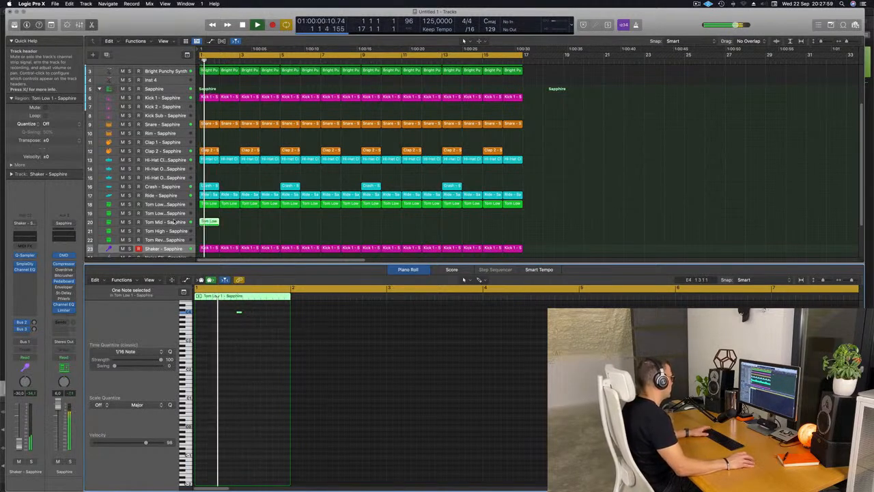
Repeat the one-bar region on the Tom Mid track through bar 16
click(164, 223)
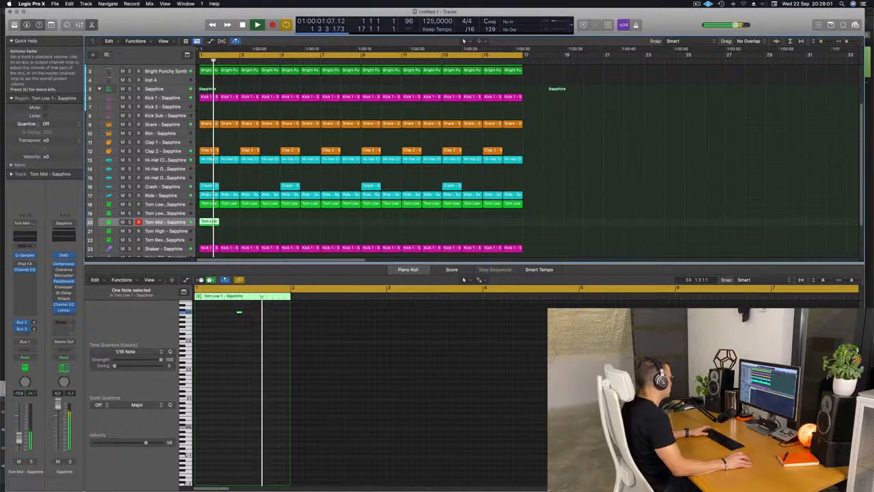
drag(234, 219, 202, 226)
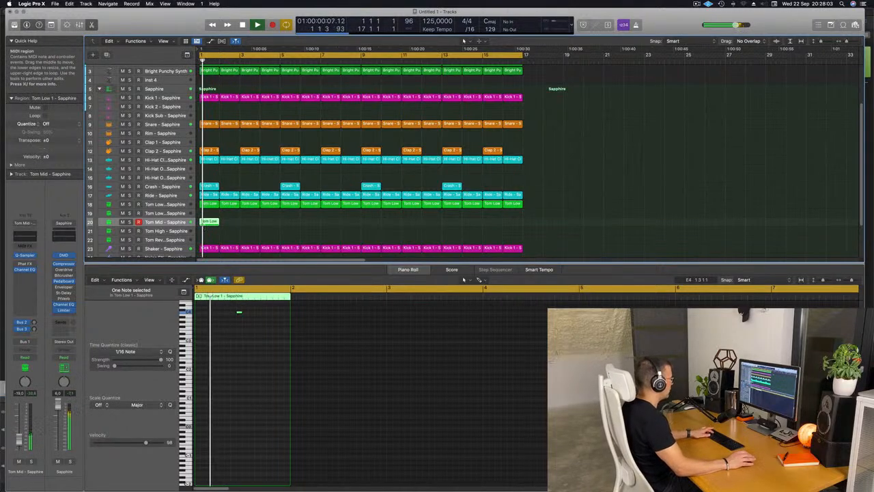
key(super+r)
key(super+r)
key(super+r)
key(super+r)
key(super+r)
key(super+r)
key(super+r)
key(super+r)
key(super+r)
key(super+r)
key(super+r)
key(super+r)
key(super+r)
key(super+r)
key(super+r)
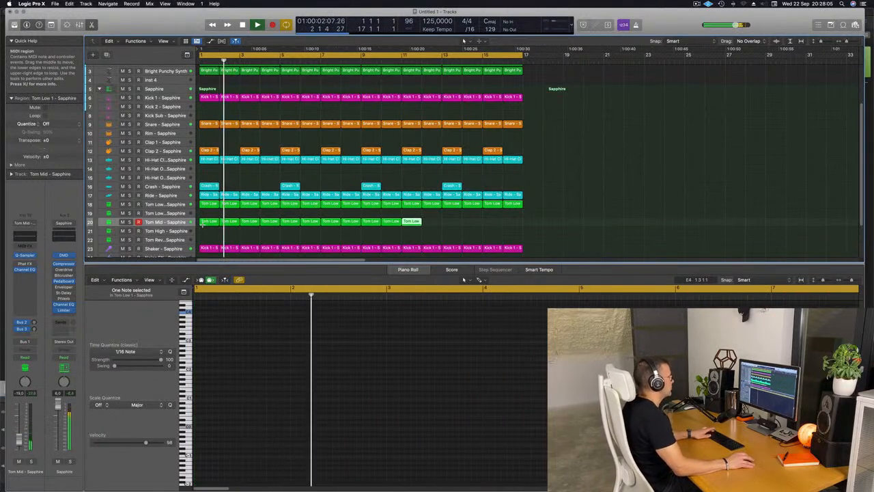
Lower the Tom Mid track's volume to -24.0 dB and deselect its regions
click(176, 220)
drag(19, 439, 19, 441)
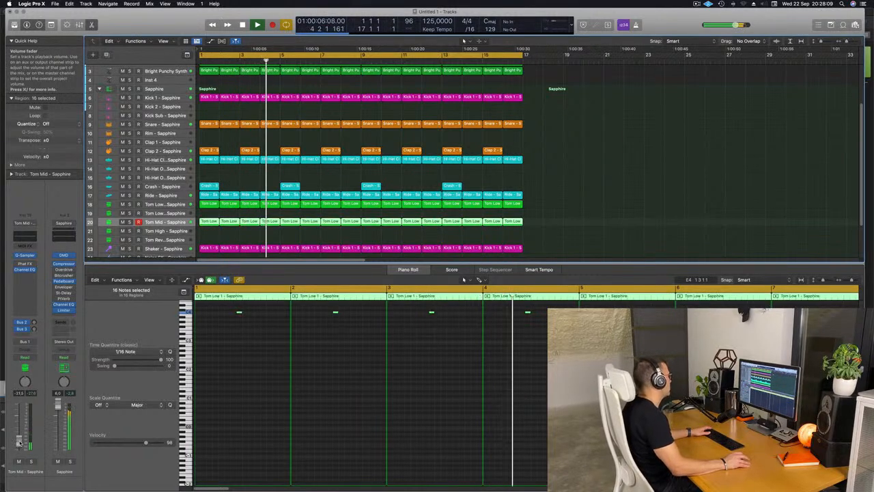
click(577, 158)
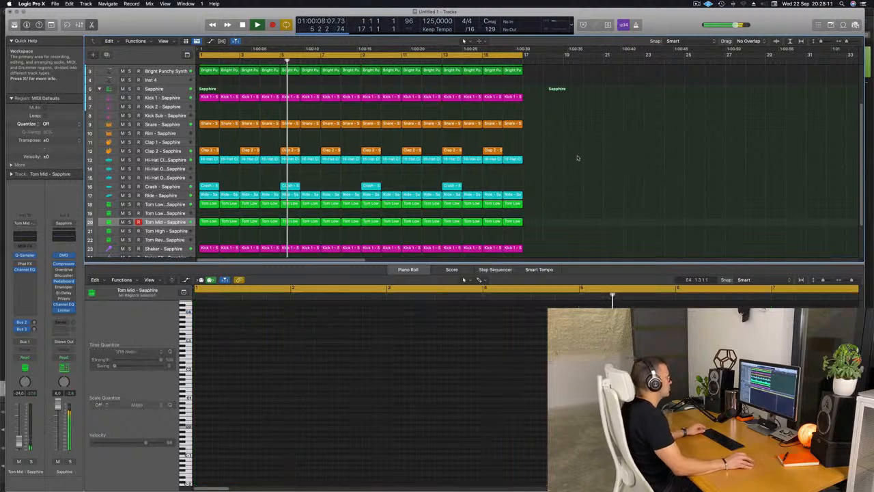
Close the Piano Roll and repeat all regions of the 16-bar arrangement once to fill bars 17 through 32
scroll(422, 170, down, 2)
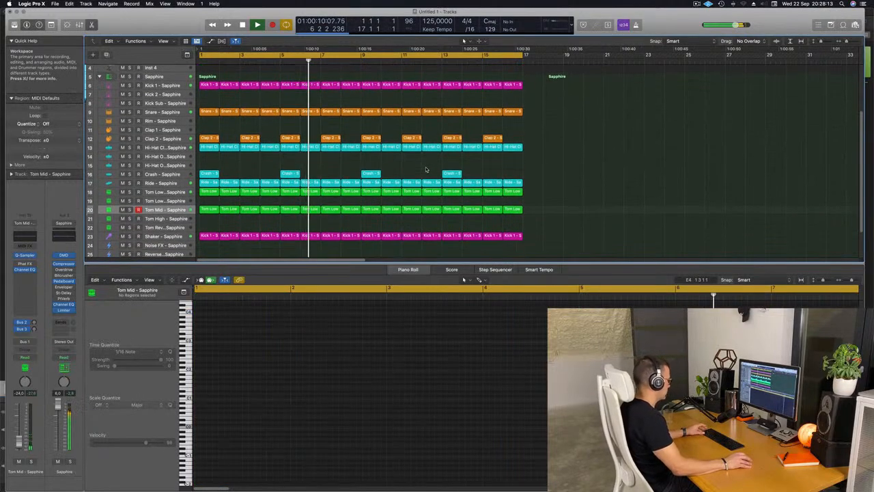
key(x)
key(x)
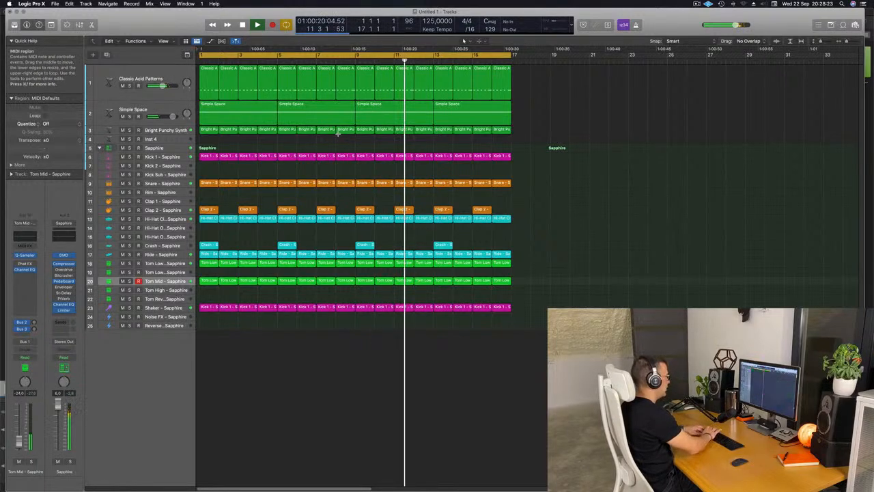
key(super+a)
key(super+r)
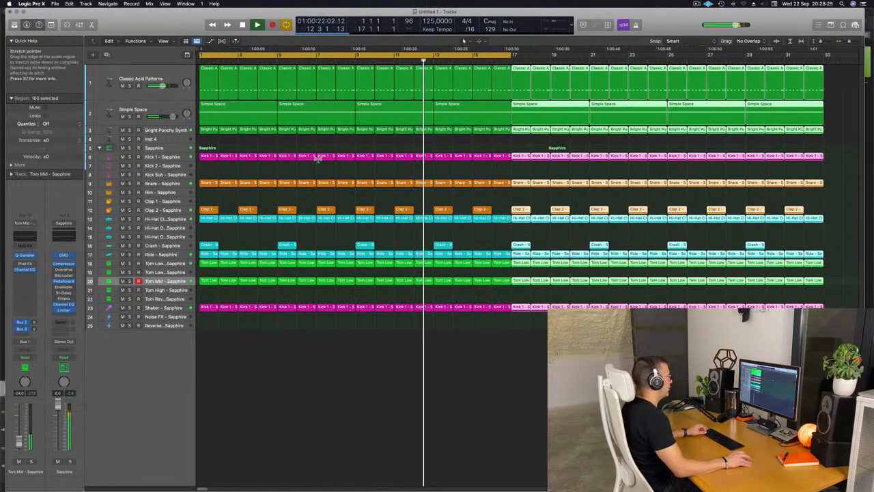
scroll(318, 157, down, 5)
scroll(355, 140, up, 2)
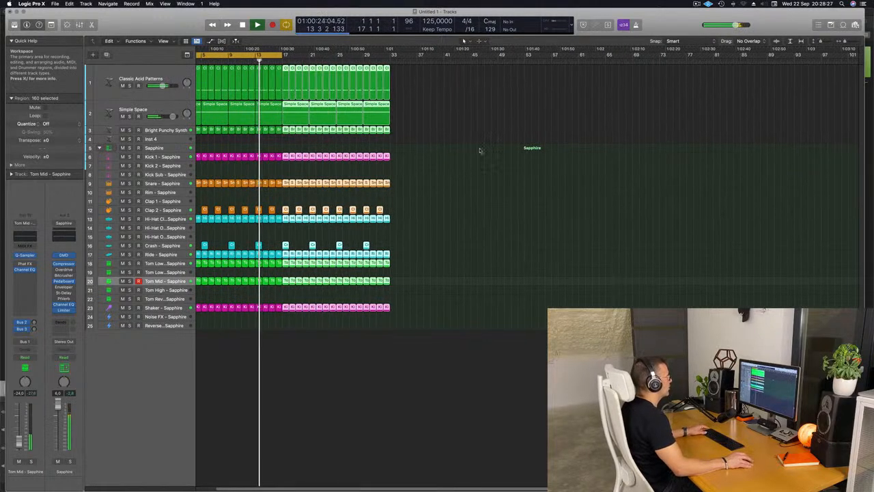
scroll(491, 134, up, 2)
click(508, 122)
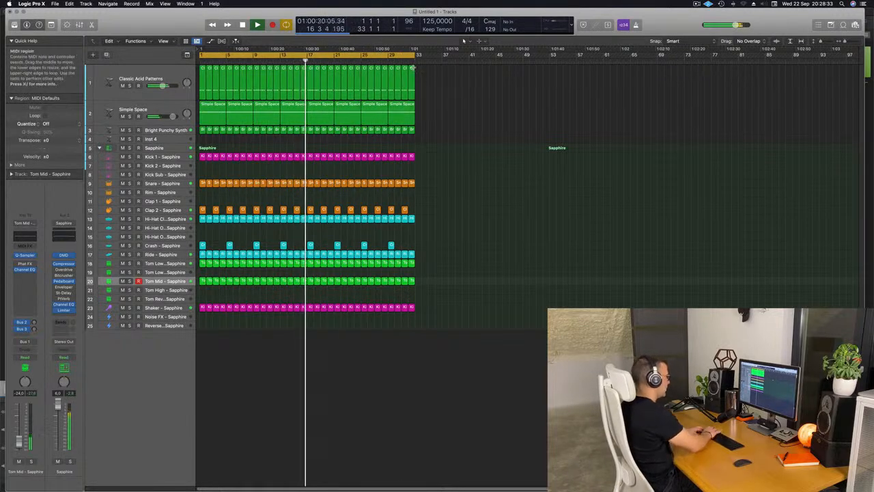
Repeat the whole 32-bar arrangement once to fill bars 33 through 64
key(super+a)
key(super+r)
scroll(414, 67, left, 2)
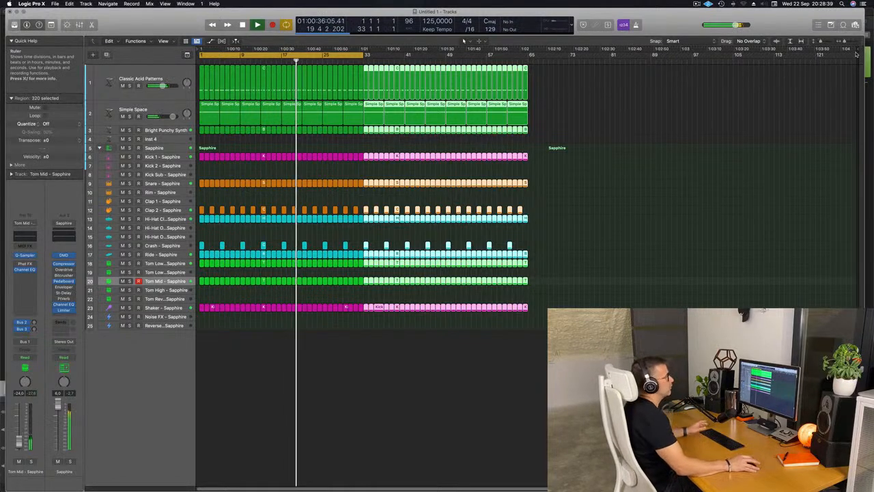
Move the project end marker to bar 66 and extend the cycle range to bar 65
click(853, 51)
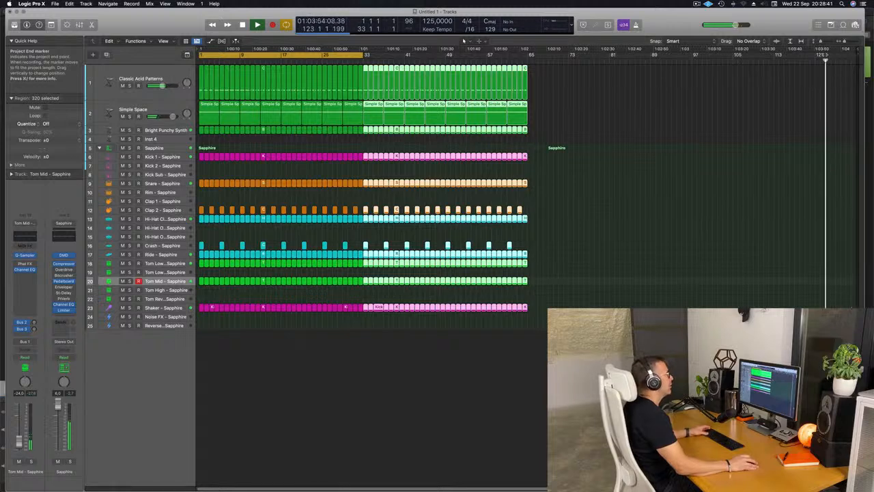
key(space)
key(space)
key(space)
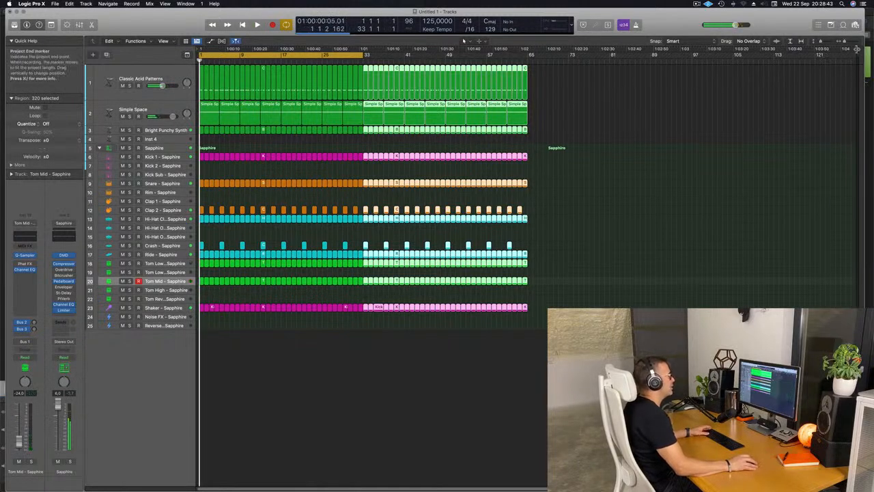
mouse_move(856, 49)
mouse_down()
mouse_move(585, 87)
mouse_move(560, 99)
mouse_move(530, 95)
mouse_up()
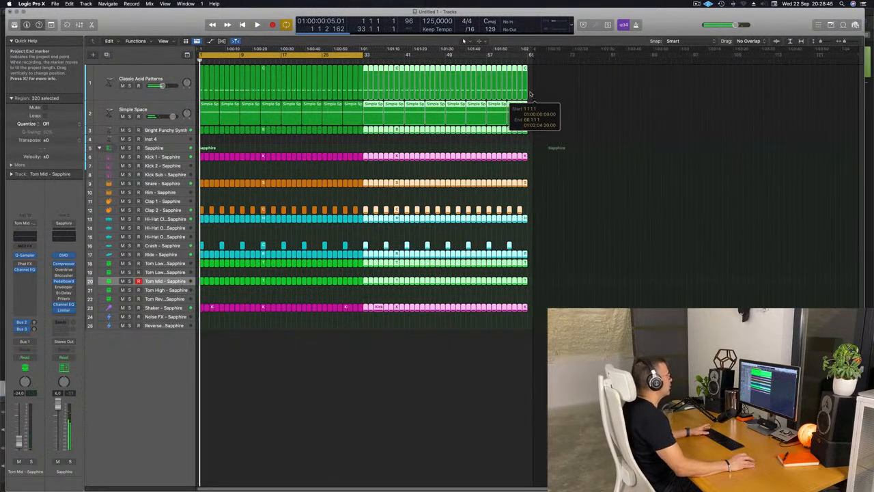
key(space)
drag(364, 54, 528, 65)
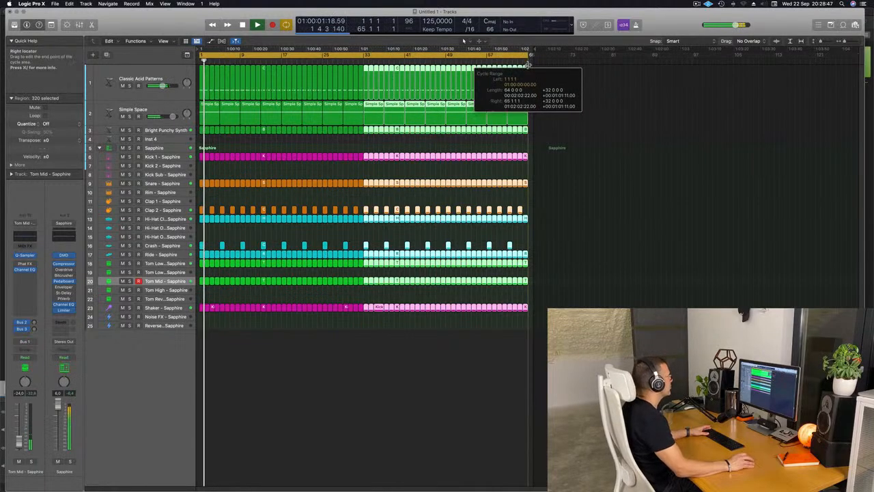
Duplicate the Classic Acid Patterns track with its settings and copy the first region to bar 1 of the new track
click(165, 77)
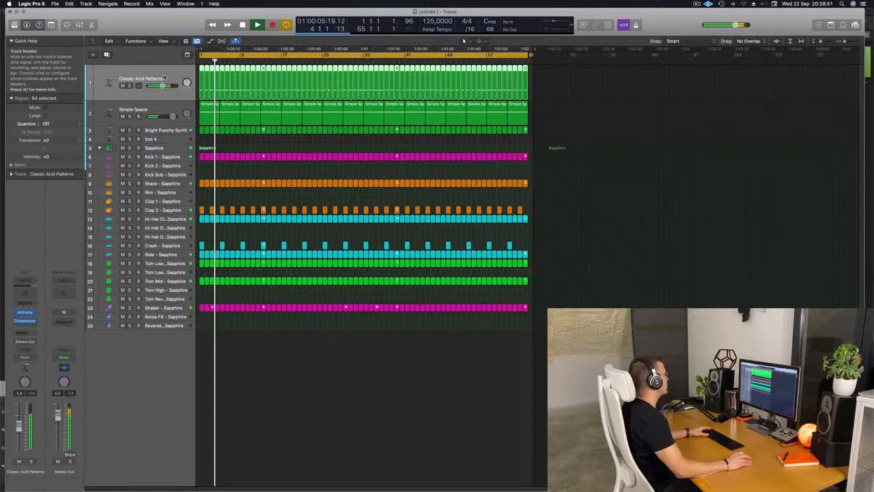
click(106, 55)
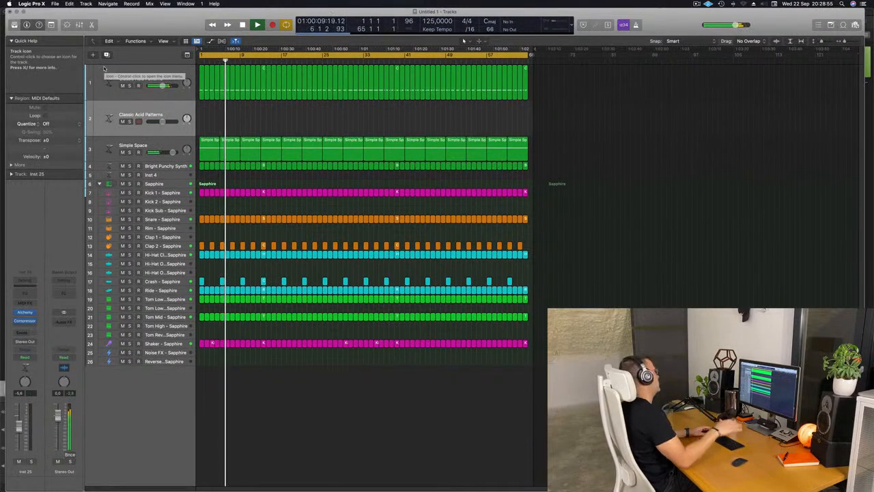
drag(202, 97, 201, 109)
In the copied region, keep only the last note, moved up an octave to beat 3 and lengthened to a quarter note
double_click(202, 108)
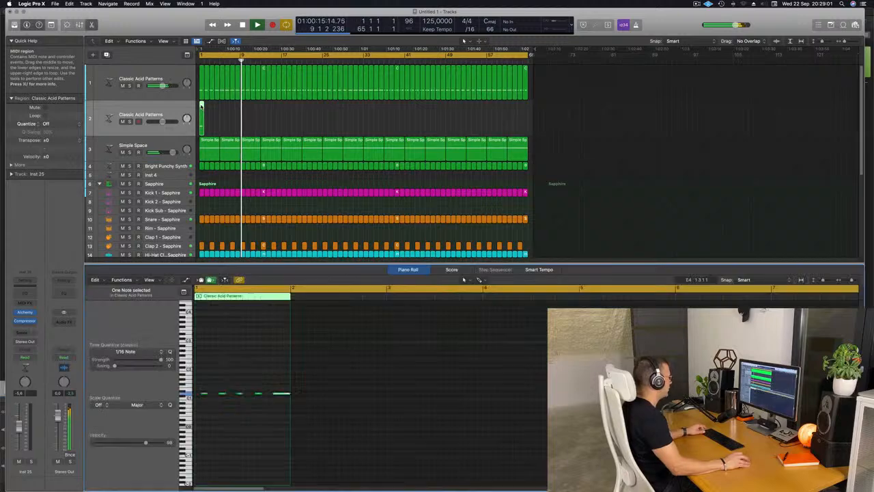
scroll(237, 423, left, 1)
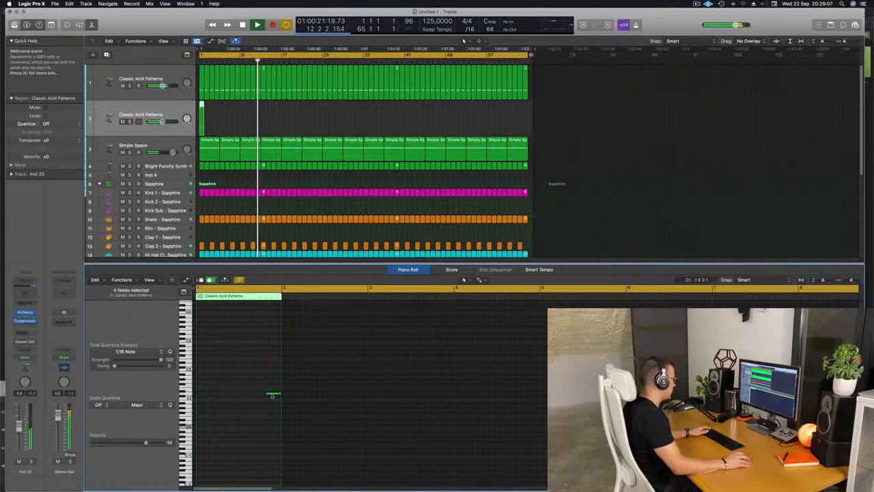
drag(269, 394, 247, 395)
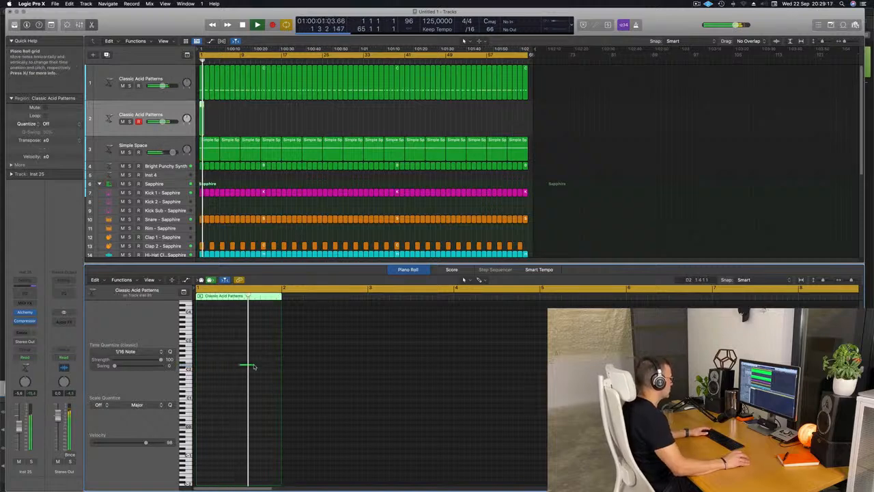
drag(253, 363, 261, 365)
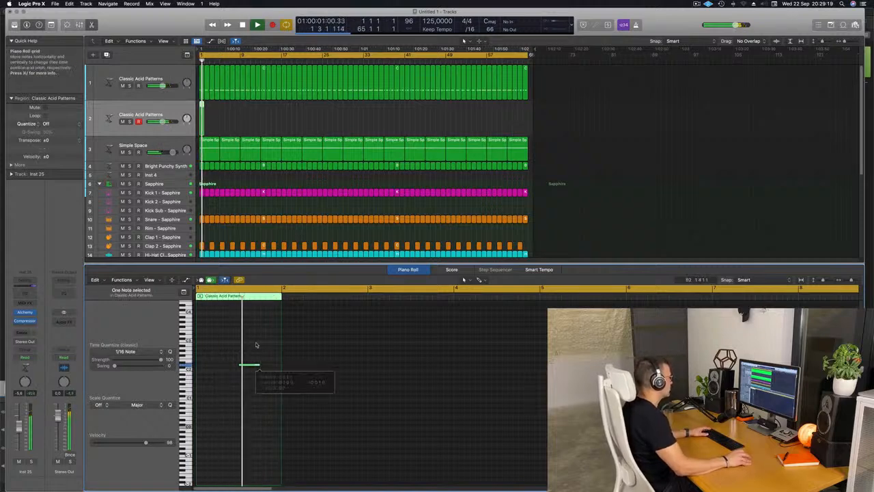
Repeat the edited one-bar region on the second Classic Acid Patterns track until the copies fill the first 16 bars
drag(228, 119, 199, 126)
key(space)
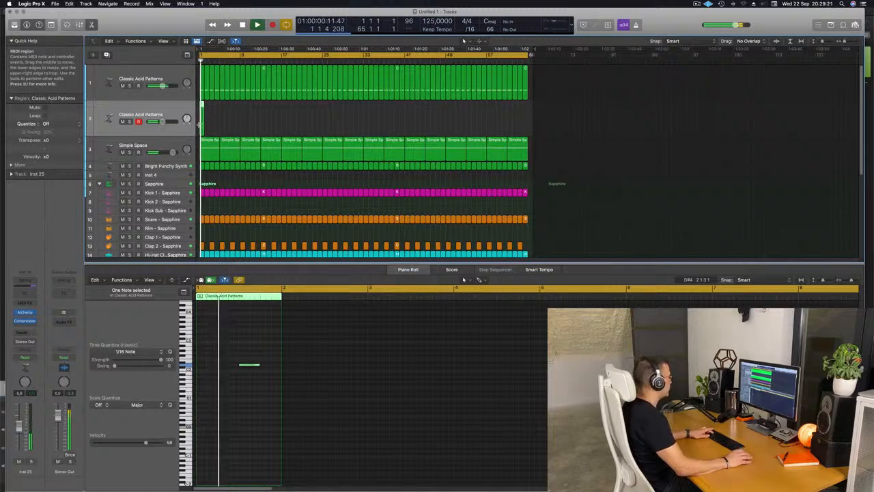
key(super+r)
key(super+r)
key(super+r)
key(super+r)
key(super+r)
key(super+r)
key(super+r)
key(super+r)
key(super+r)
key(super+r)
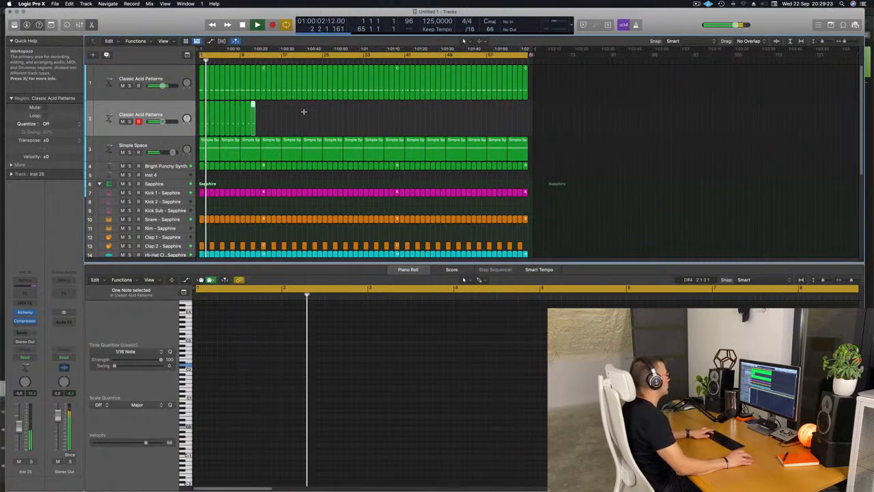
Select all 16 regions on the second Classic Acid Patterns track and repeat the block three times to fill 64 bars
click(193, 127)
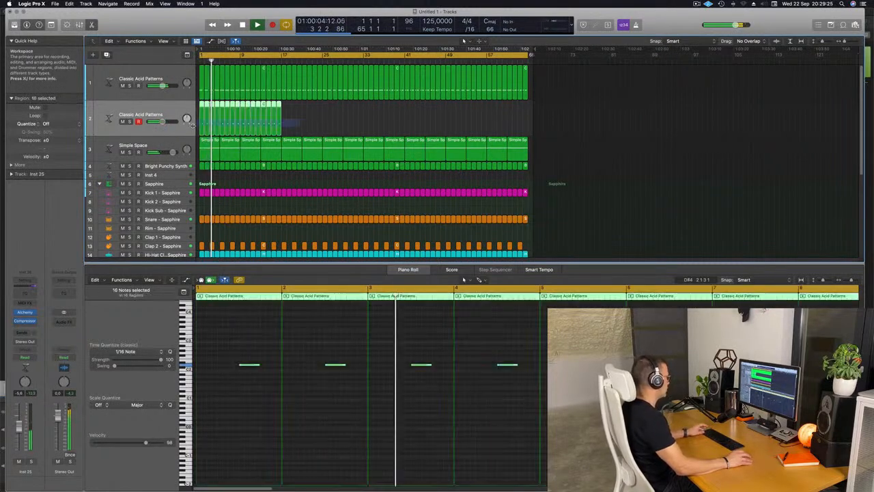
key(super+r)
key(super+r)
key(super+r)
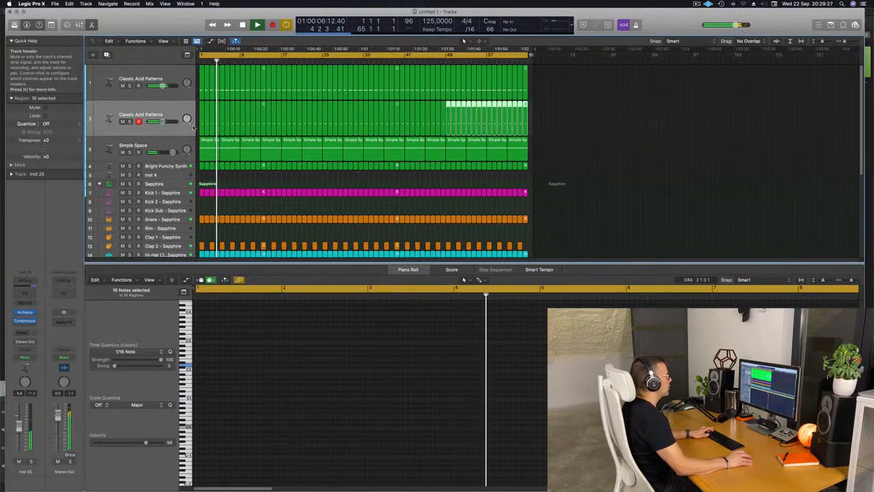
In the second track's Alchemy arpeggiator, change the pattern to 3 and raise the track volume to about -4.2 dB
click(170, 115)
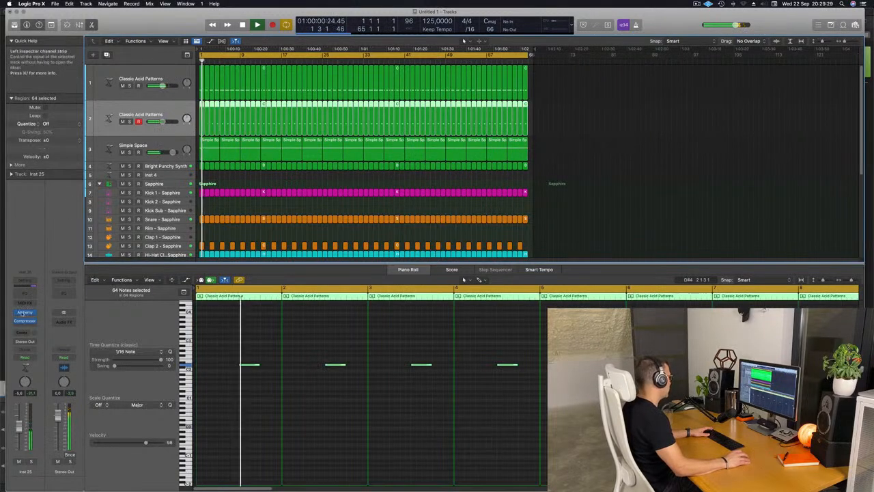
click(25, 313)
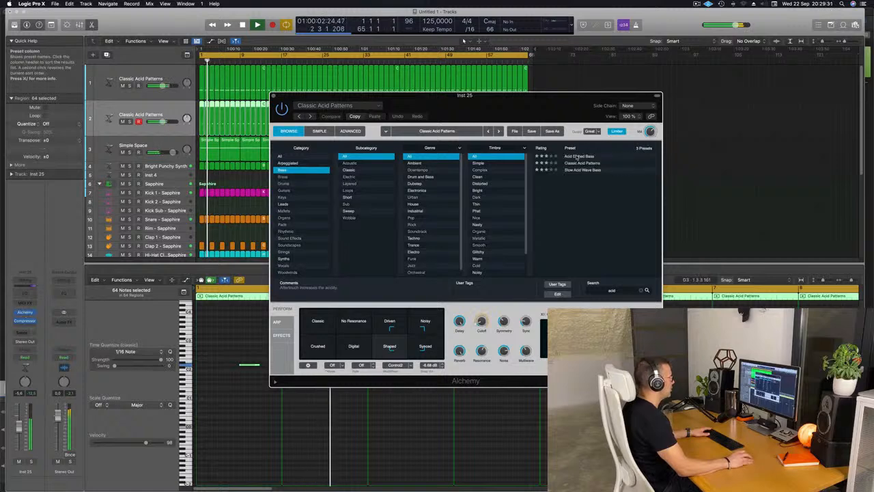
key(space)
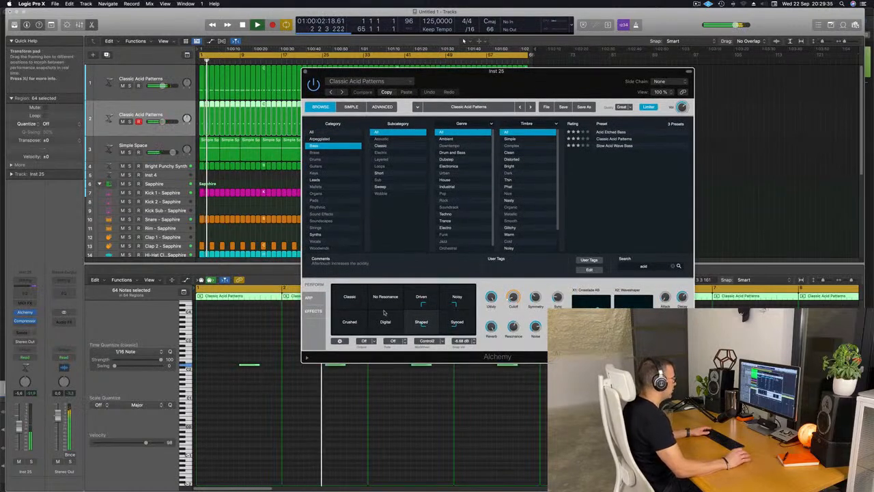
click(315, 300)
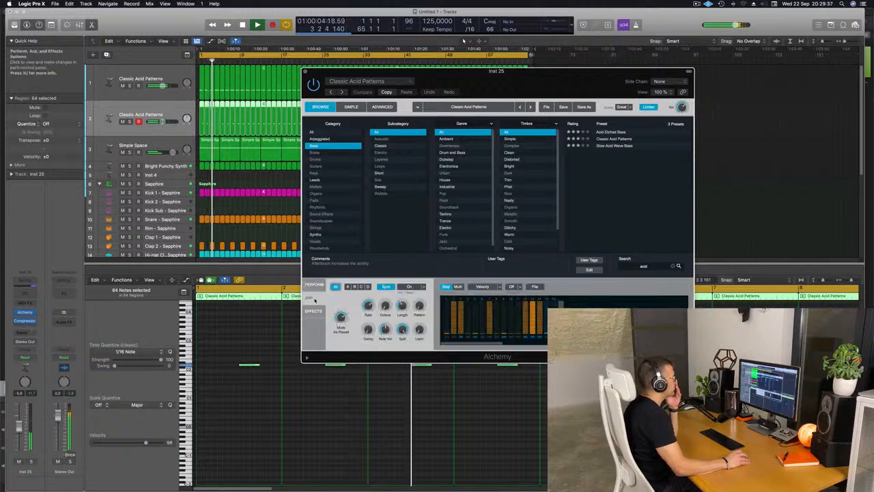
mouse_move(368, 306)
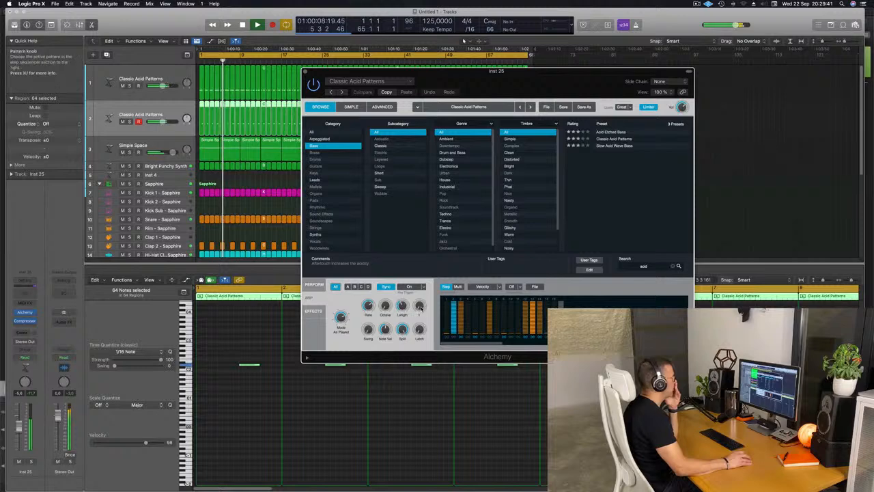
drag(422, 306, 421, 304)
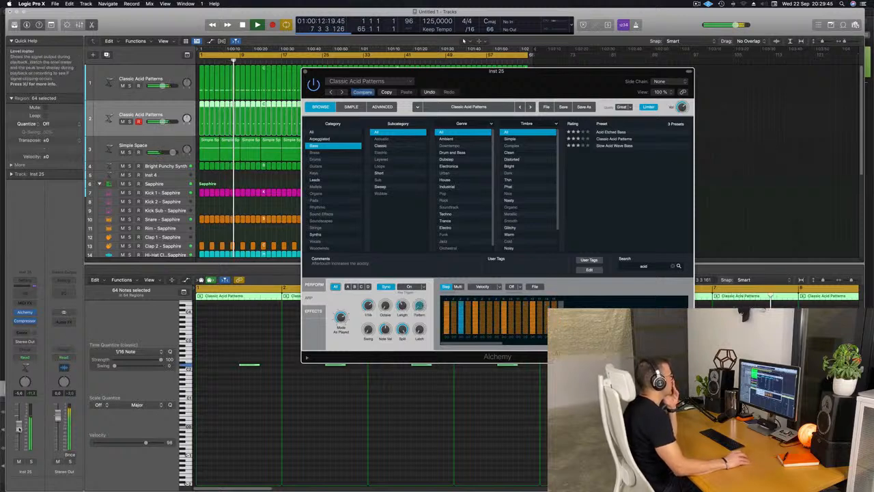
drag(19, 429, 19, 424)
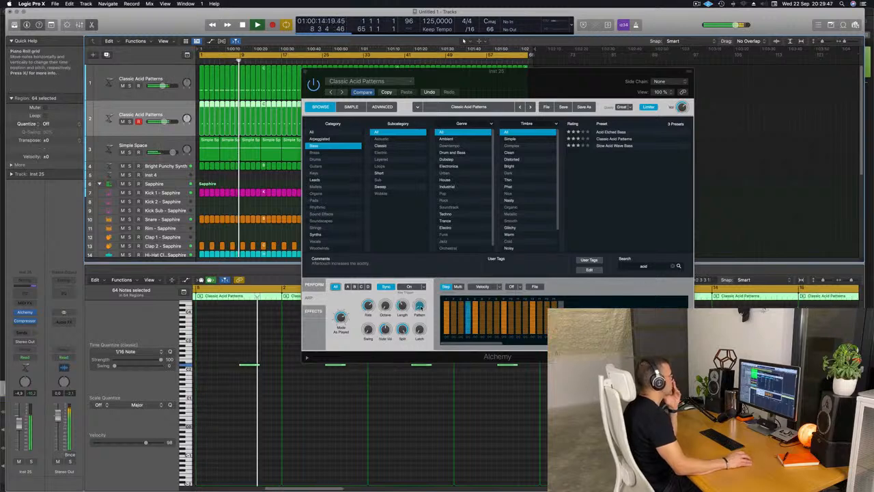
drag(419, 306, 419, 304)
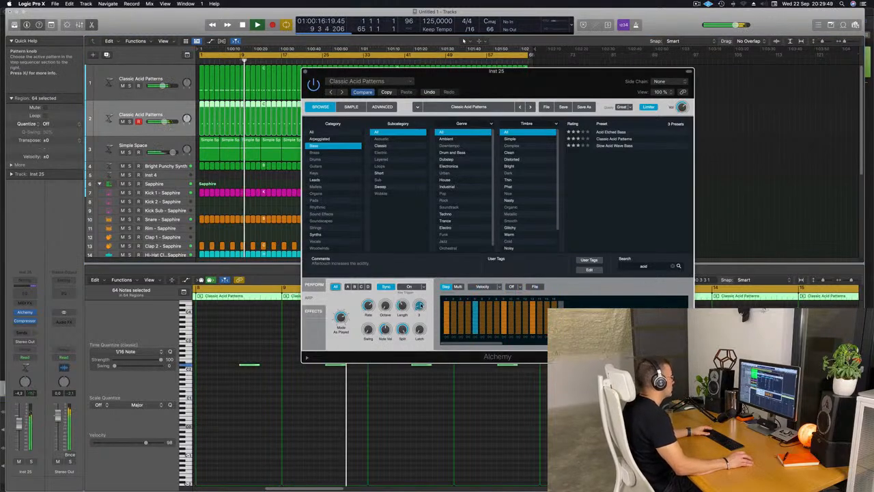
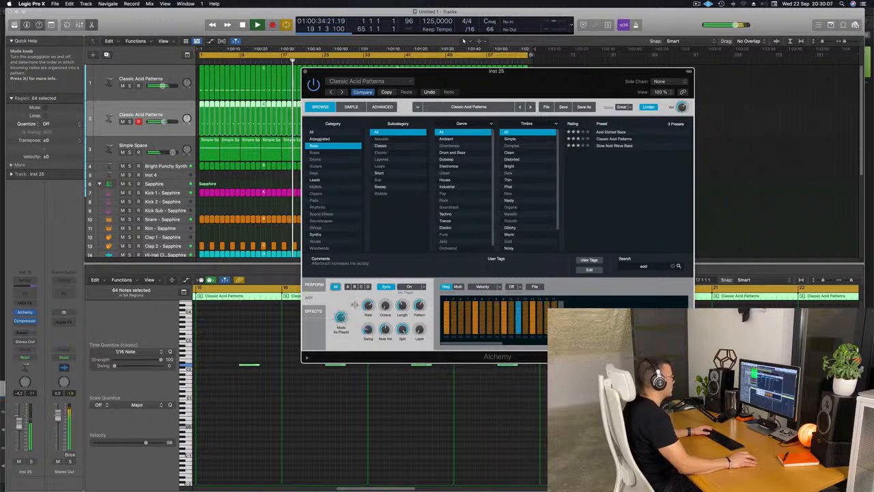
Show Alchemy's performance controls and lower the volume of the second Classic Acid Patterns track
drag(590, 86, 622, 36)
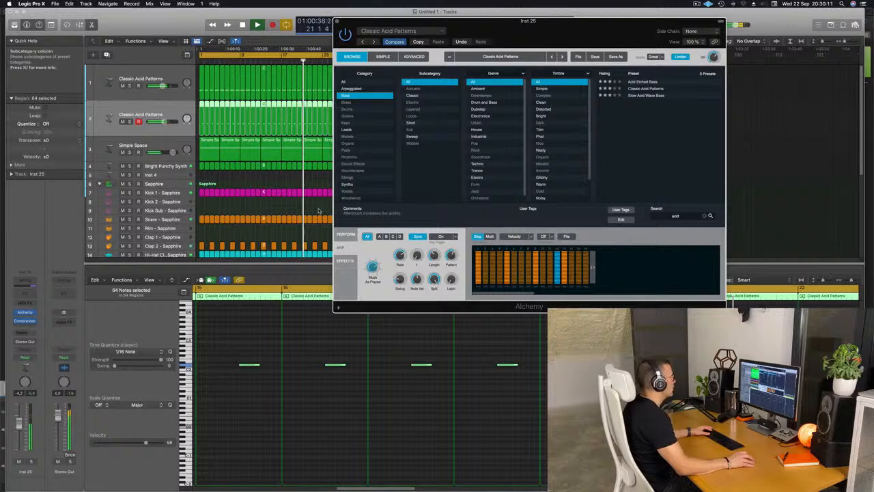
click(346, 234)
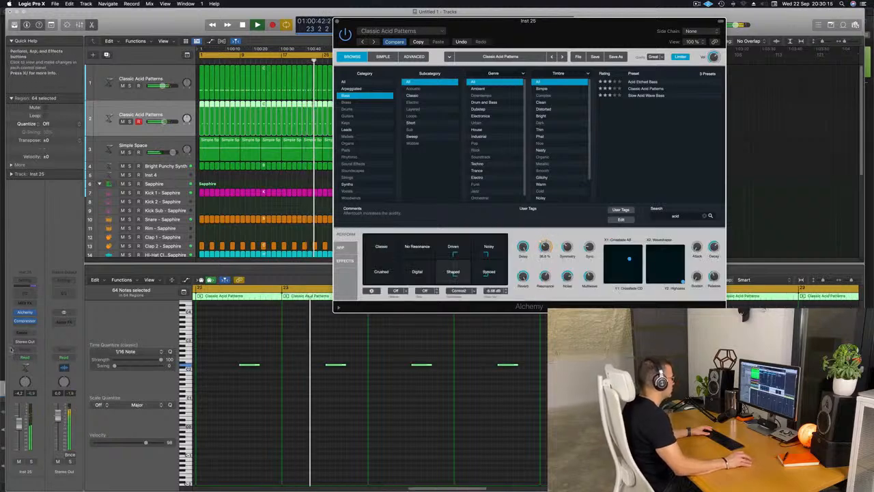
drag(19, 424, 19, 433)
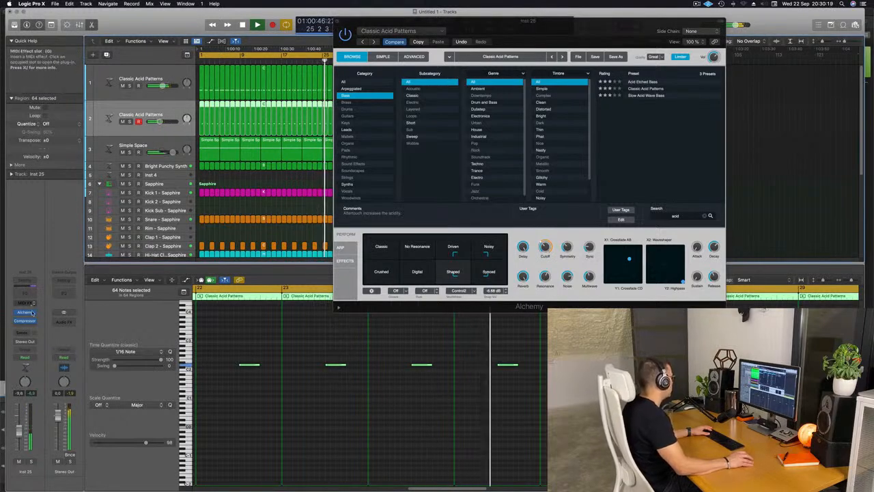
Add a Bus 4 send to the second Classic Acid Patterns track and insert a SilverVerb reverb on the resulting aux channel
click(23, 332)
mouse_move(41, 342)
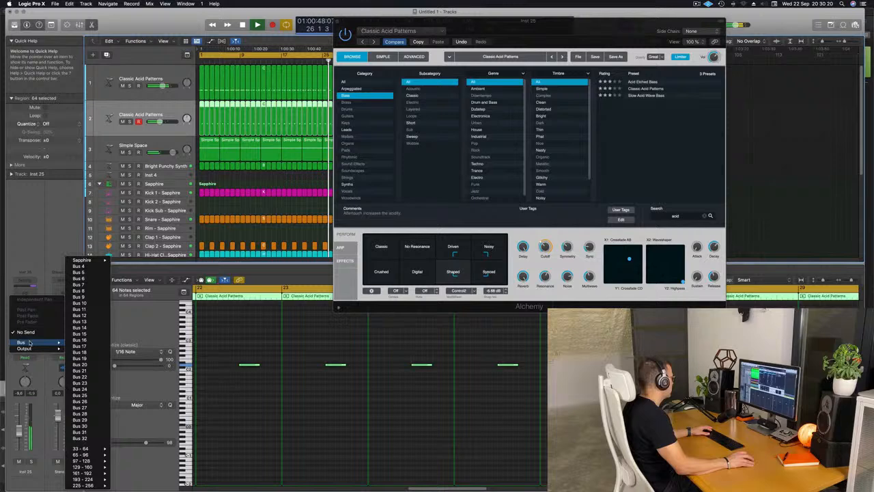
click(85, 266)
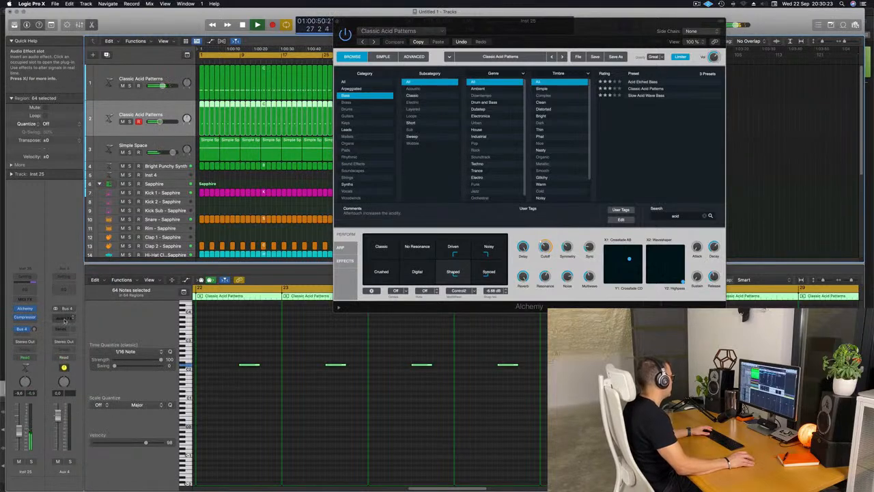
click(65, 318)
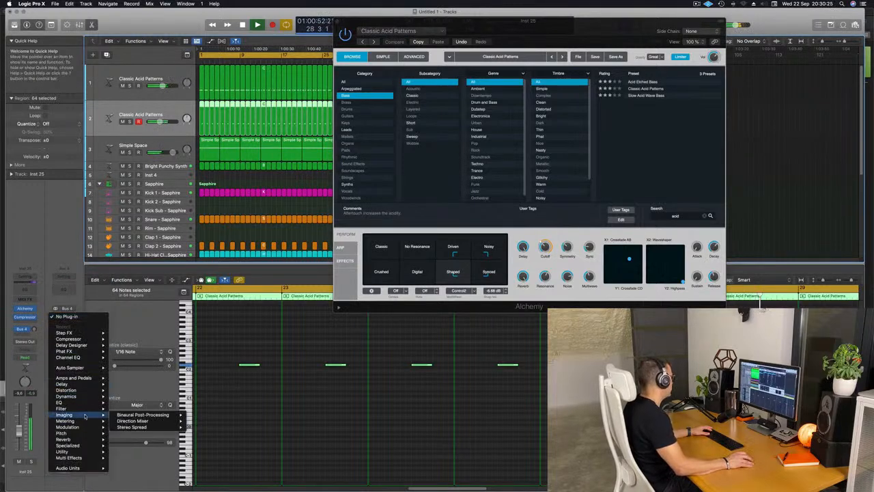
mouse_move(86, 440)
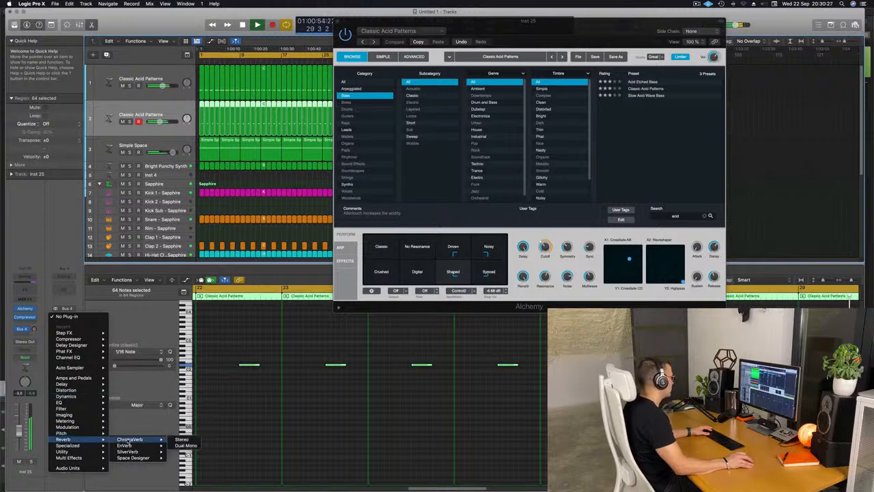
mouse_move(127, 451)
click(180, 451)
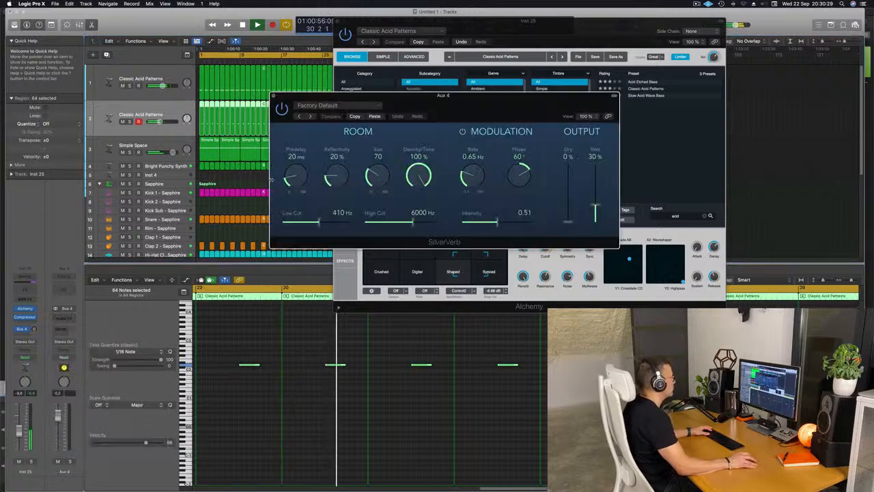
Load the grandiose preset in SilverVerb and set its wet output to 100%
click(358, 105)
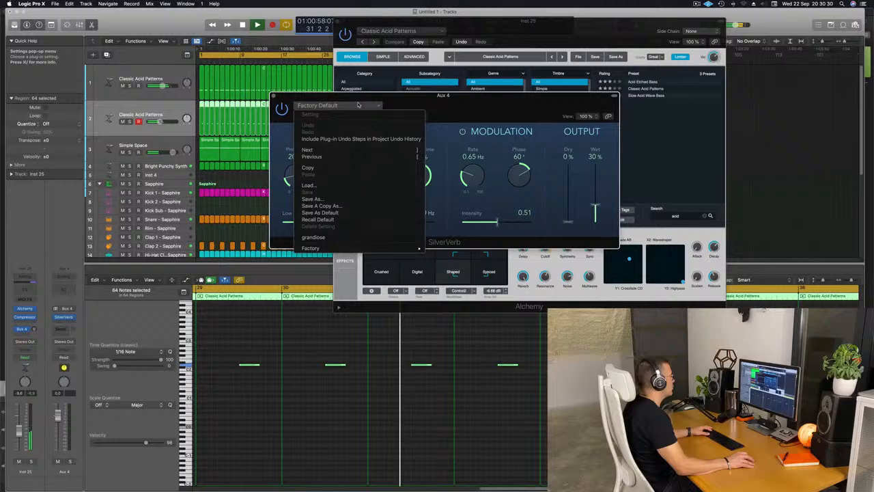
click(313, 237)
drag(596, 146, 595, 141)
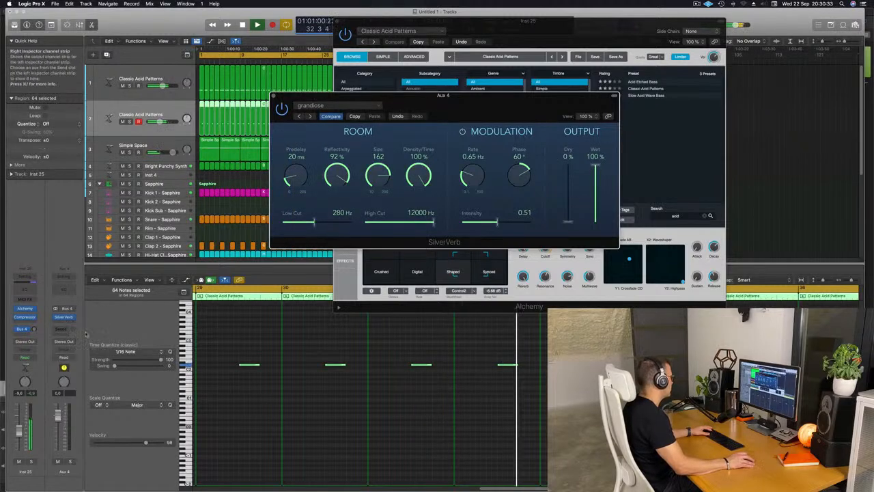
Set the second track's Bus 4 send level to about -10.6 dB, closing SilverVerb and moving the Alchemy window clear of the arrangement
drag(32, 332, 32, 329)
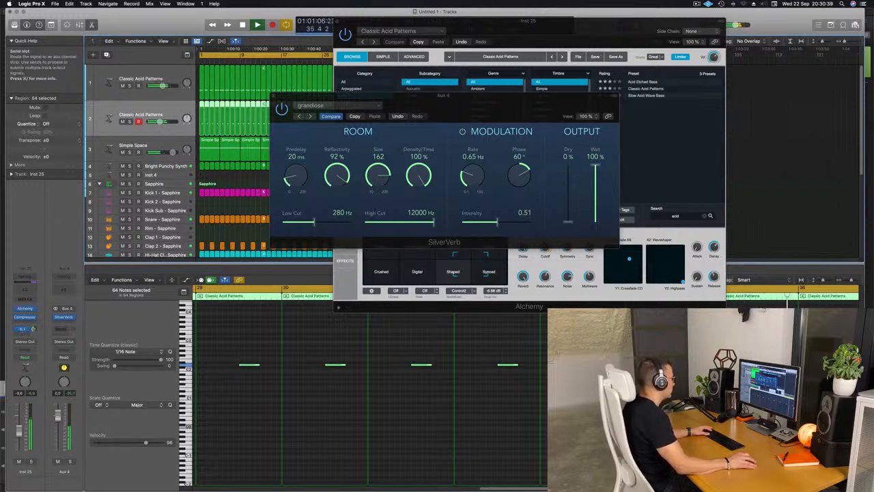
click(273, 96)
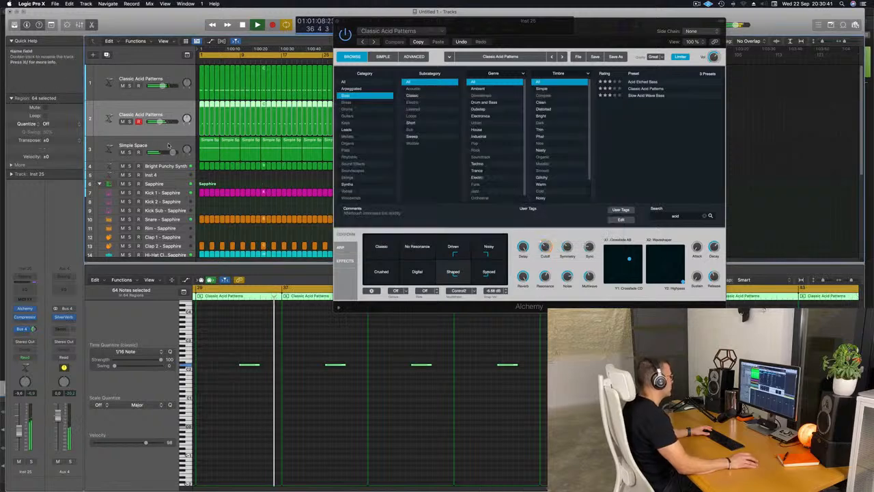
drag(374, 42, 566, 69)
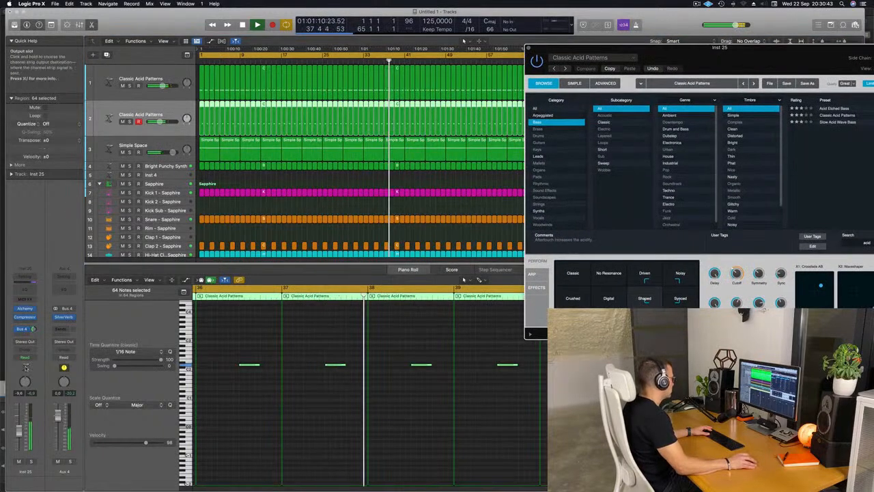
click(33, 329)
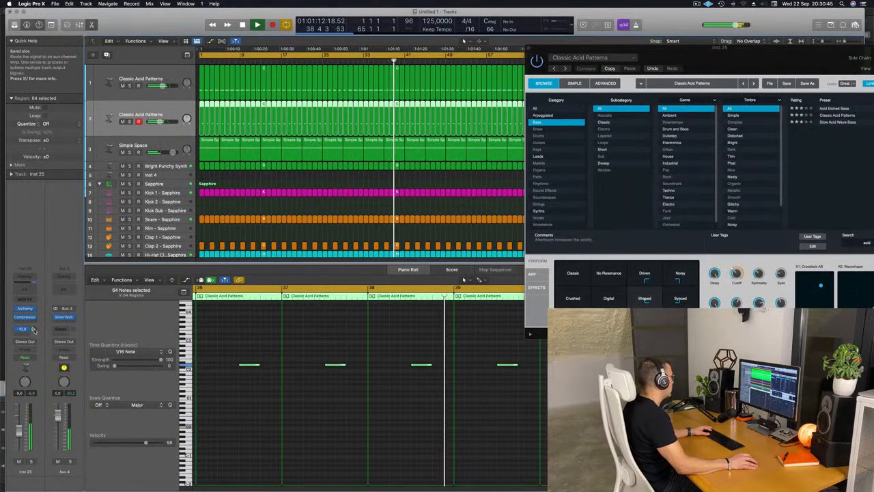
Insert a stereo Compressor after SilverVerb on Aux 4 and set its side chain source to Inst 5
click(68, 328)
mouse_move(91, 350)
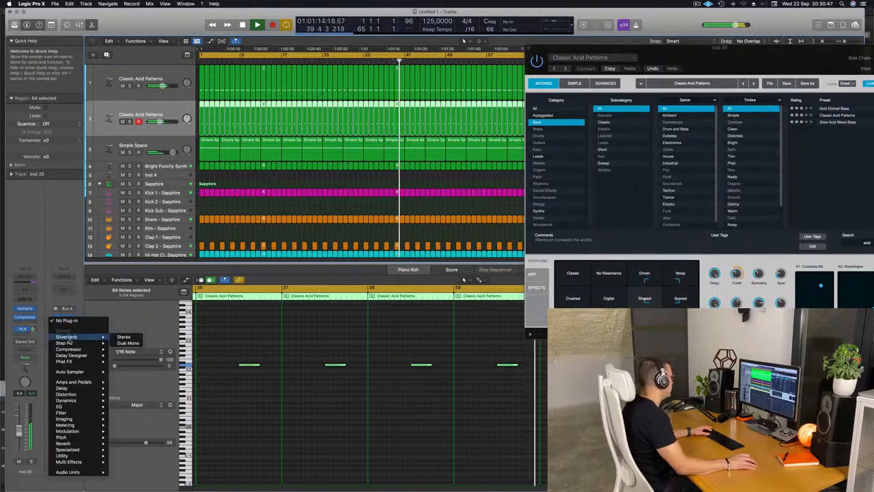
click(124, 349)
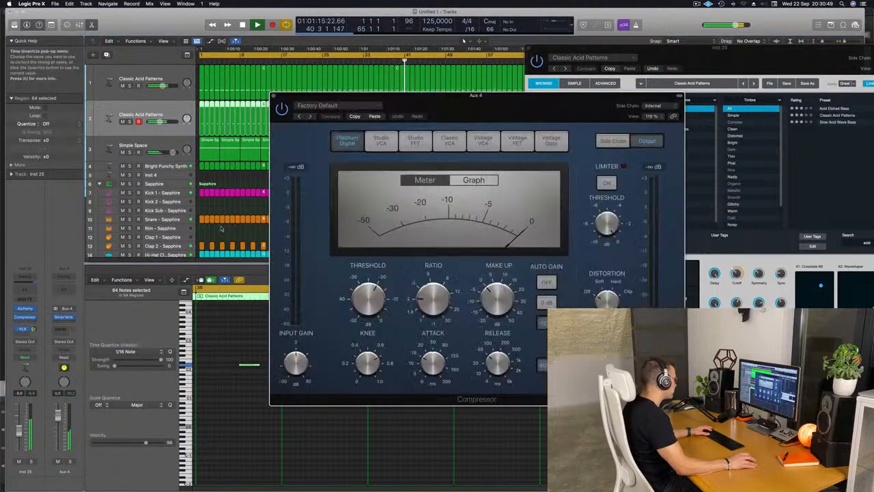
click(662, 106)
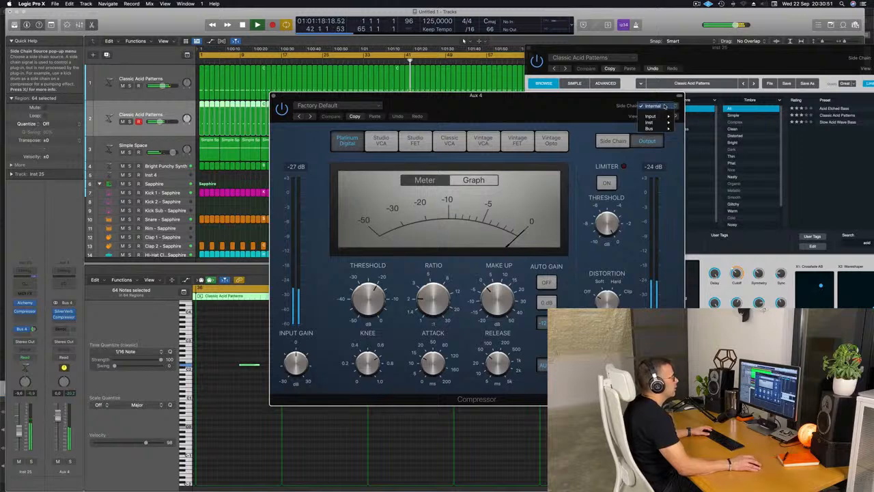
mouse_move(662, 123)
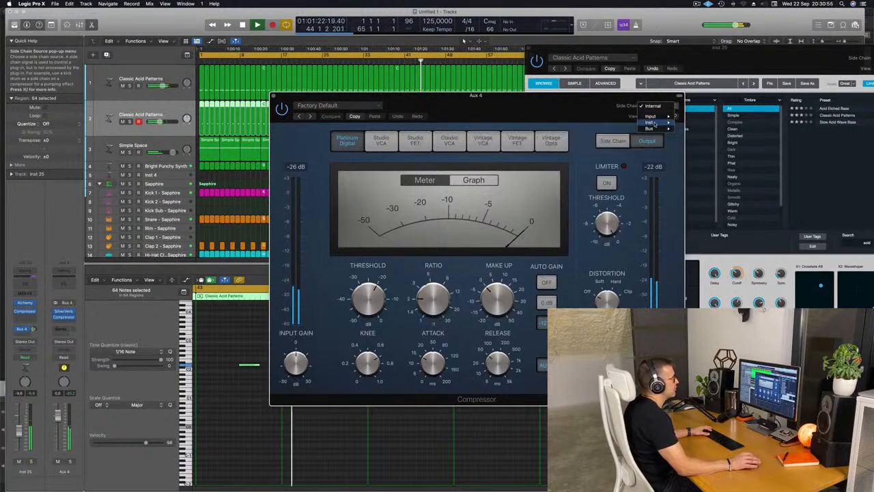
click(713, 147)
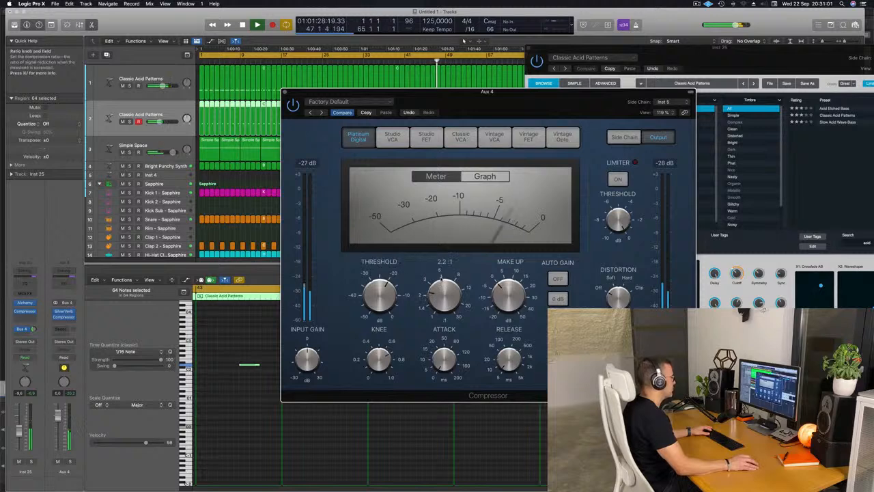
Raise the Aux 4 compressor's ratio and solo the aux to audition the sidechained reverb
drag(441, 276, 445, 262)
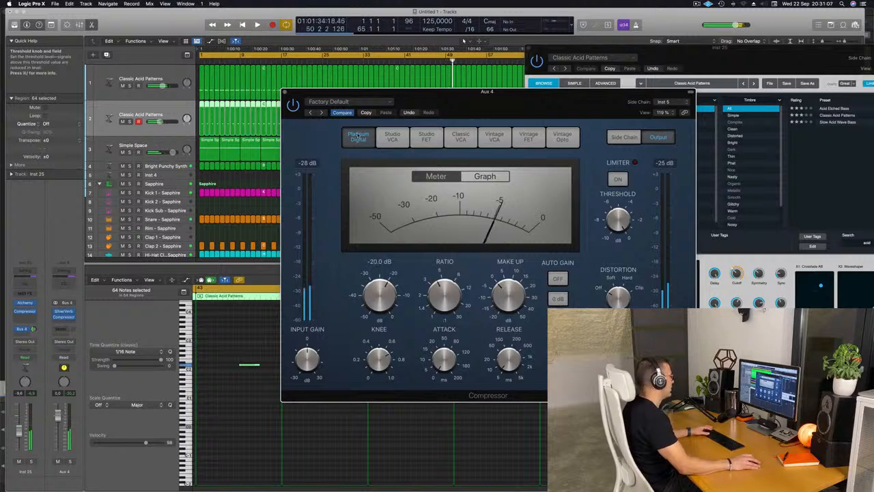
key(space)
click(285, 91)
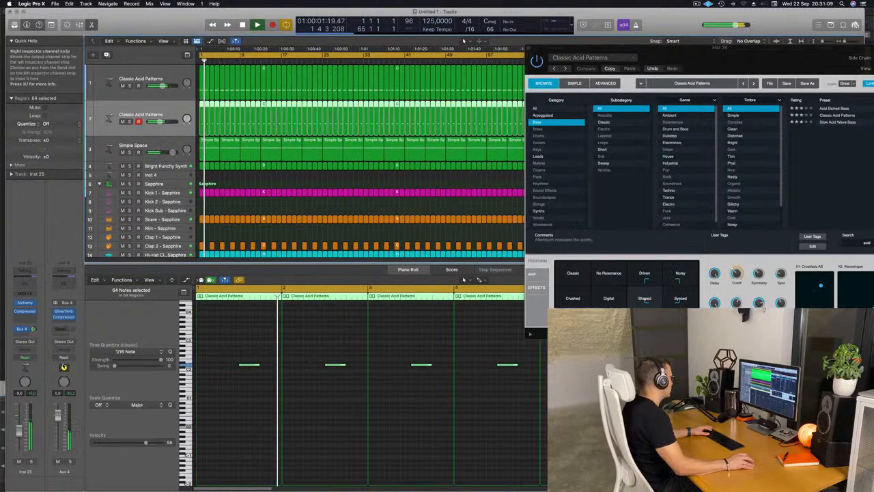
click(69, 462)
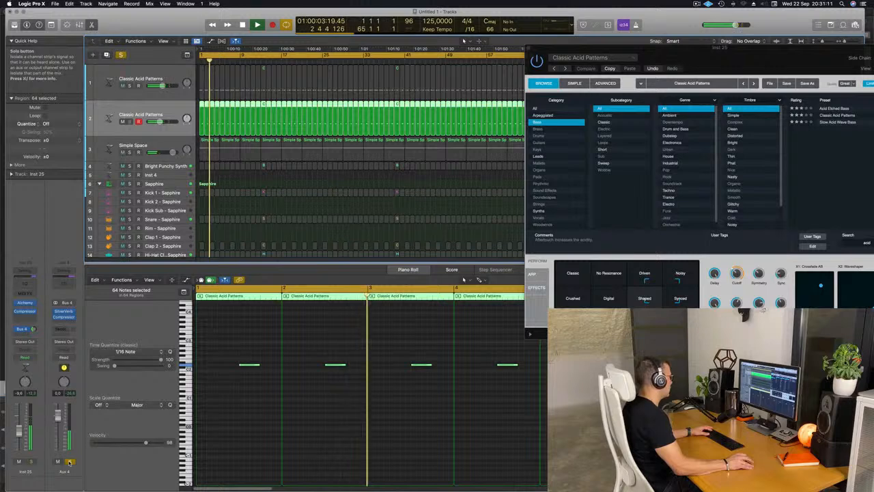
Unsolo Aux 4, raise the second track's Bus 4 send level and move the Alchemy window fully into view
click(69, 462)
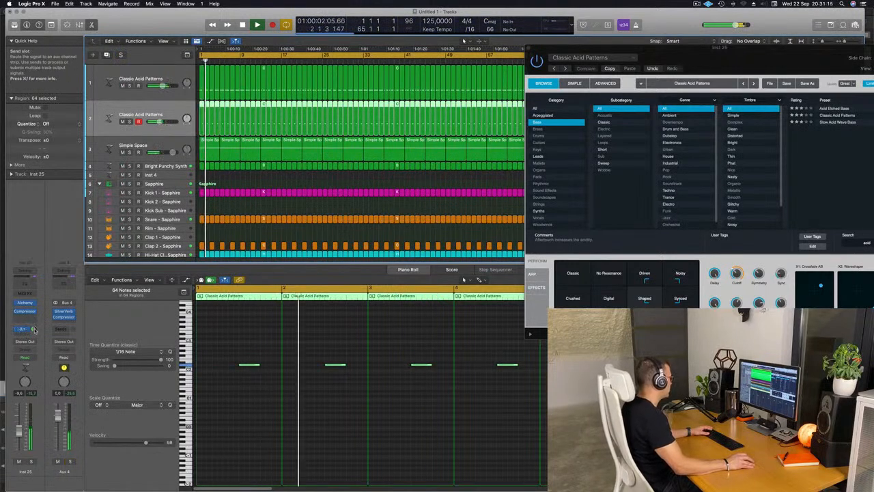
drag(34, 329, 35, 328)
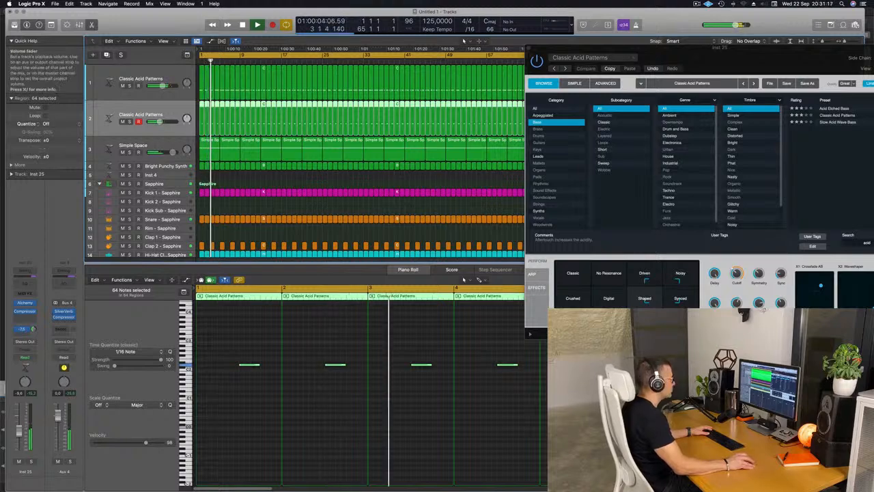
drag(737, 55, 516, 57)
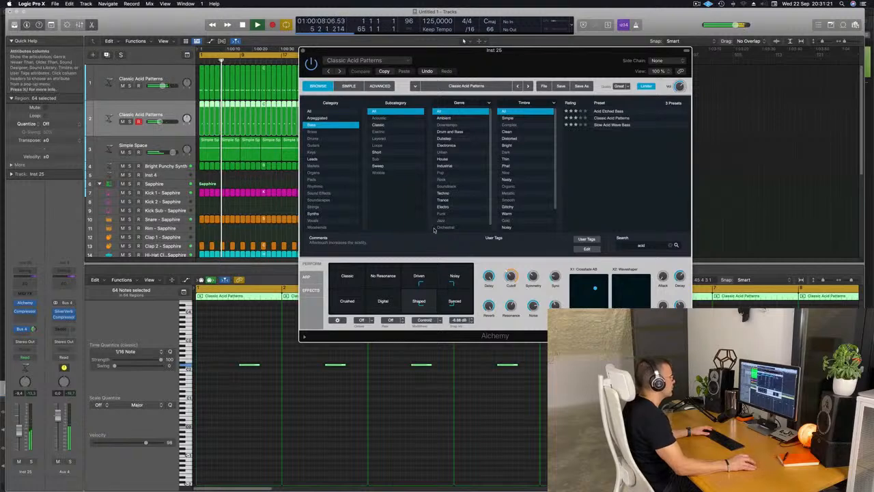
Audition the Classic, Crushed, Digital, Shaped, Synced, Noisy, Driven and No Resonance snapshots in Alchemy's transform pad, varying the cutoff
click(347, 278)
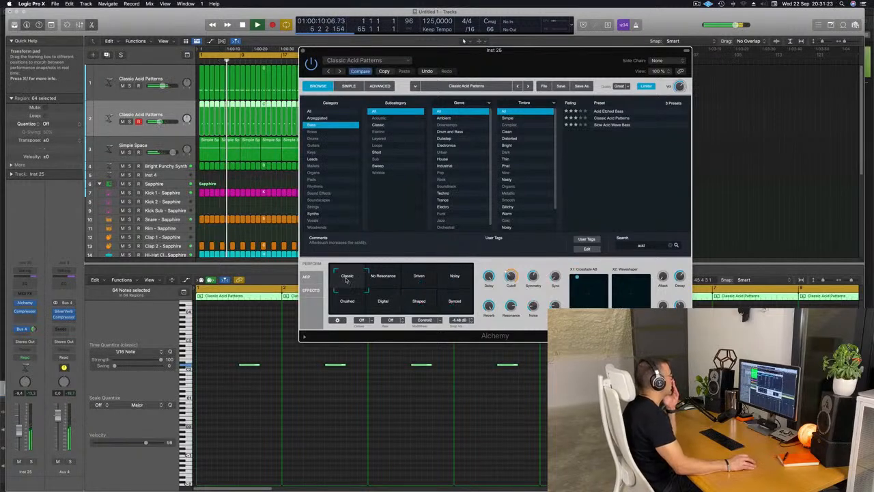
click(343, 308)
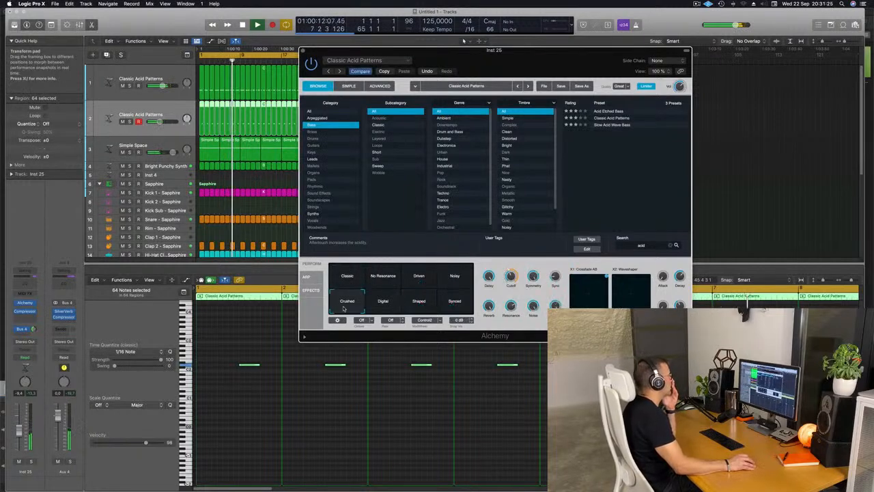
click(385, 309)
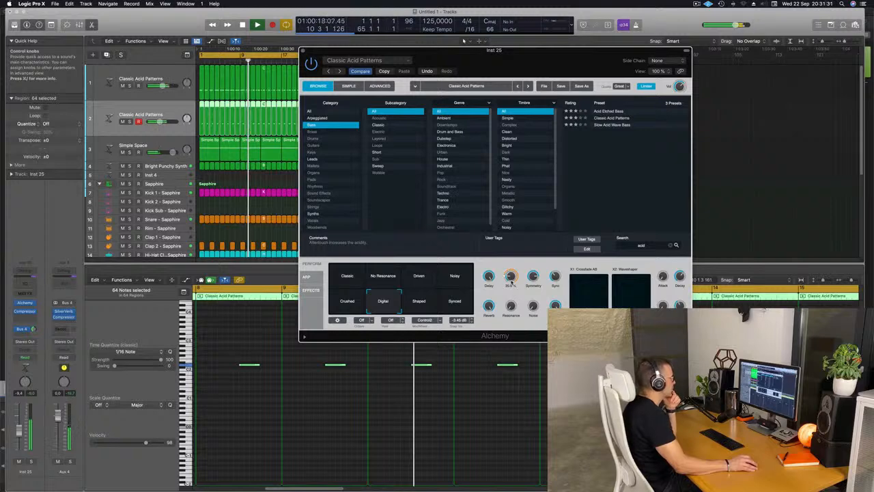
click(418, 305)
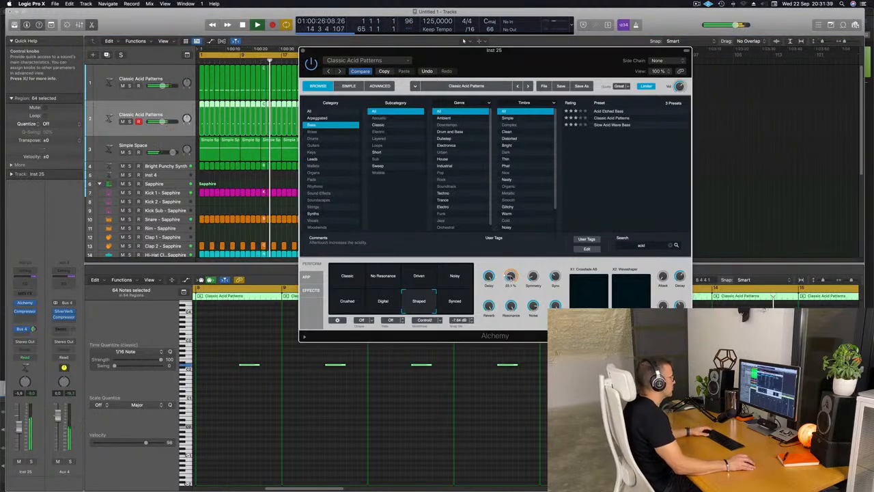
click(462, 303)
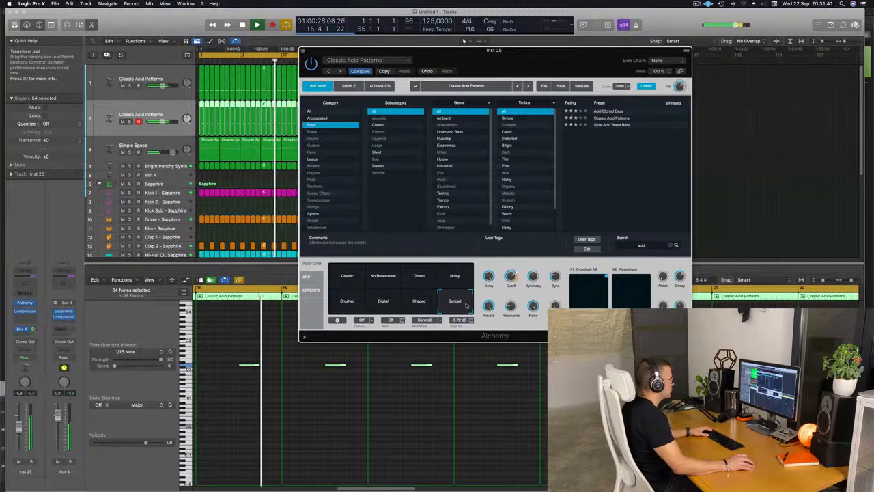
click(458, 277)
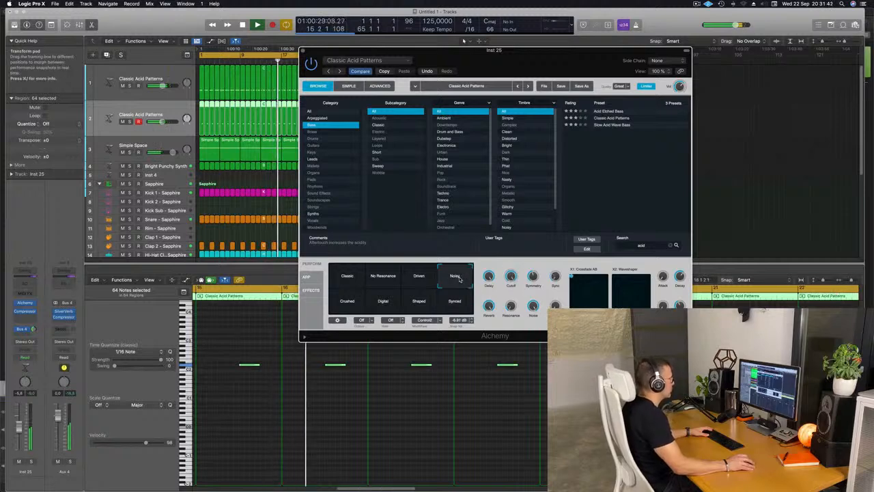
click(420, 277)
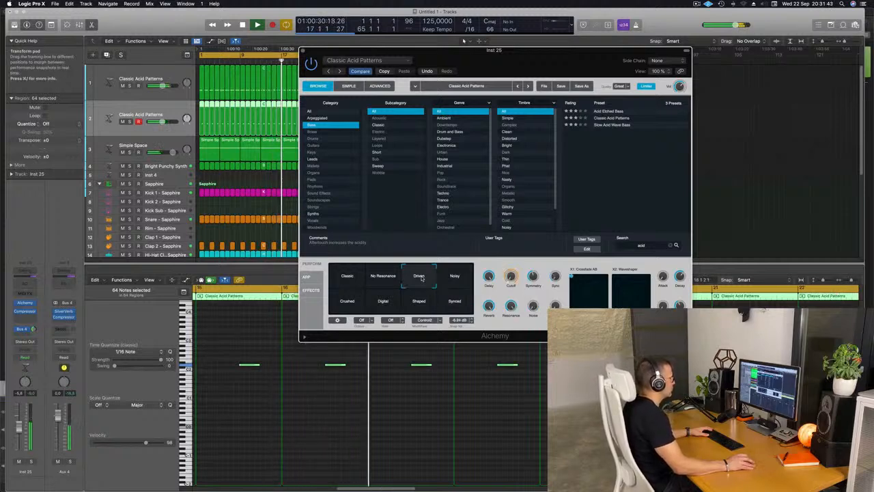
click(384, 276)
Shift the second track's transform pad away from Driven to a blend of the Noisy and Synced snapshots
click(430, 278)
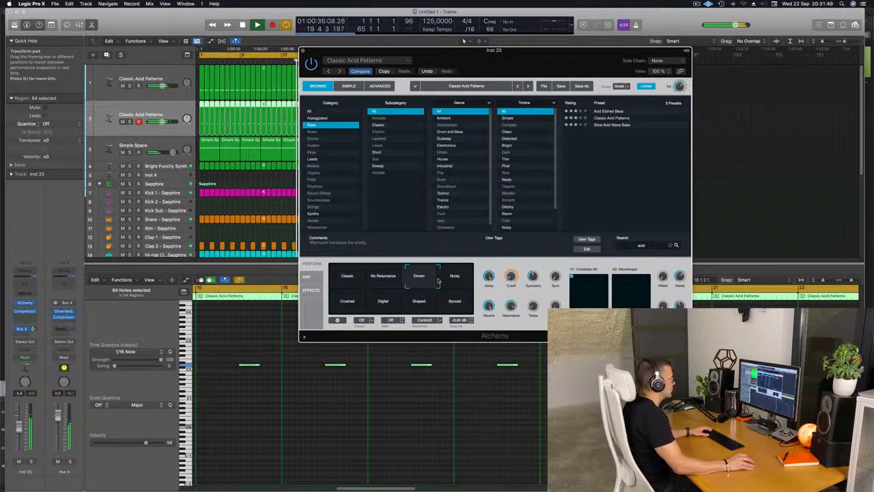
click(443, 293)
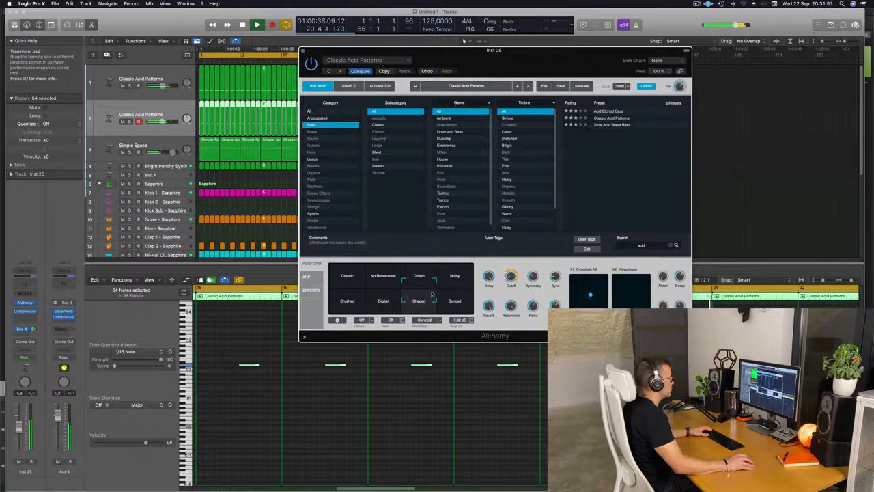
drag(432, 292, 474, 282)
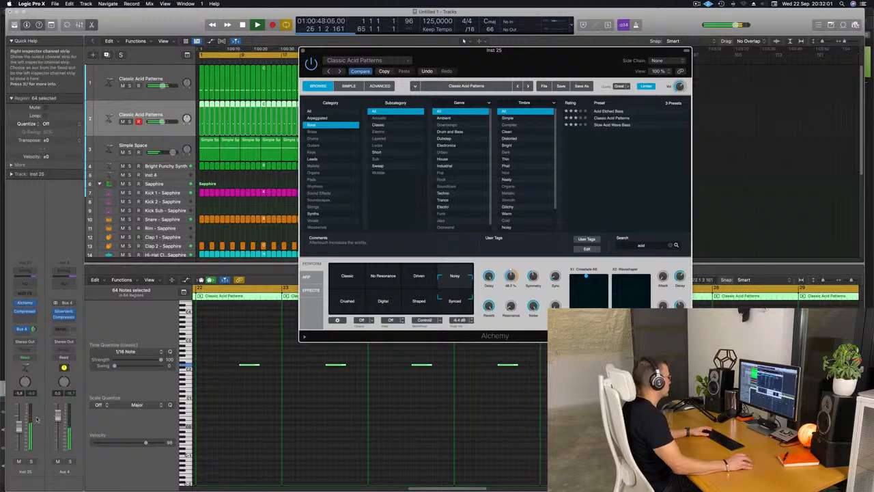
Set the second track's volume to about -4.4 dB and close its Alchemy window
drag(20, 427, 19, 424)
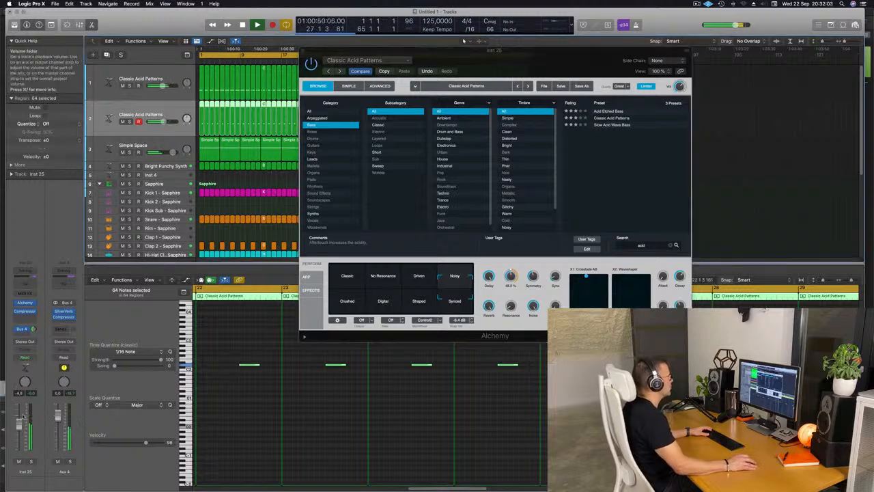
drag(303, 52, 348, 65)
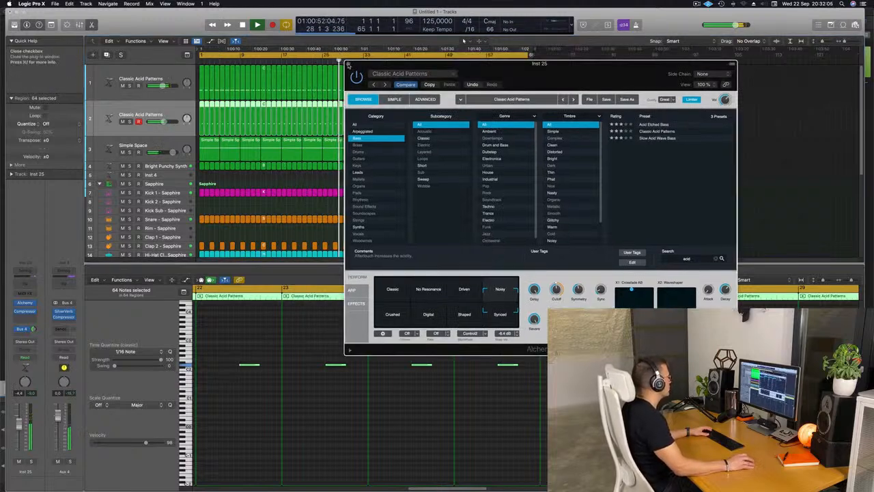
click(348, 65)
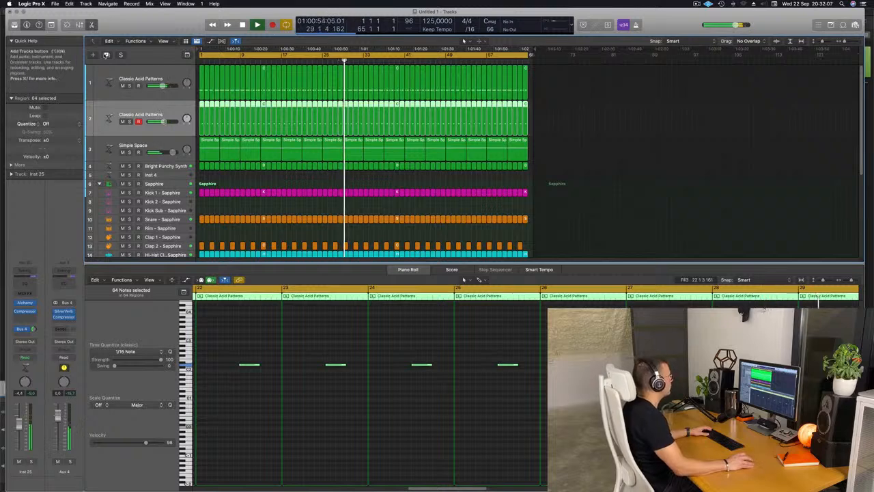
Duplicate the second Classic Acid Patterns track with its settings and copy its first region to bar 1 of the new track
key(super+d)
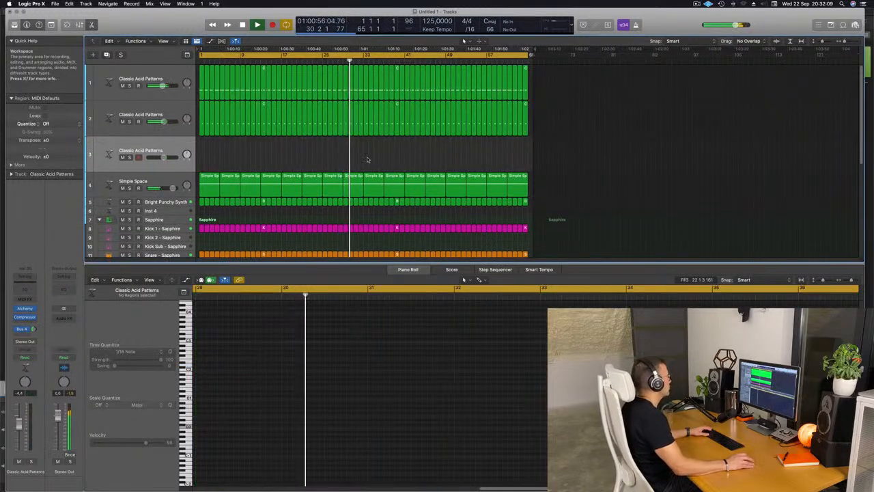
click(202, 120)
drag(201, 120, 202, 155)
scroll(245, 349, right, 1)
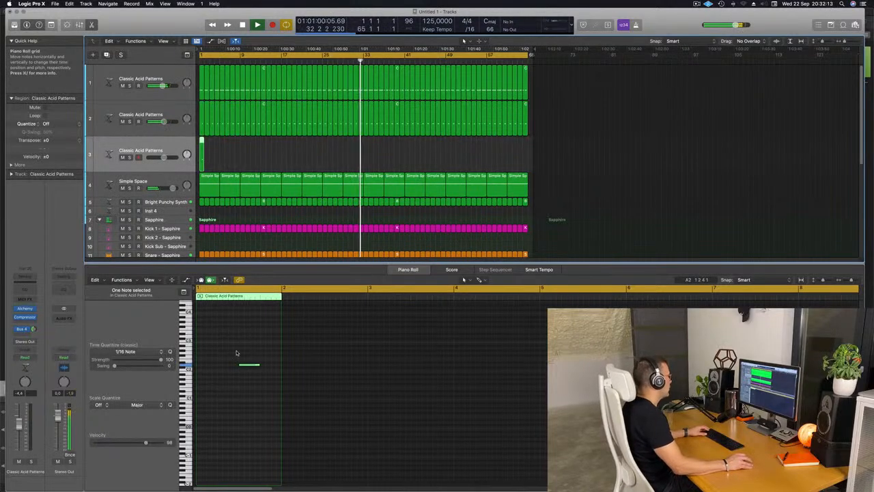
Move the note in the third track's region to the start of bar 1 and transpose it up two octaves
drag(236, 350, 212, 369)
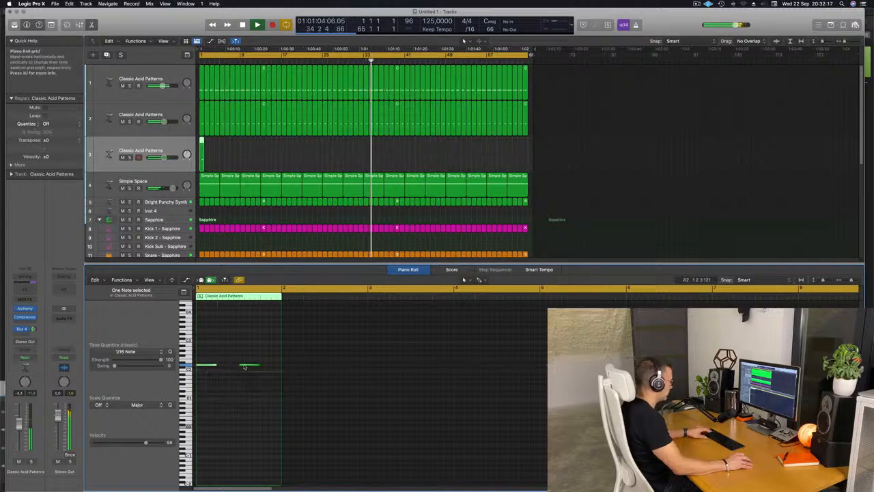
key(Return)
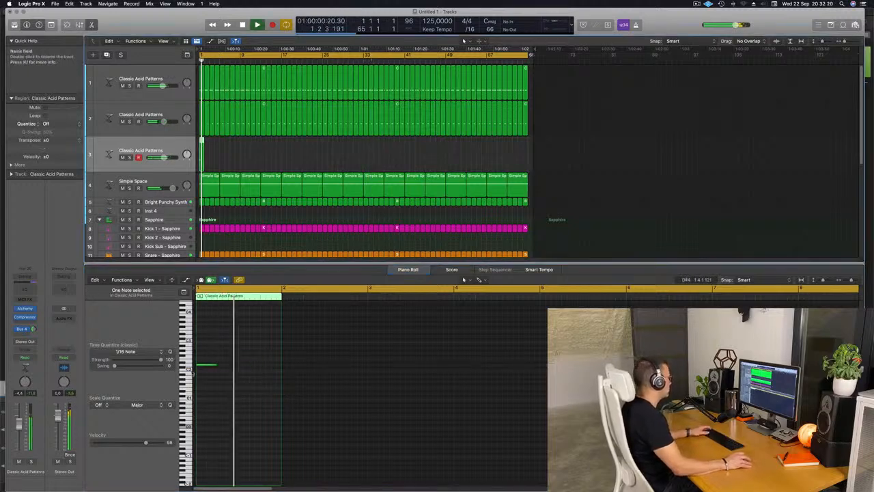
key(Return)
click(214, 364)
key(space)
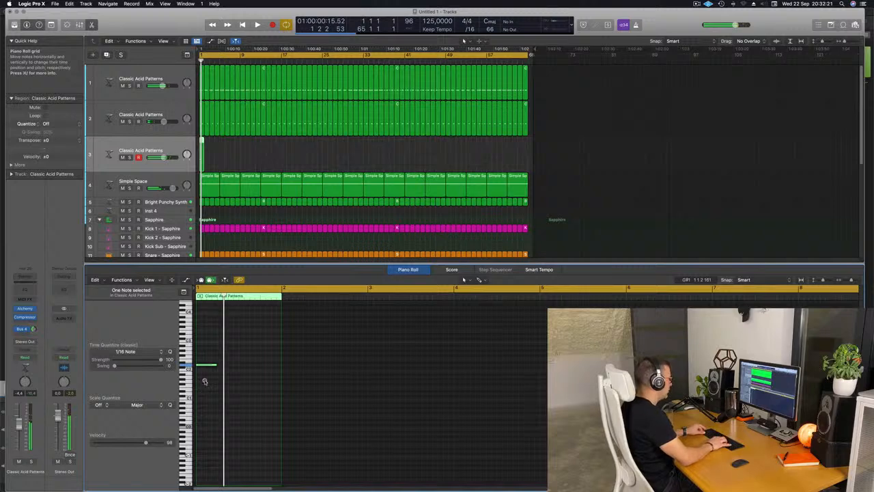
key(space)
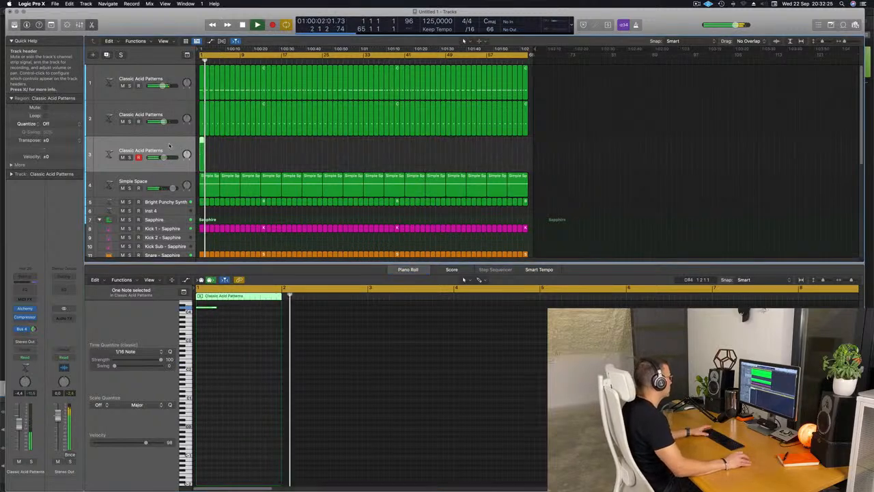
Open the third track's Alchemy, choose the Classic snapshot and adjust the arpeggiator's pattern, length and swing
click(25, 308)
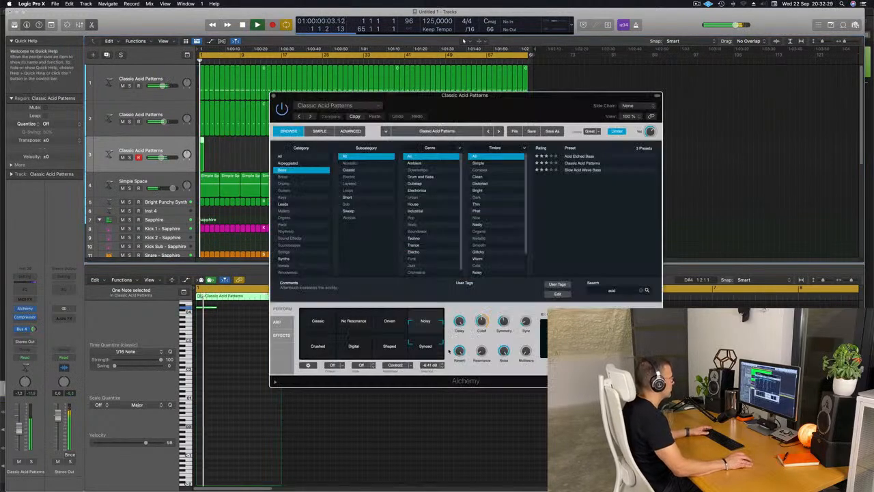
click(304, 325)
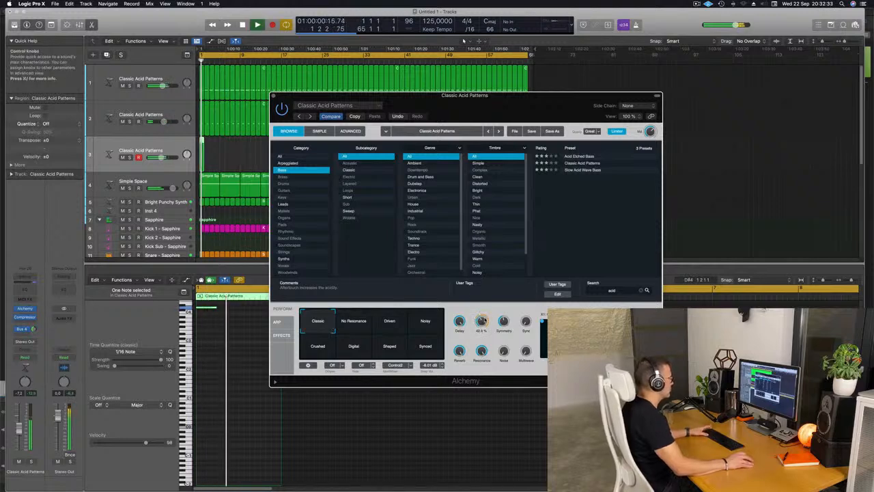
click(279, 322)
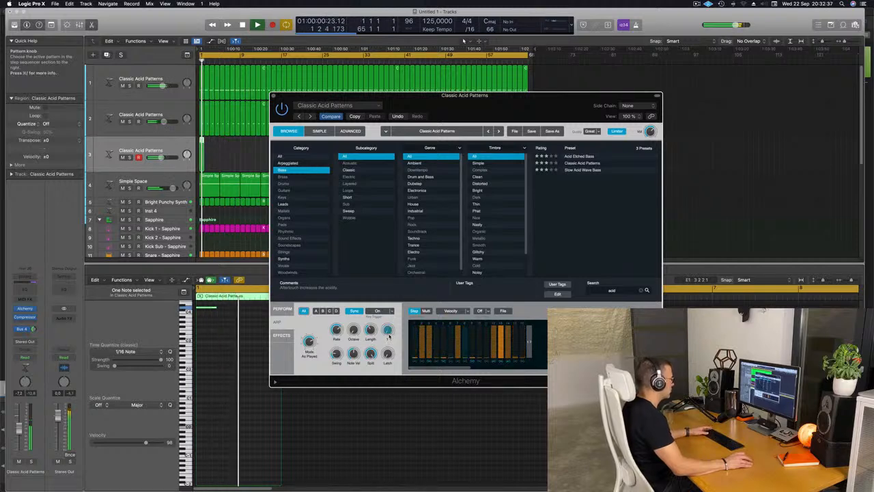
drag(390, 329, 388, 331)
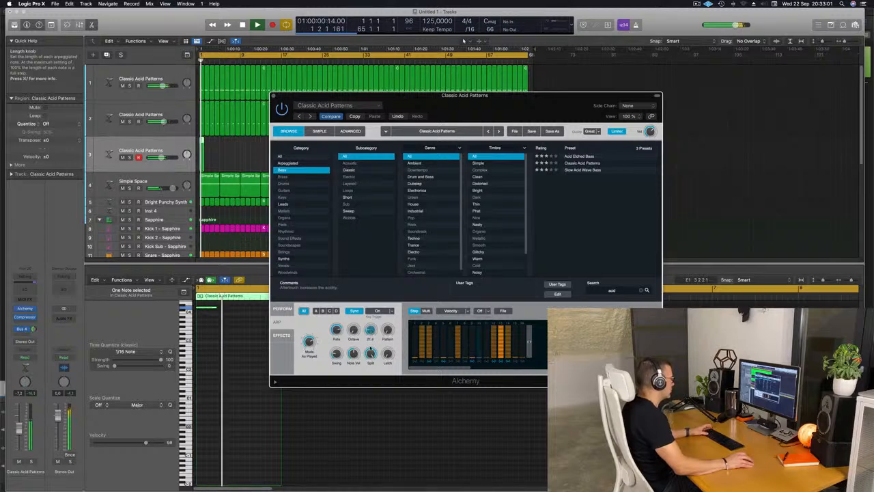
key(space)
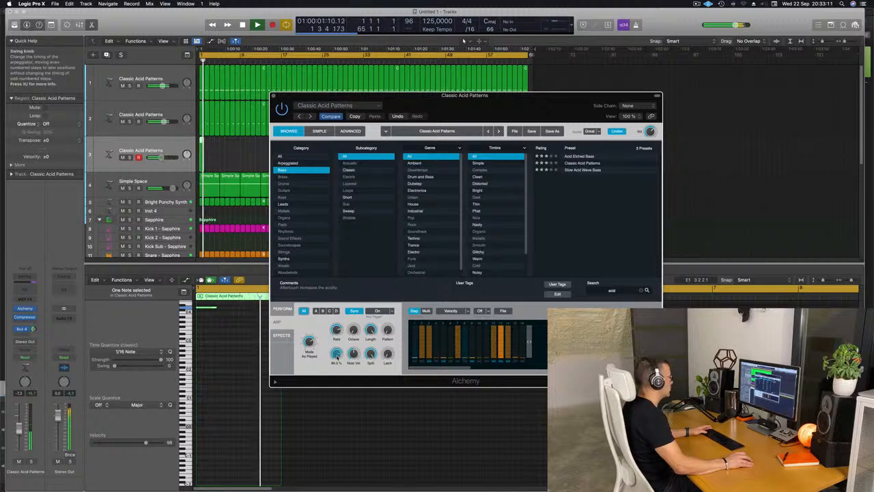
Repeat the third track's one-bar region seven times to fill bars 1 to 8, moving the Alchemy window aside
drag(488, 111, 513, 138)
key(Return)
click(188, 161)
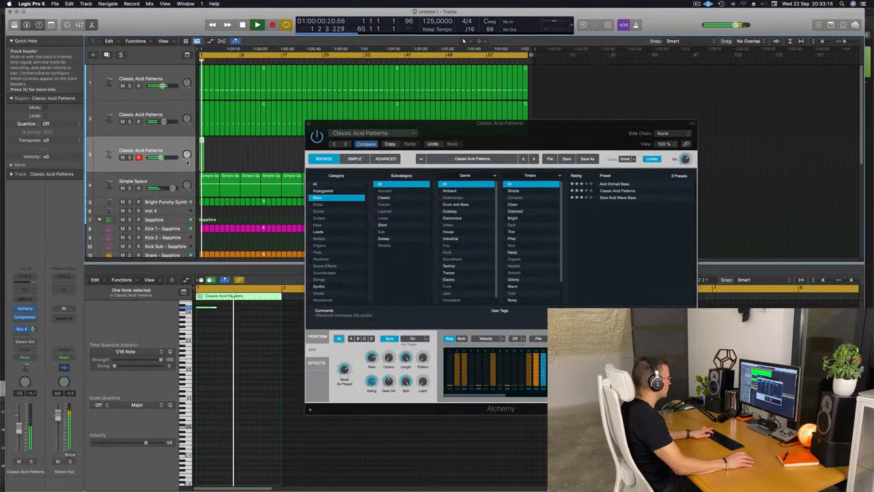
key(super+r)
key(super+r)
key(super+r)
key(super+r)
key(super+r)
key(super+r)
key(super+r)
Clear the Alchemy window from the arrangement and repeat the third track's eight regions seven times to fill all 64 bars
drag(512, 129, 476, 257)
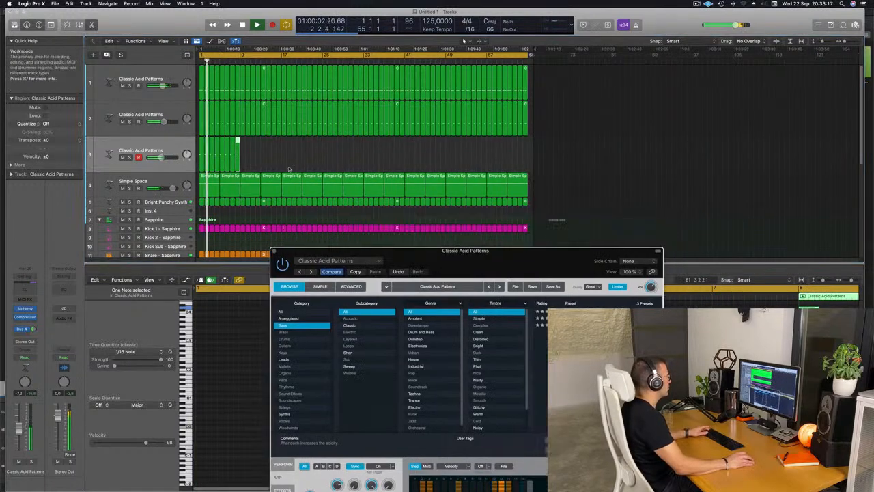
click(194, 154)
key(super+r)
key(super+r)
key(super+r)
key(super+r)
key(super+r)
key(super+r)
key(super+r)
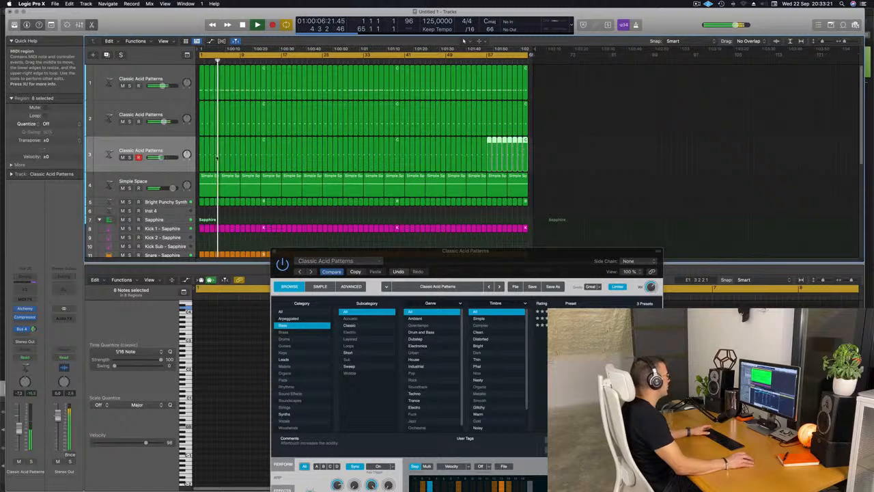
Select all of the third track's regions and load the Slow Acid Wave Bass preset in its Alchemy
click(174, 146)
drag(487, 252, 442, 148)
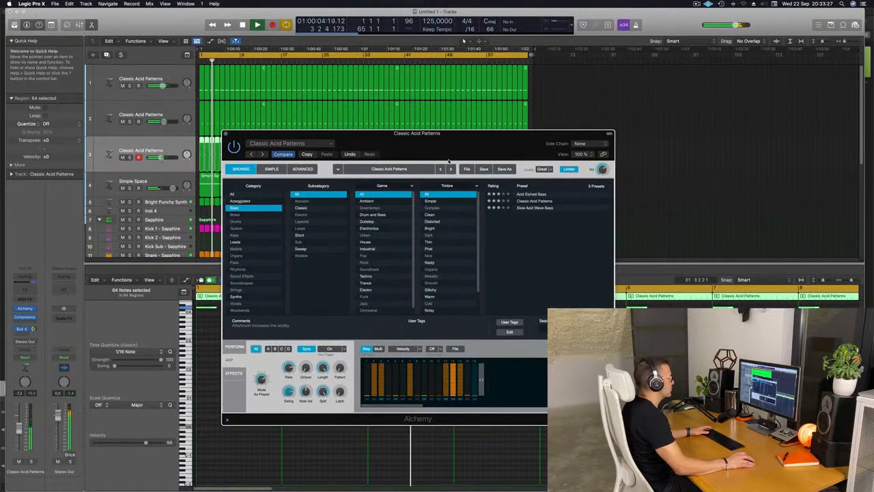
click(535, 208)
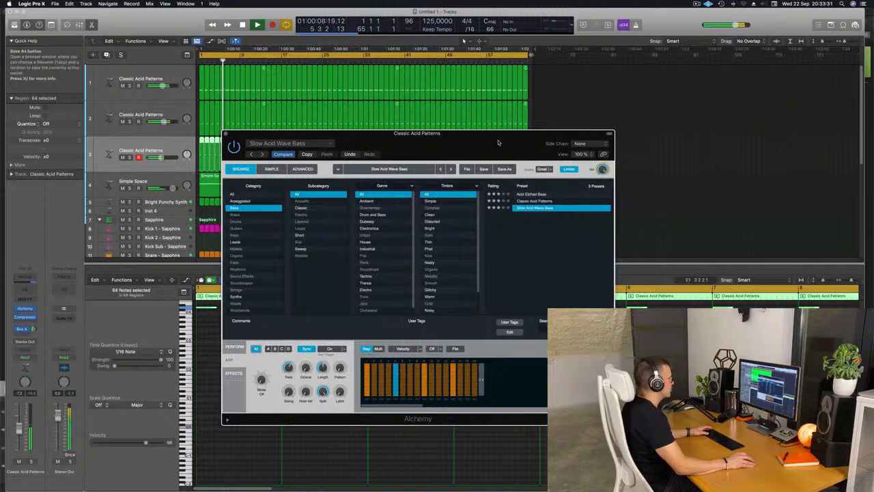
drag(498, 142, 632, 128)
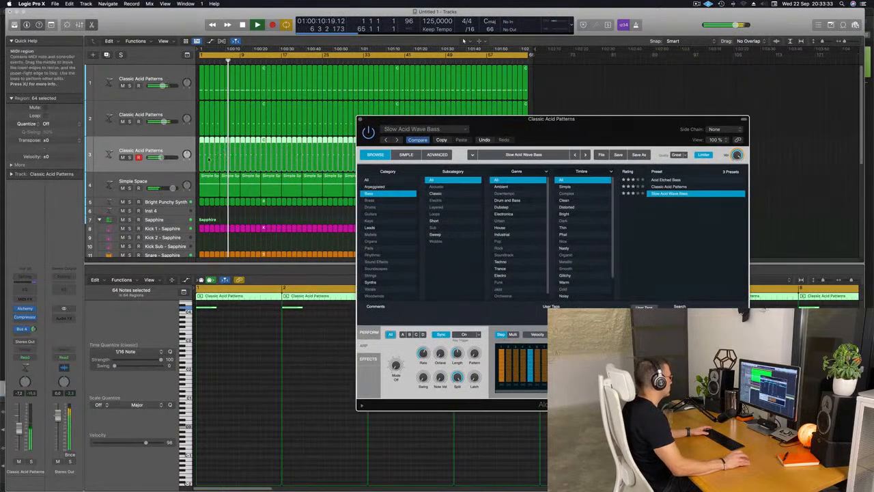
Lower the third track's volume slightly and display Alchemy's Perform controls
drag(19, 428, 19, 430)
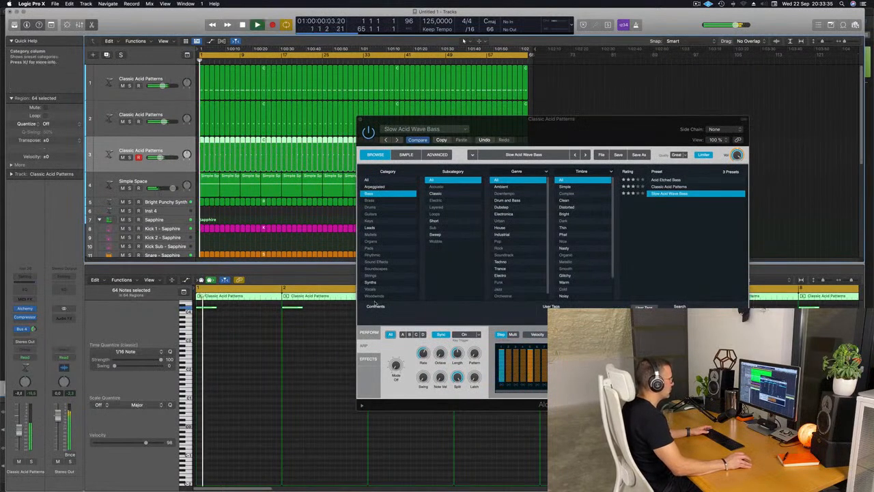
click(369, 332)
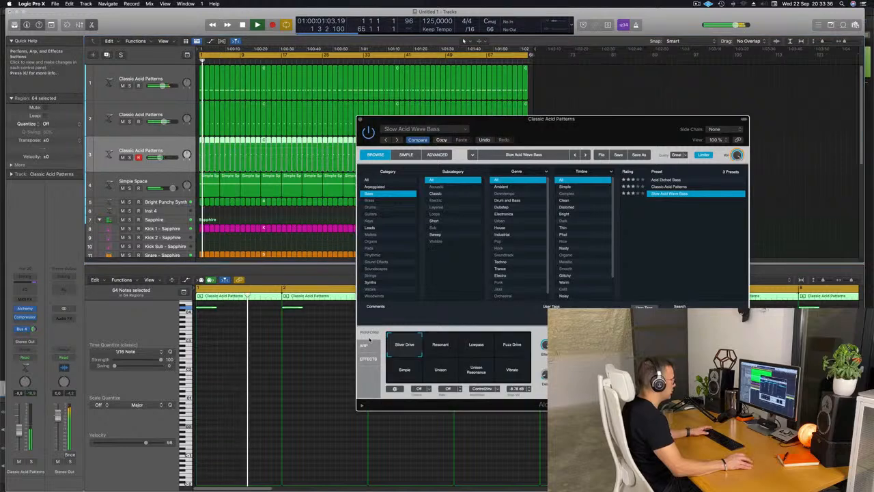
Audition the snapshots in the third track's Alchemy Transform pad, settle on Simple, and close the plug-in window
click(476, 348)
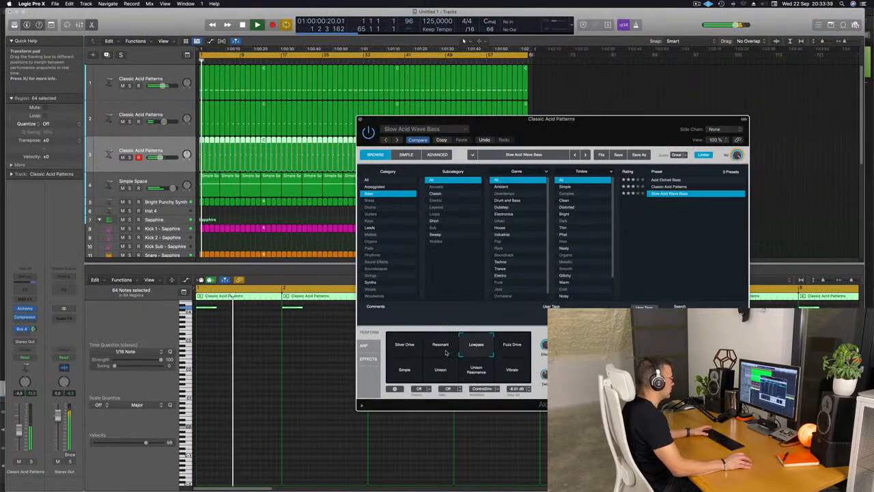
click(444, 351)
click(477, 372)
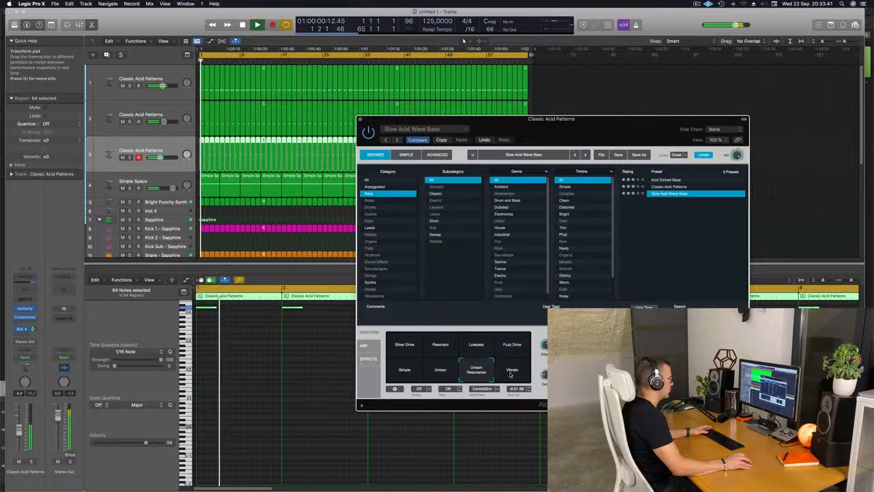
click(510, 373)
click(438, 372)
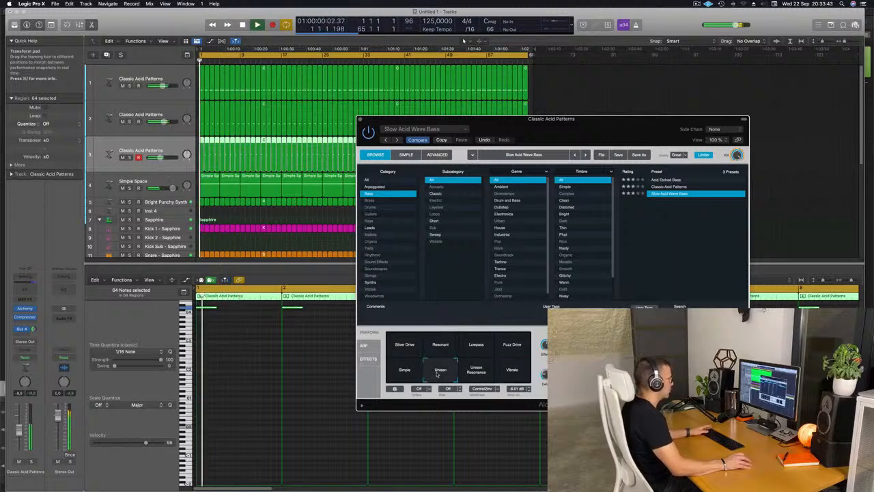
click(404, 372)
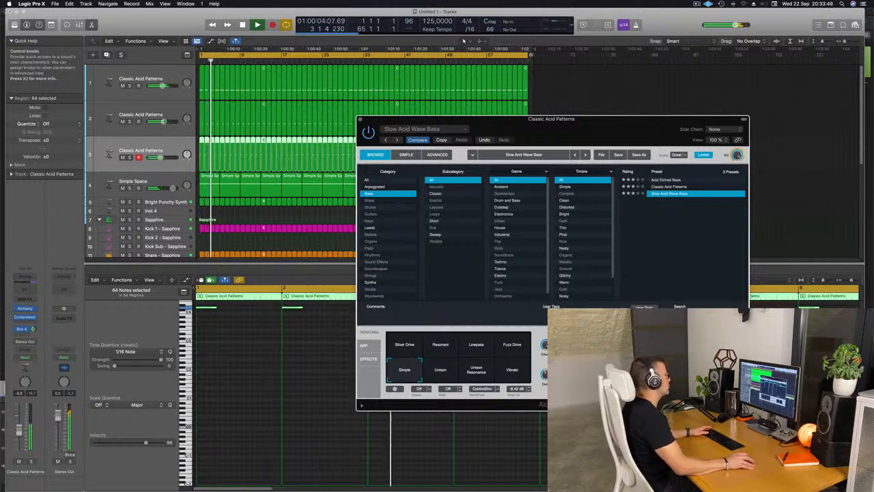
drag(601, 120, 516, 124)
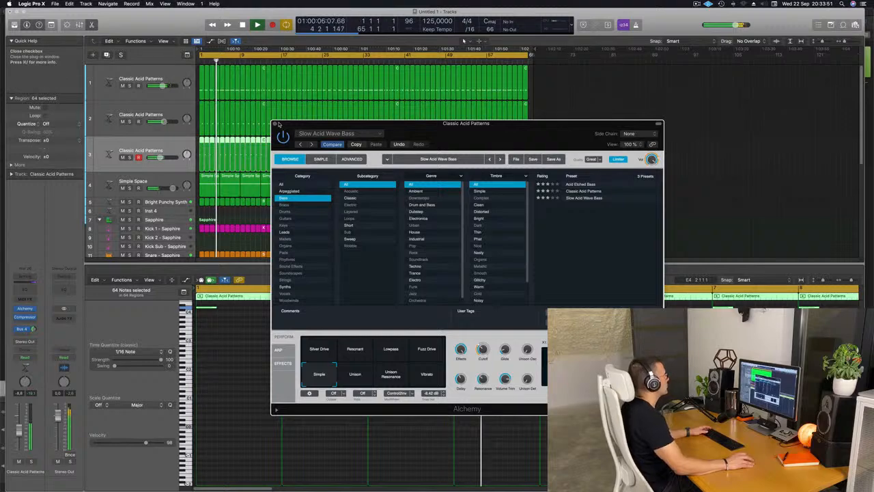
click(275, 124)
key(z)
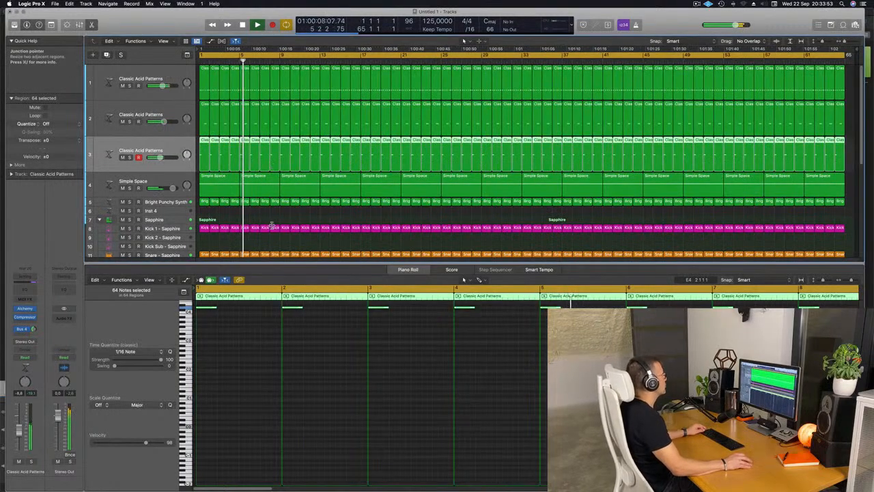
Open the first track's Alchemy and mute the second and third Classic Acid Patterns tracks
click(170, 71)
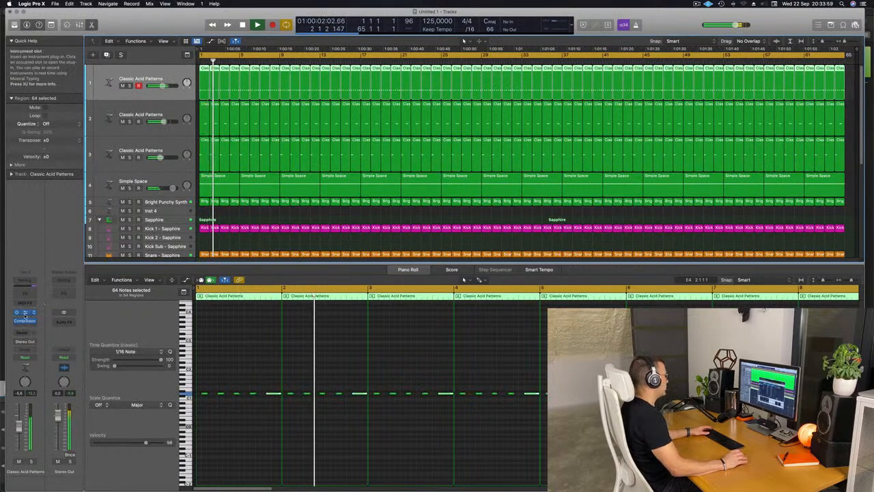
click(25, 313)
drag(550, 165, 542, 139)
click(124, 121)
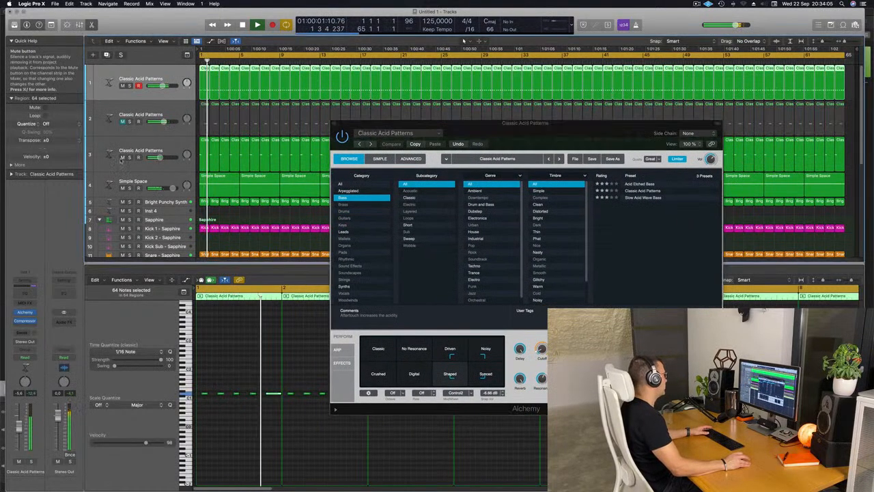
click(123, 157)
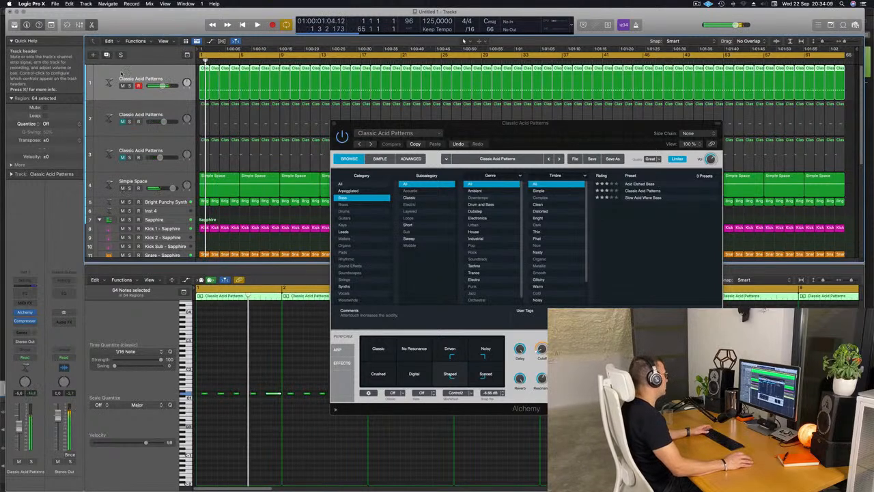
Record a sweep of Alchemy's Cutoff knob on the first track in Touch automation mode and close the plug-in window
click(28, 357)
click(28, 367)
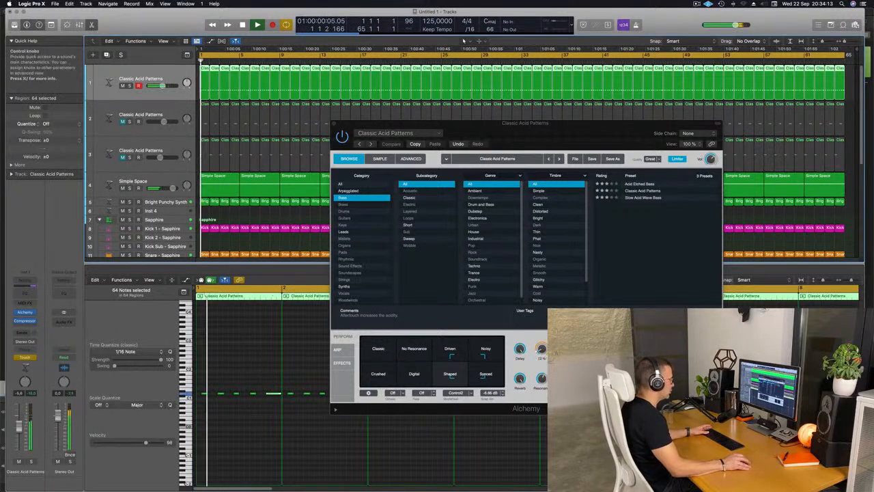
drag(543, 350, 544, 349)
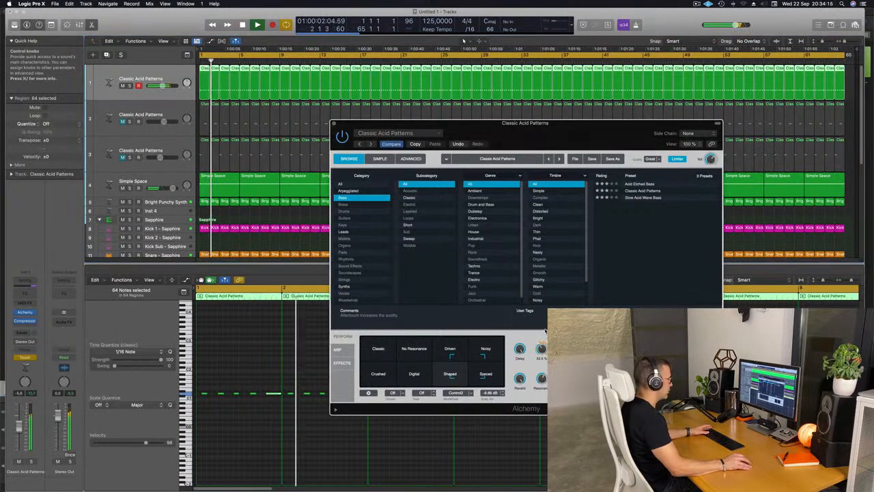
key(Return)
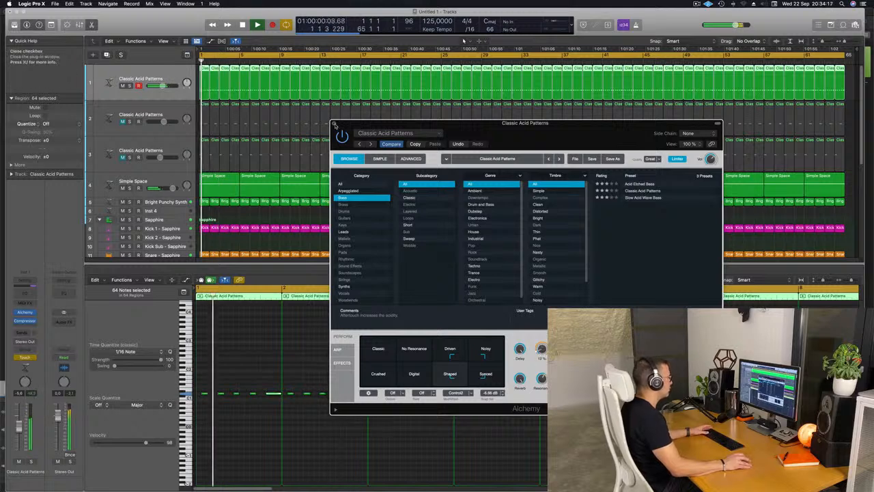
key(super+w)
key(space)
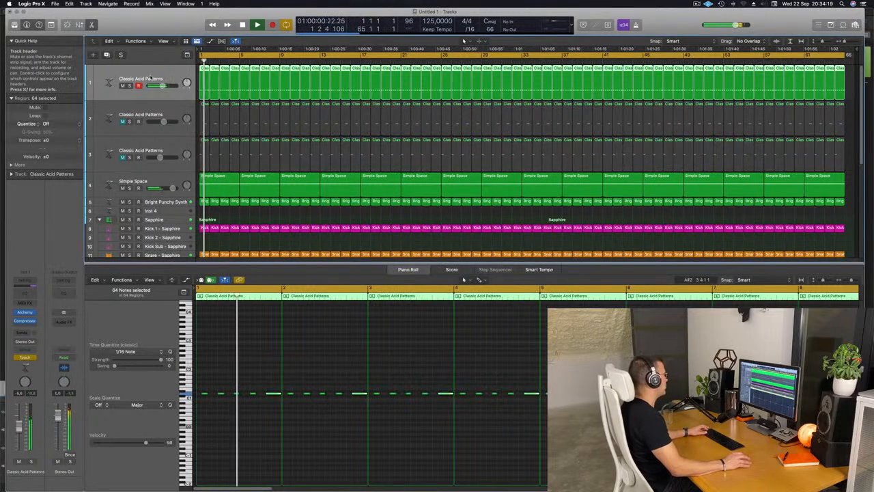
Show track automation in the arrangement and set the first track's automation mode to Read
key(a)
click(130, 84)
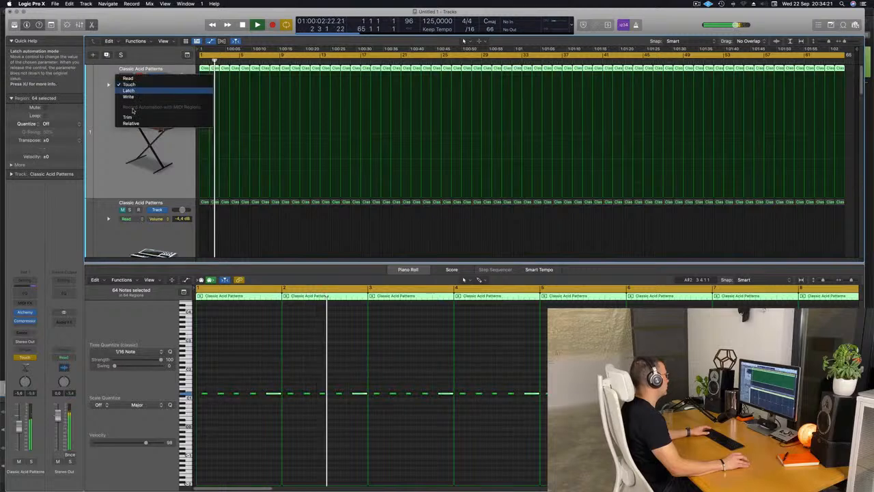
click(128, 138)
scroll(128, 138, down, 5)
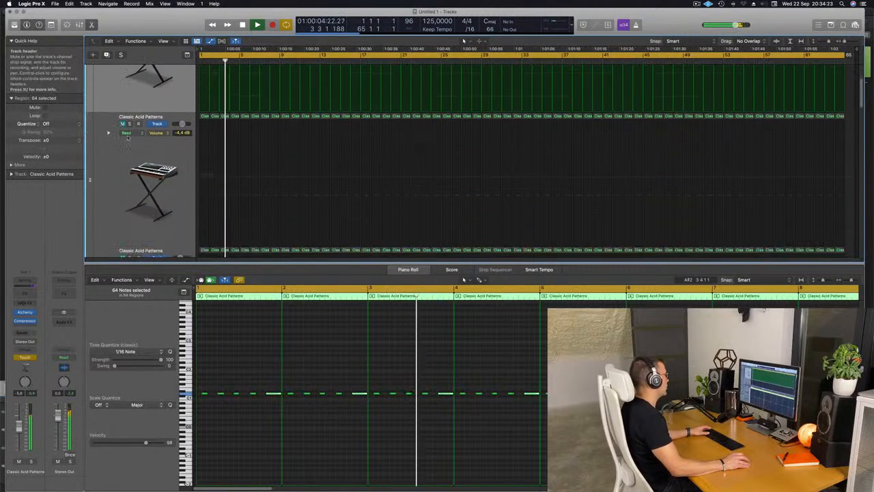
scroll(123, 130, up, 3)
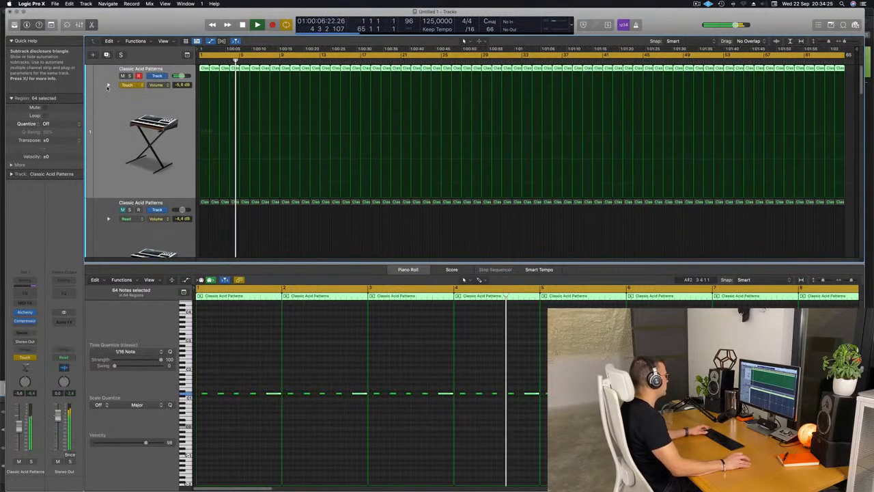
click(129, 84)
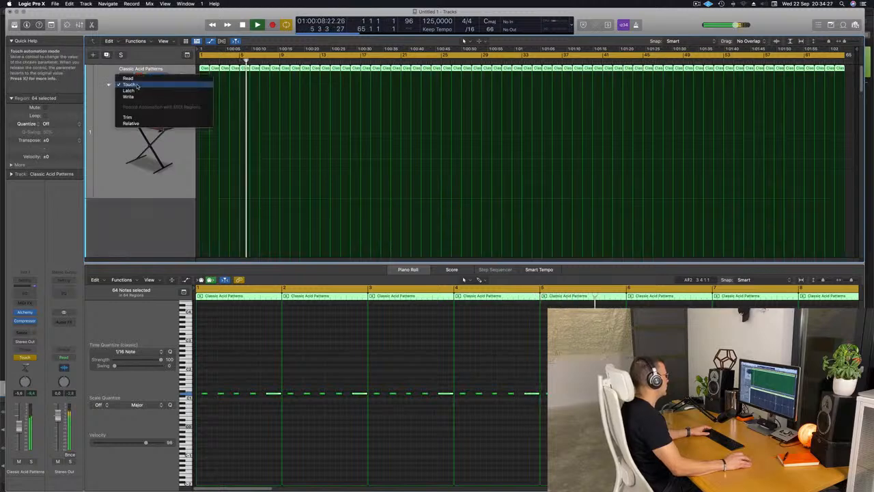
click(128, 79)
Display the Alchemy Cutoff automation in the first track's lane and collapse its subtracks
click(164, 86)
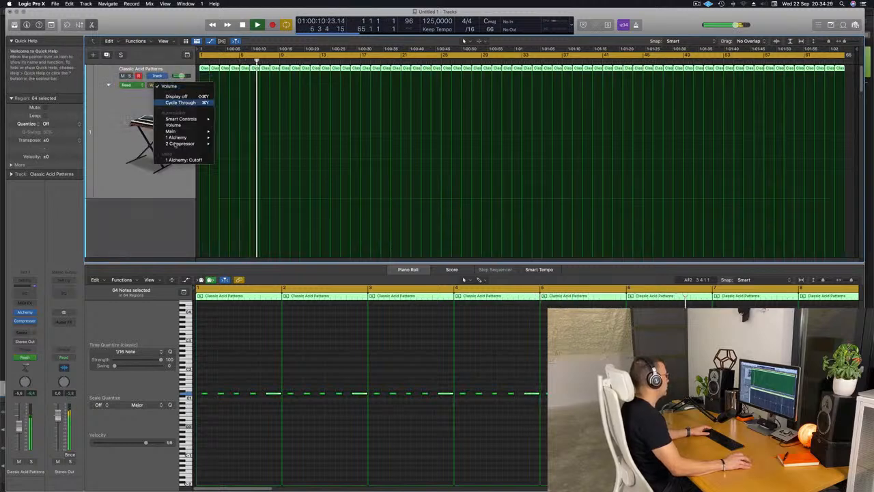
click(179, 160)
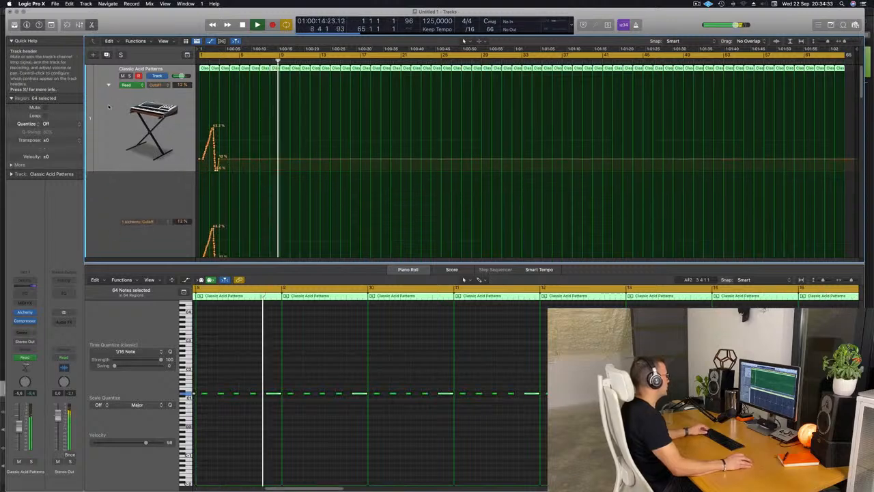
click(108, 85)
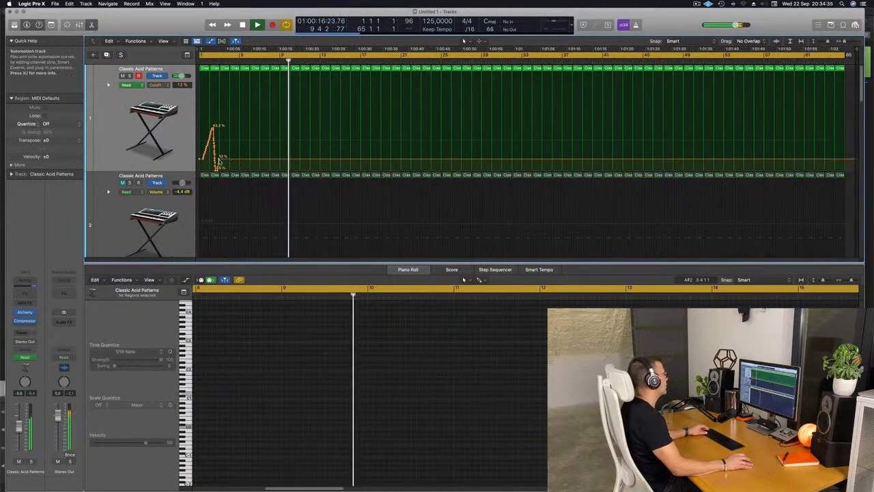
Replace the recorded cutoff points with a ramp from 12% to about 33.4% at bar 5, falling to about 13% at bar 9
key(Return)
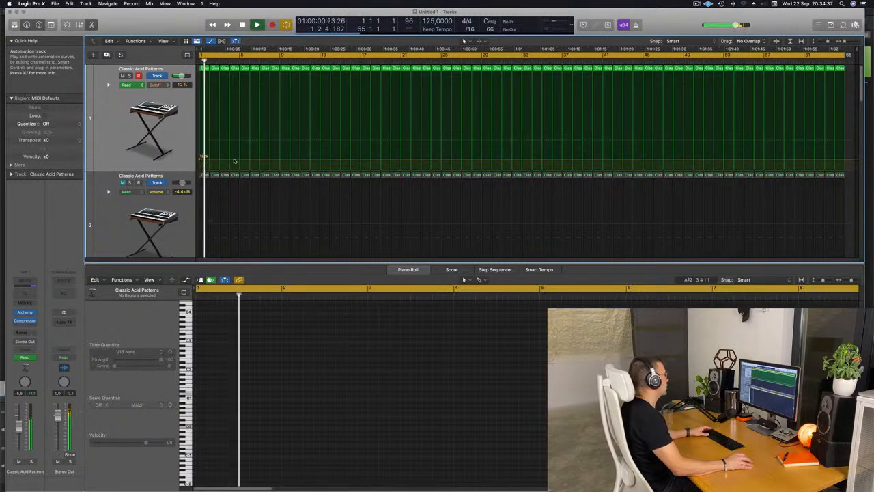
drag(240, 161, 240, 137)
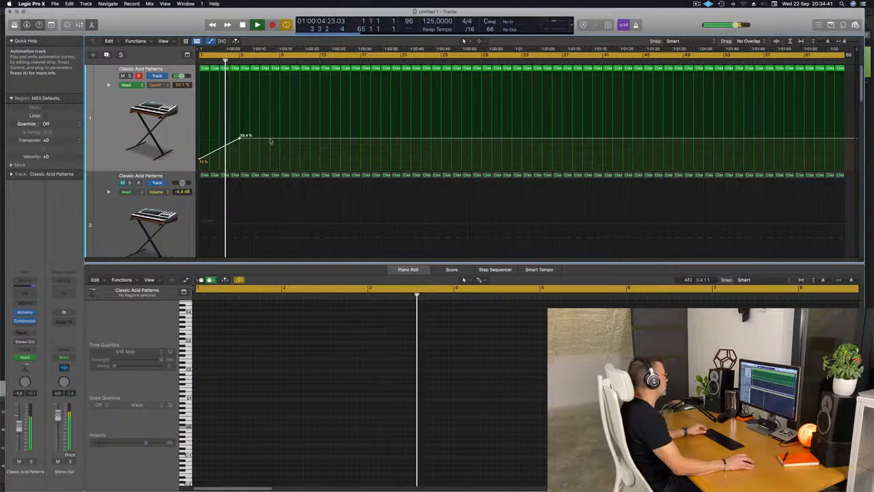
drag(270, 139, 277, 157)
Add a Bus 4 (Aux 4) send to the Simple Space track with a level of about -6 dB
scroll(270, 161, down, 4)
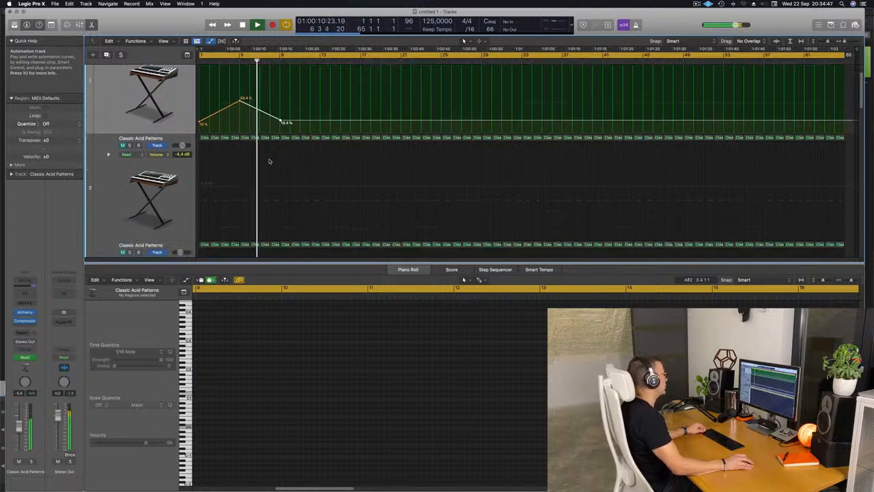
scroll(277, 182, down, 7)
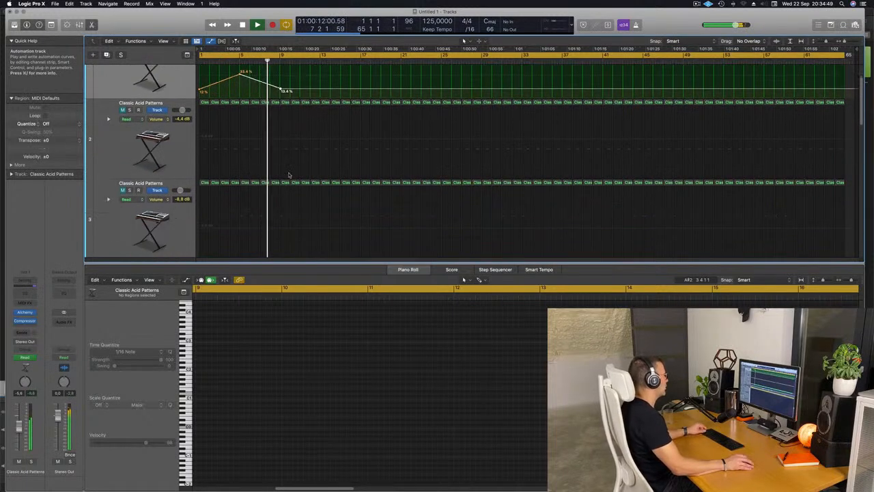
scroll(237, 163, down, 5)
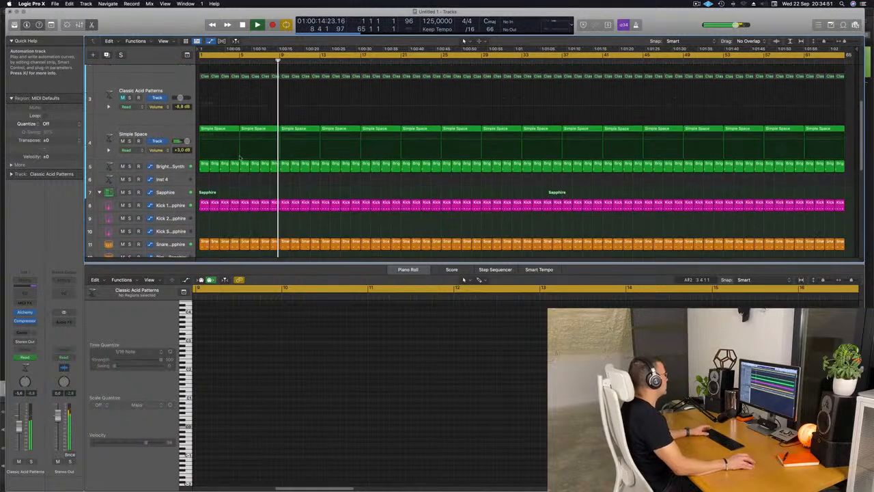
click(143, 132)
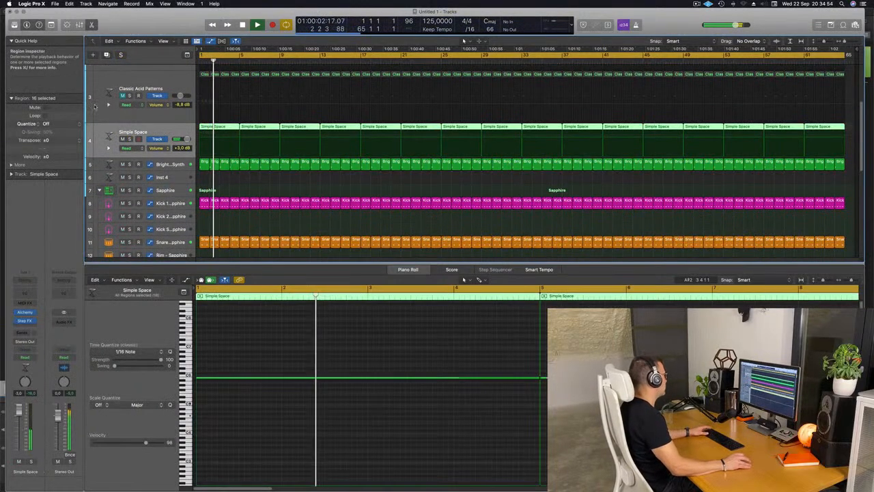
click(24, 333)
mouse_move(28, 342)
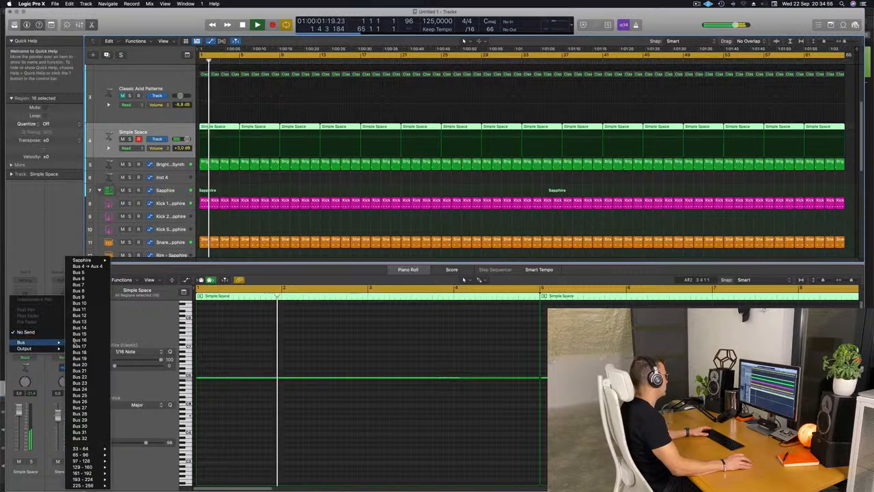
click(86, 266)
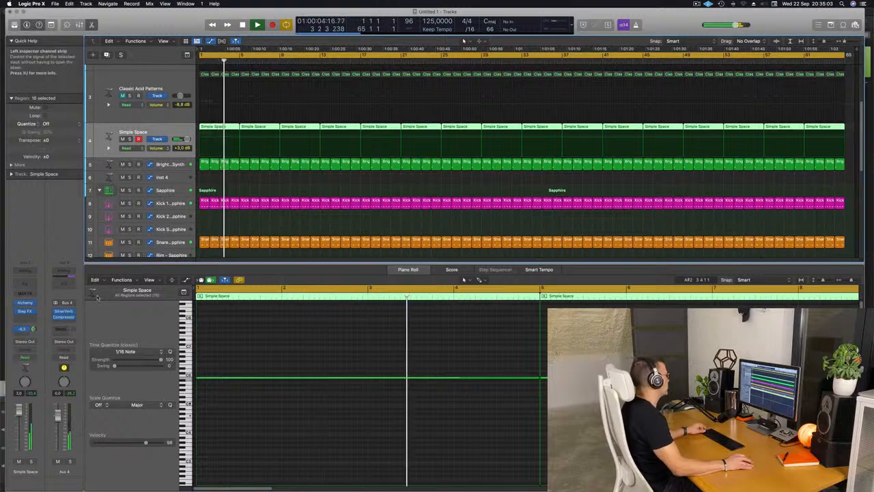
Add a Bus 4 (Aux 4) send to the Clap 2 - Sapphire track with a level of about -6 dB
scroll(239, 232, down, 1)
scroll(239, 231, down, 5)
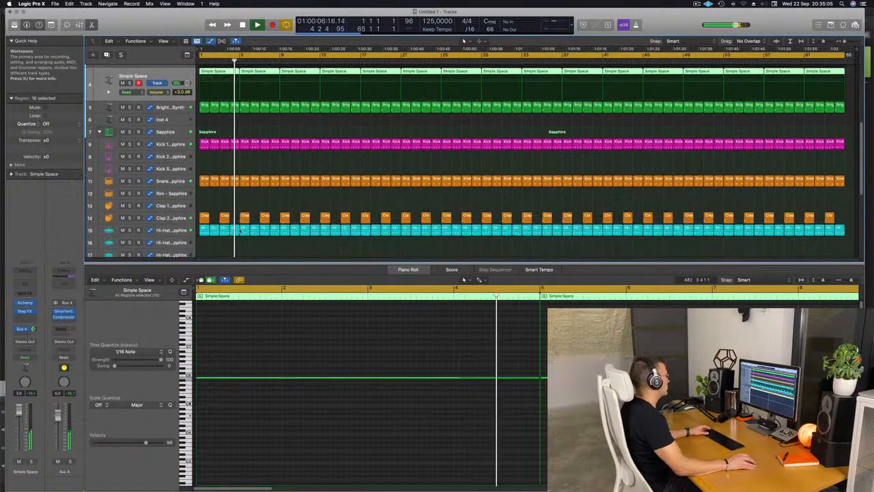
click(158, 175)
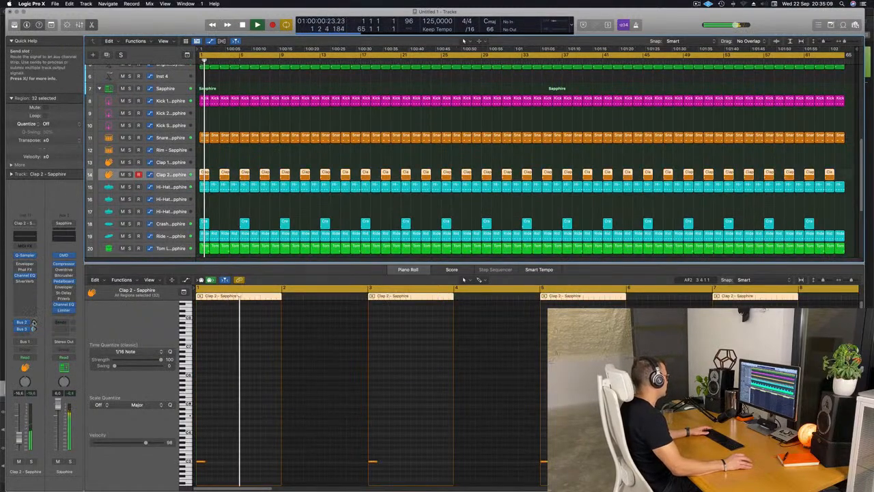
click(22, 334)
mouse_move(41, 343)
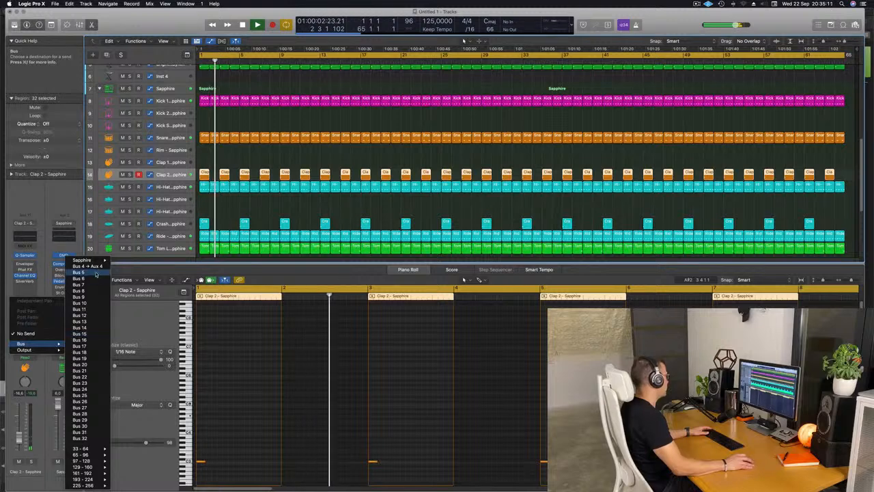
click(75, 266)
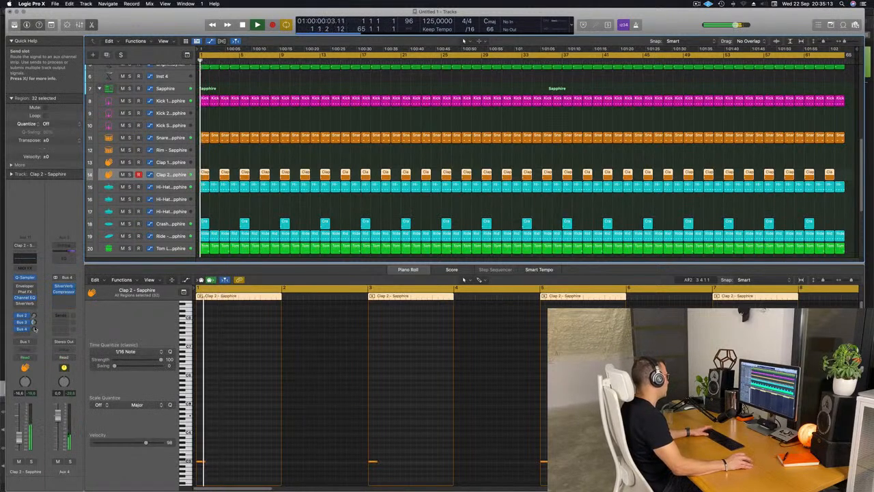
key(space)
key(space)
drag(35, 329, 34, 335)
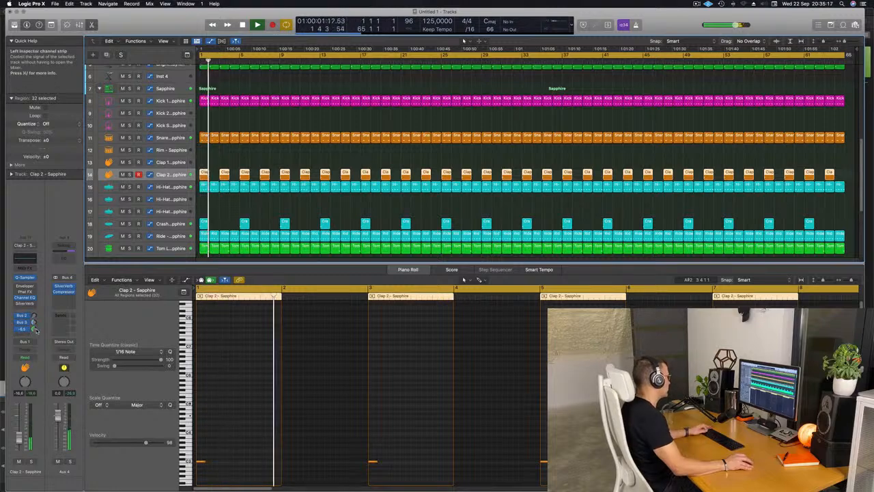
scroll(288, 203, up, 5)
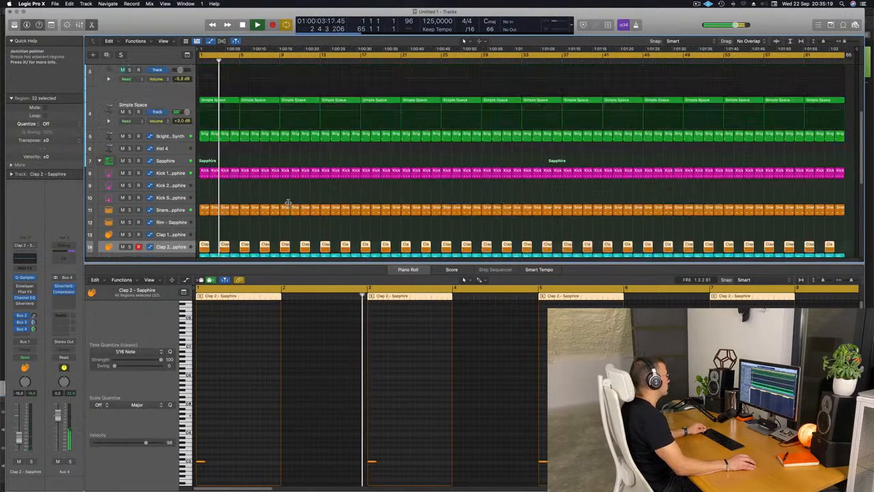
scroll(288, 203, up, 5)
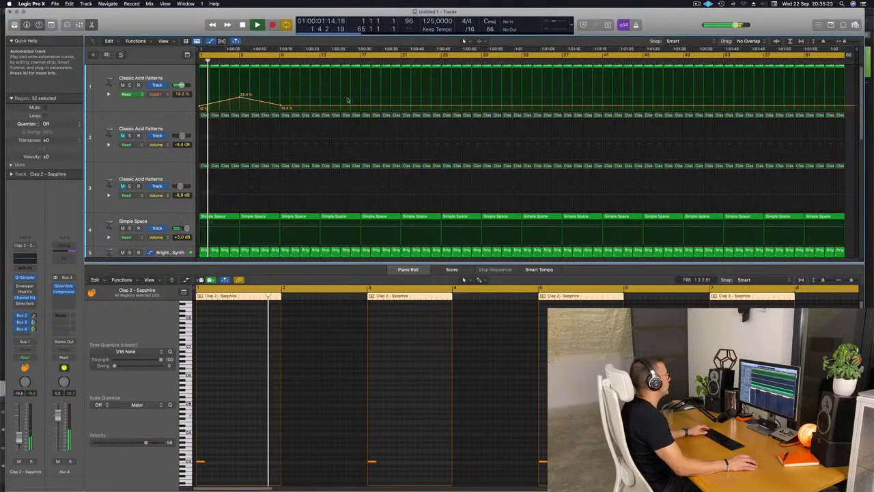
Extend the first track's Cutoff automation with a rise to about 35% at bar 13 and a fall to 13.4% at bar 17
click(319, 105)
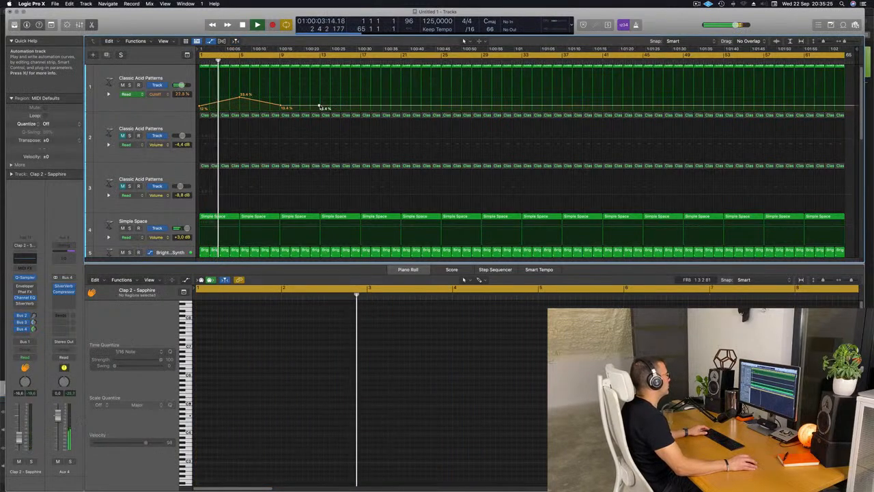
drag(319, 105, 362, 107)
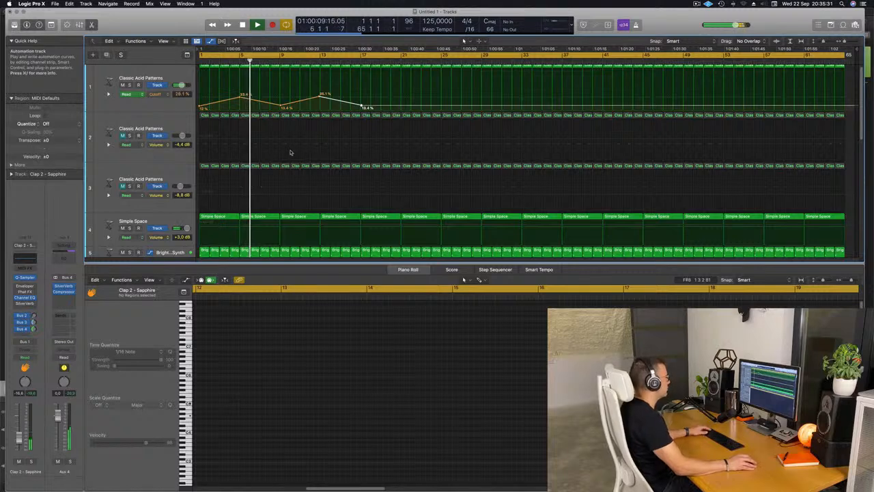
Unmute the second Classic Acid Patterns track and lower its volume to about -6.6 dB while playing from the start
click(107, 145)
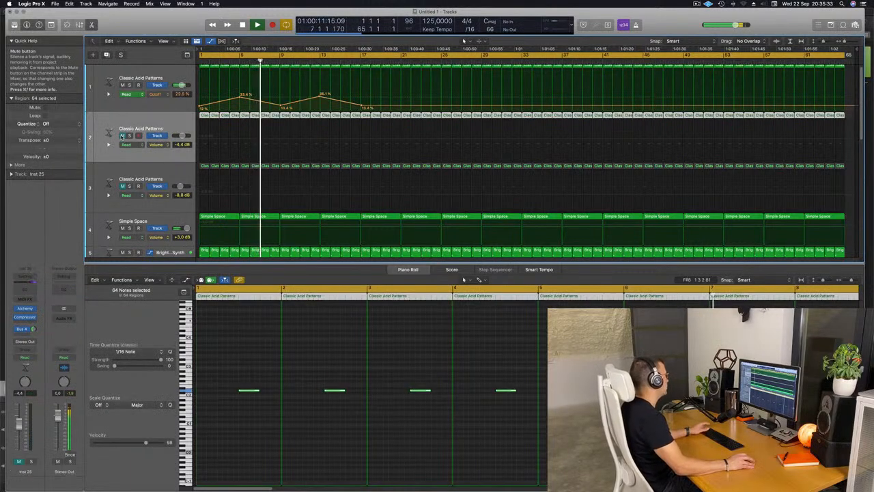
key(space)
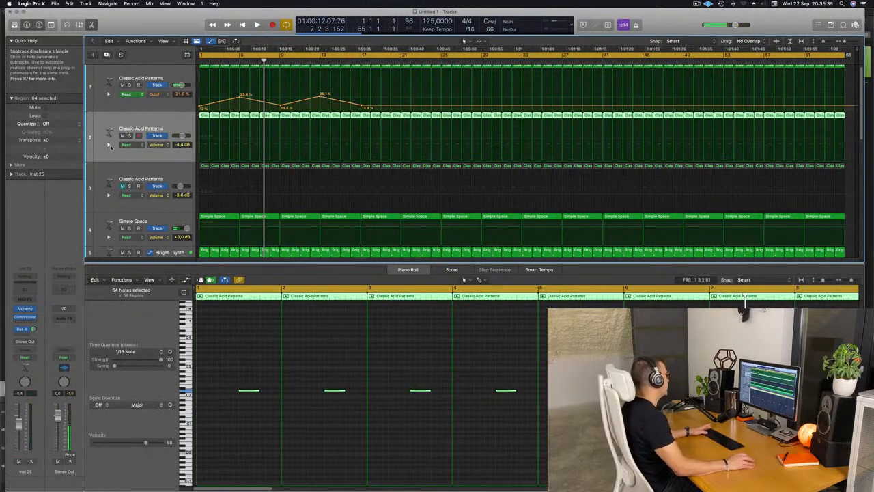
key(Return)
key(space)
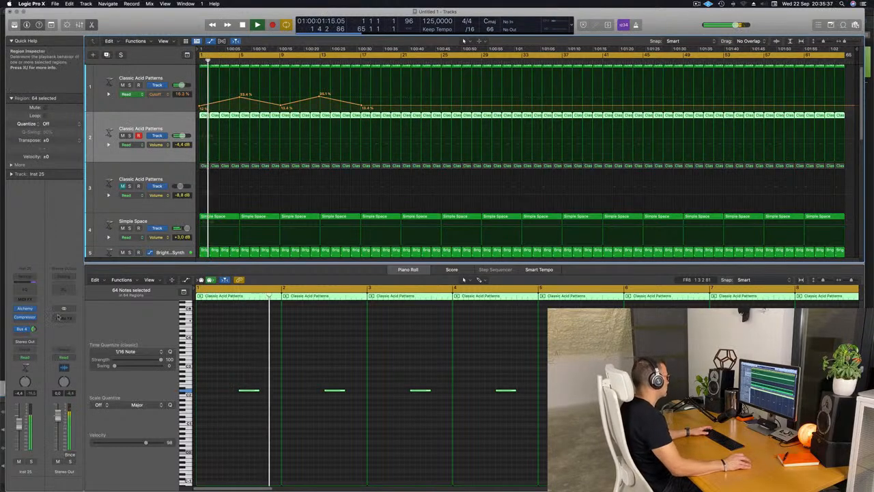
key(Return)
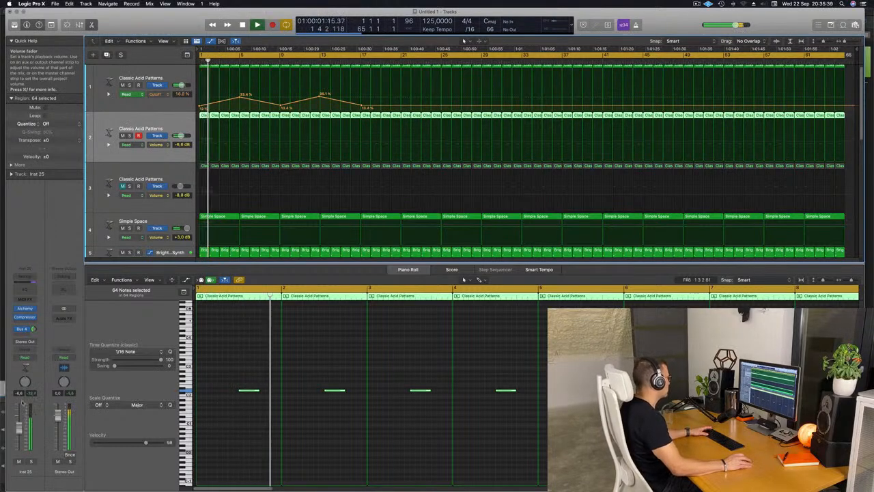
key(Return)
Add a Channel EQ with a 12 dB/Oct low cut at 188 Hz to the second track and raise its volume to about -5.1 dB
click(25, 282)
key(Return)
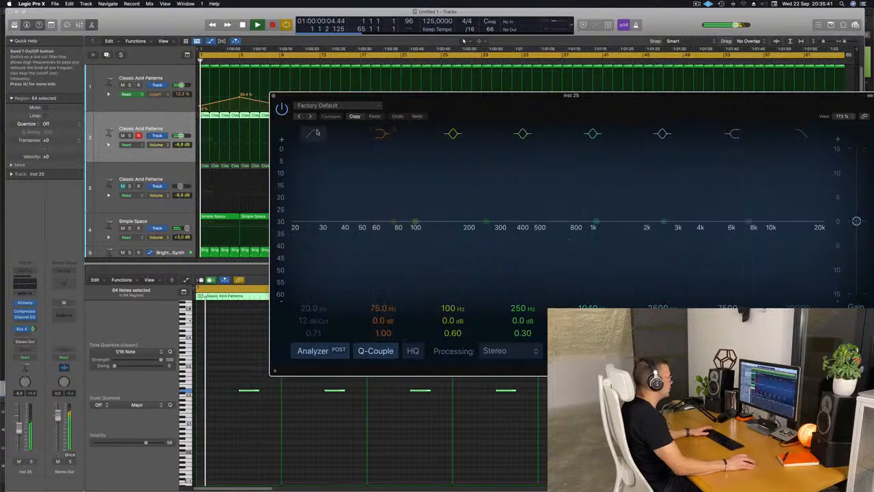
click(317, 133)
drag(309, 179, 475, 175)
key(Return)
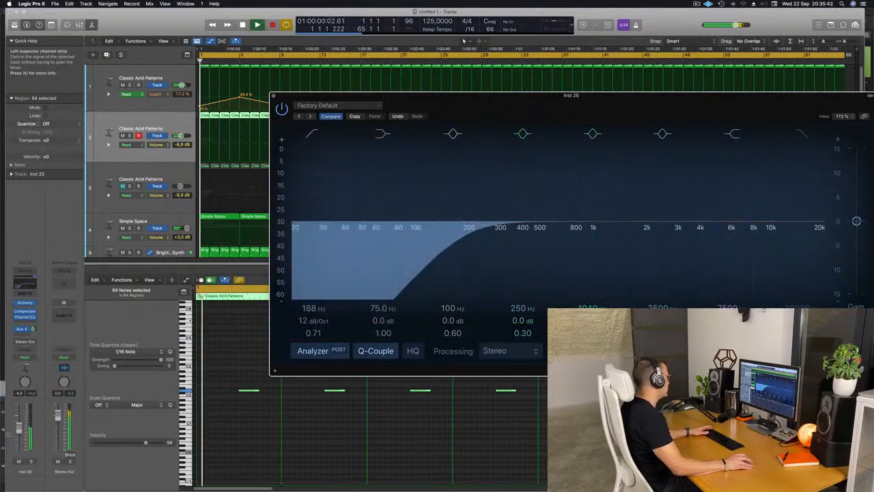
drag(19, 428, 19, 424)
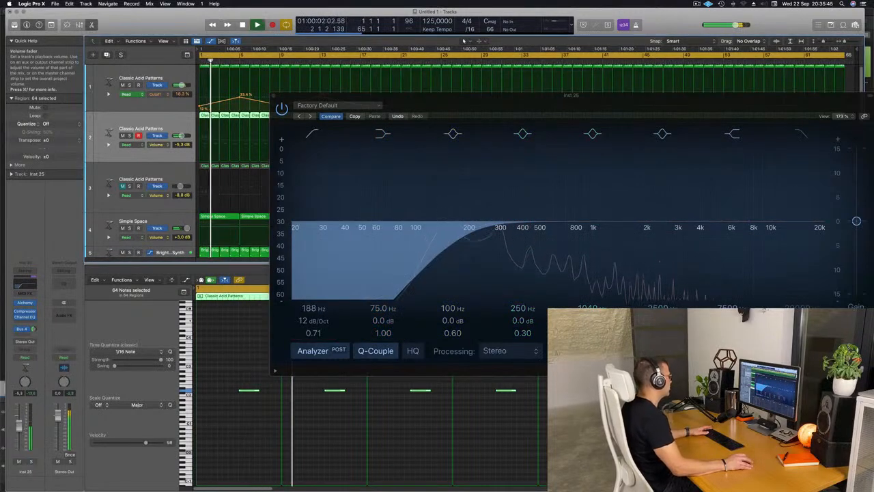
click(272, 95)
Inspect the Channel EQ curve of the Kick 1 - Sapphire track during playback
key(super+Up)
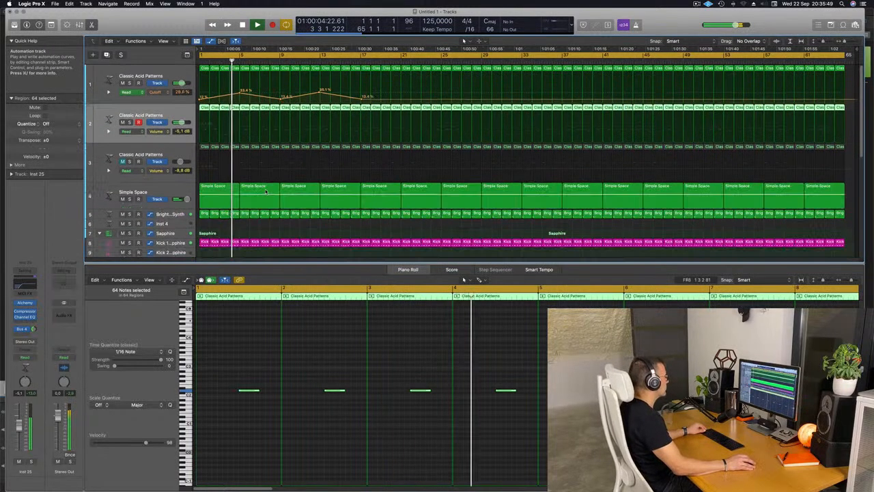
key(super+Up)
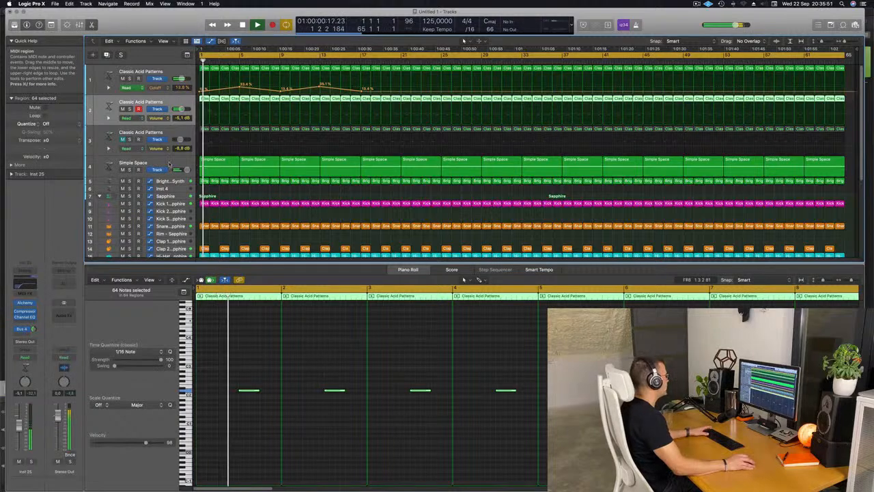
scroll(196, 176, down, 10)
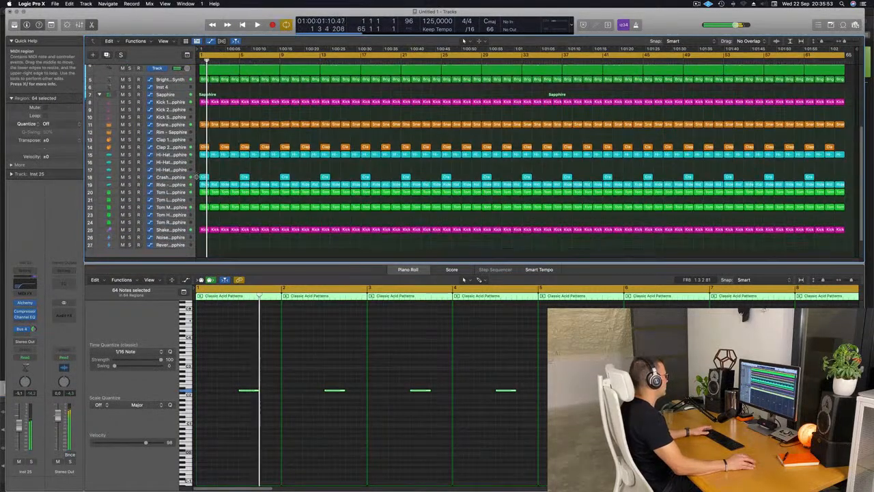
scroll(181, 130, up, 2)
click(177, 124)
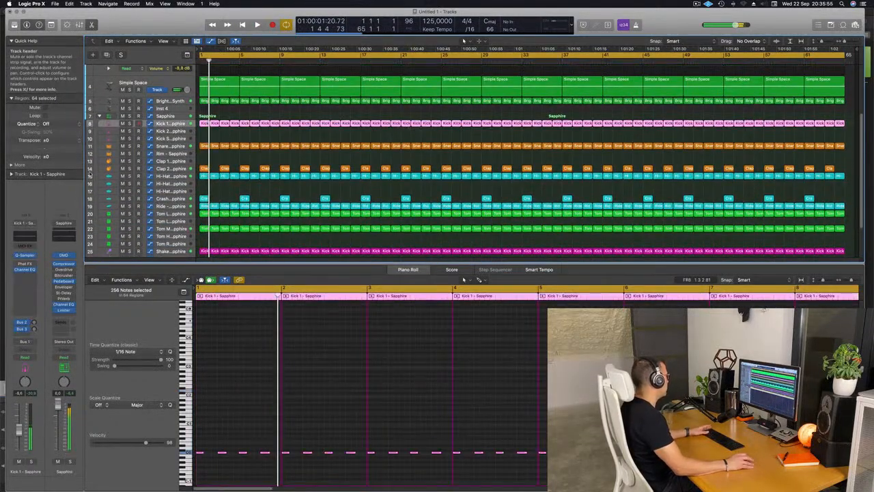
click(25, 269)
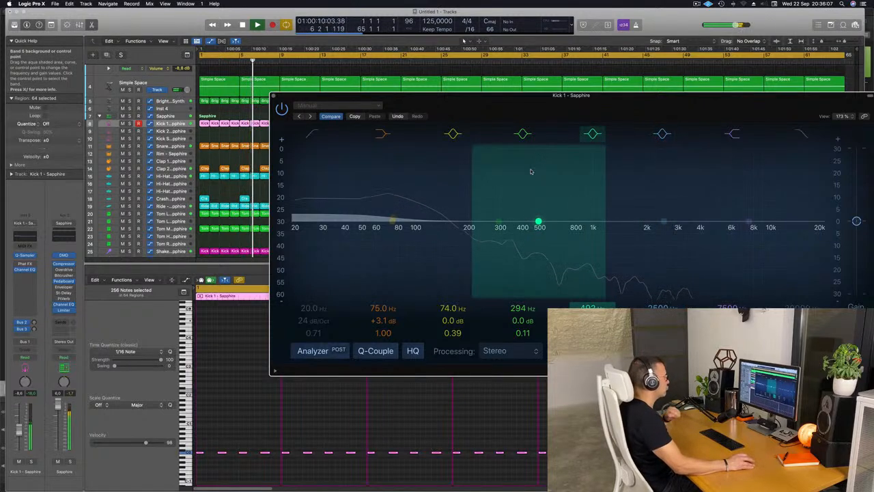
drag(273, 98, 224, 101)
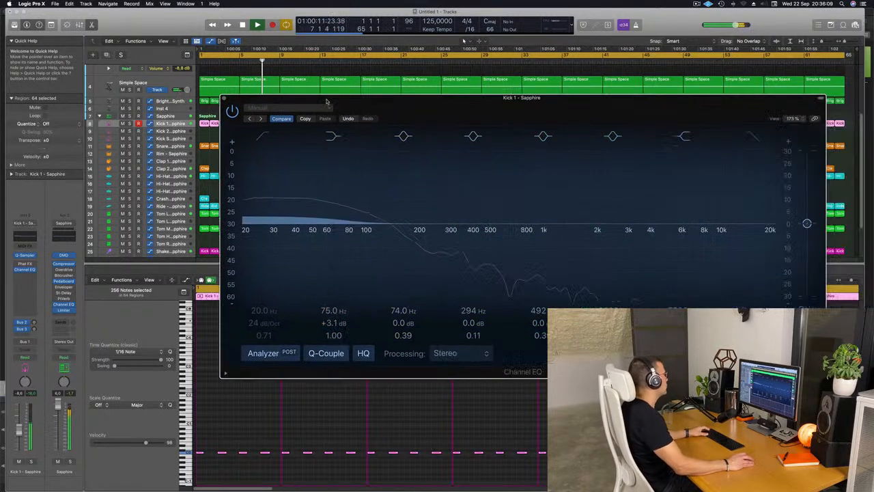
click(224, 98)
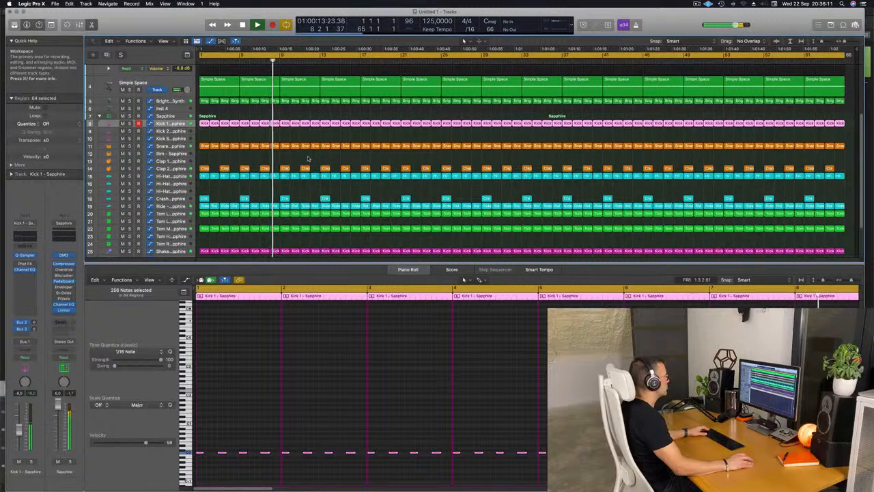
Lower the volume of the Clap 2 - Sapphire track to about -19 dB
scroll(307, 157, down, 4)
scroll(354, 165, up, 5)
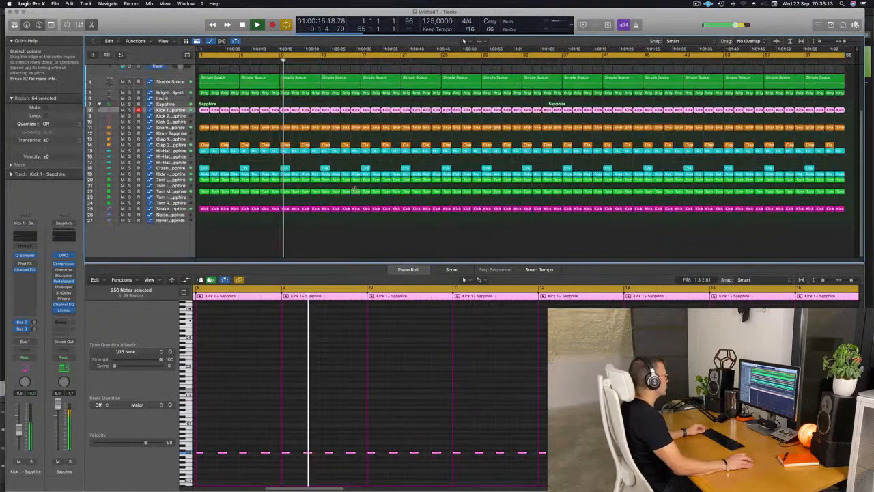
scroll(360, 179, down, 1)
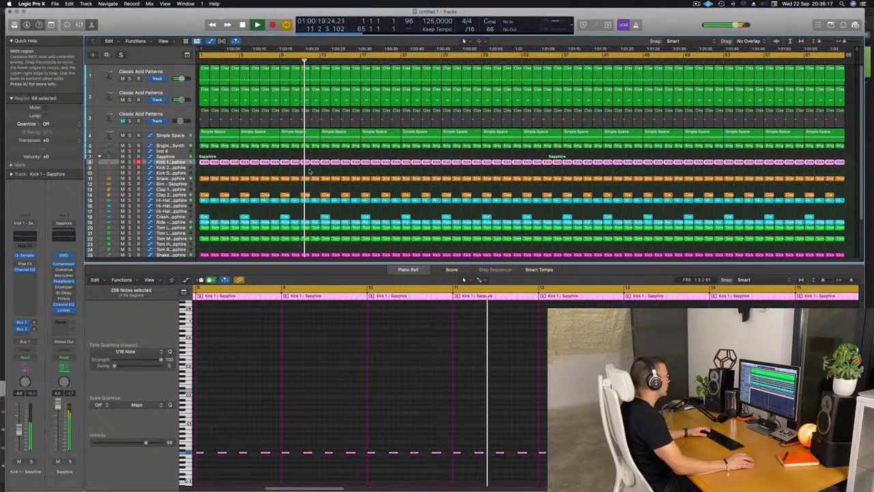
scroll(307, 173, down, 1)
key(Return)
click(173, 189)
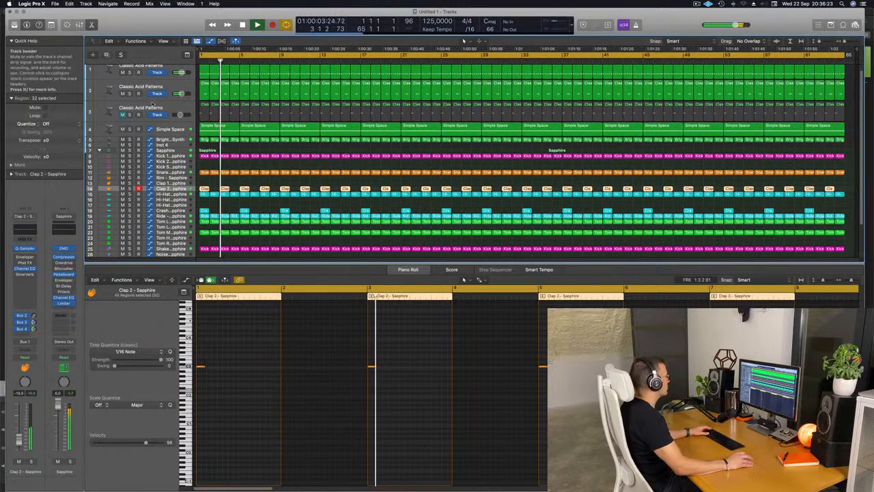
Unmute the third Classic Acid Patterns track and lengthen all its notes to two beats
click(122, 114)
key(space)
key(space)
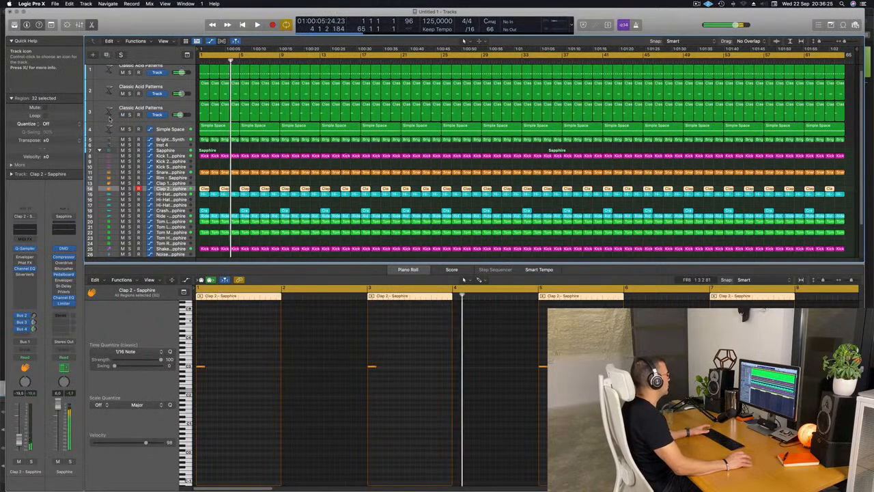
click(110, 117)
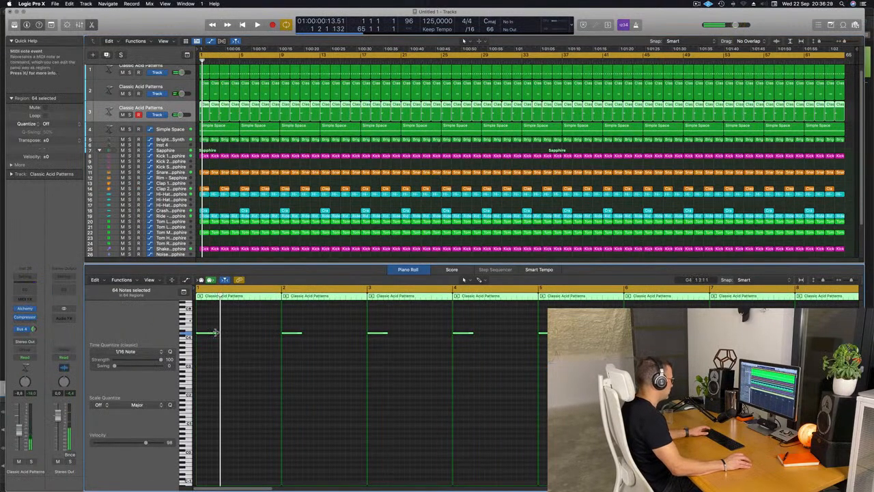
drag(216, 332, 237, 334)
key(space)
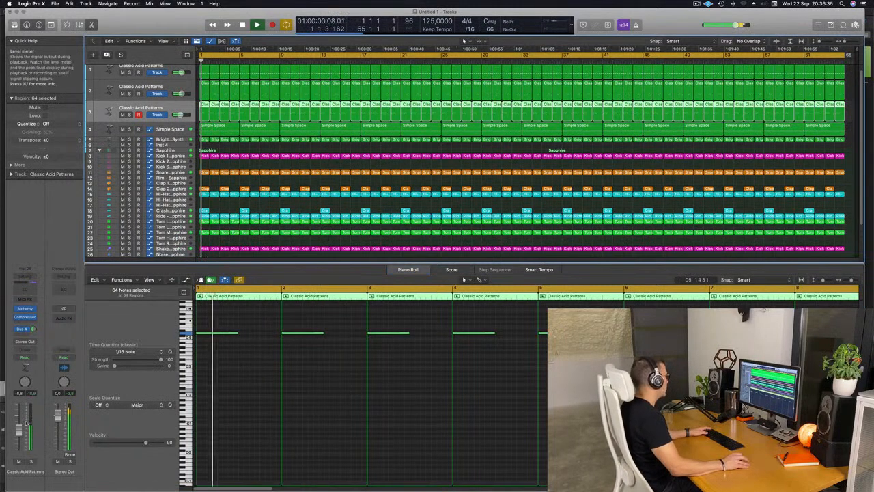
Insert a stereo Ringshifter modulation effect on the third Classic Acid Patterns track
click(26, 322)
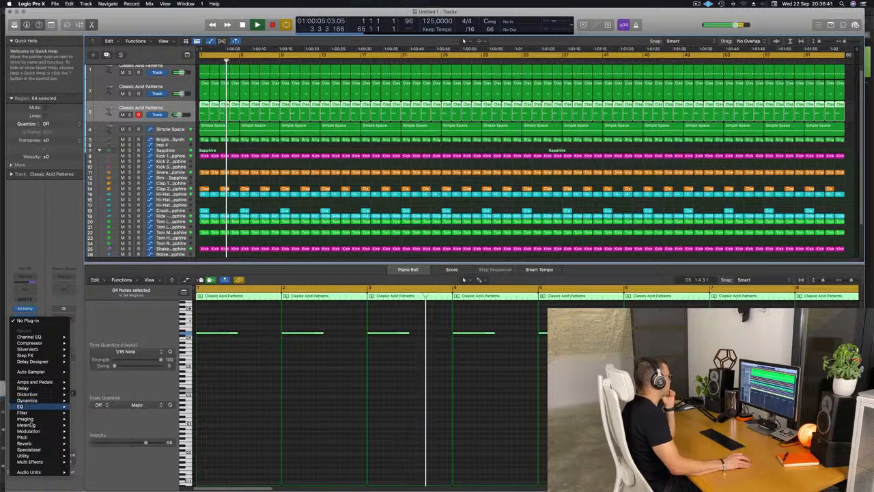
mouse_move(31, 431)
mouse_move(78, 448)
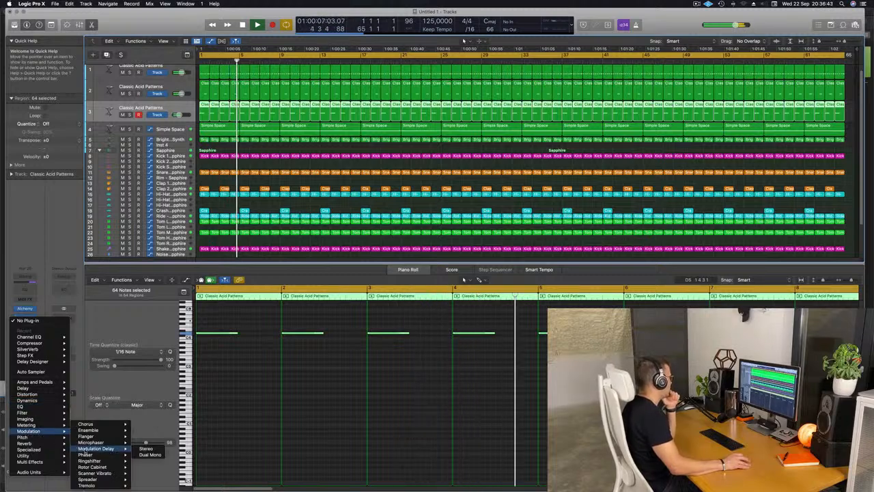
mouse_move(101, 484)
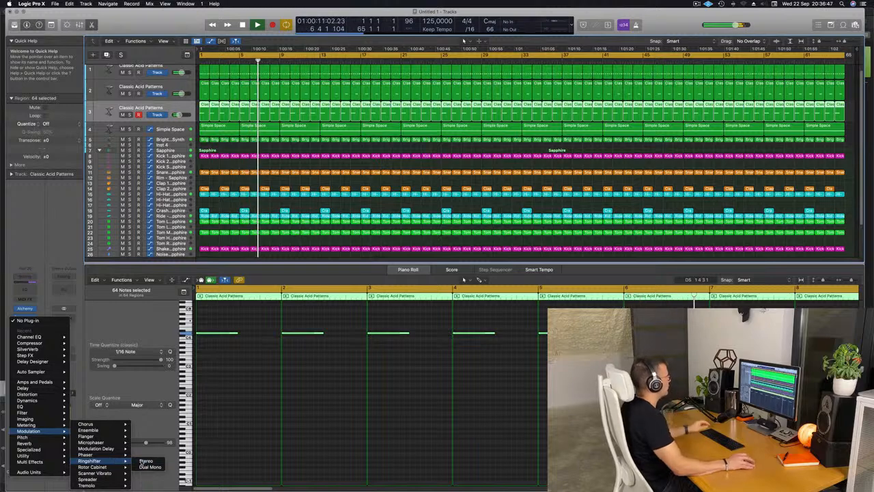
click(145, 461)
click(405, 83)
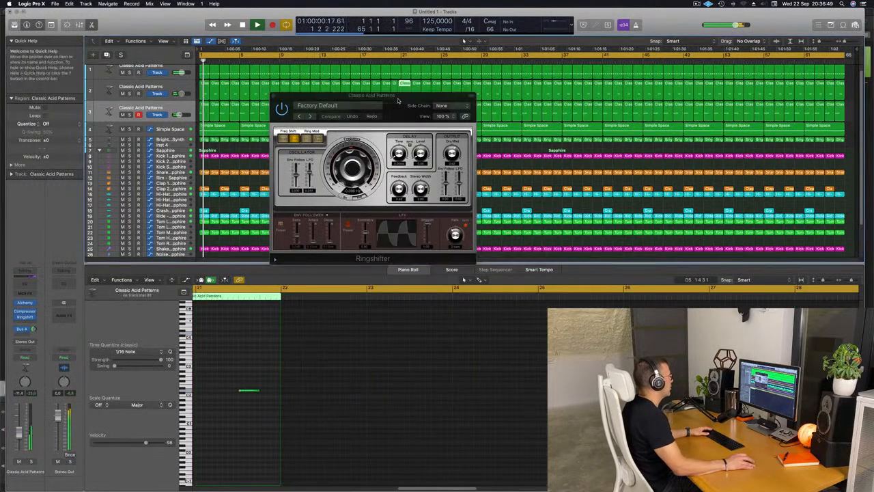
drag(399, 102, 372, 122)
Audition the Ringshifter presets Groove Shadow 01 through Groove Shadow 05 during playback
click(283, 135)
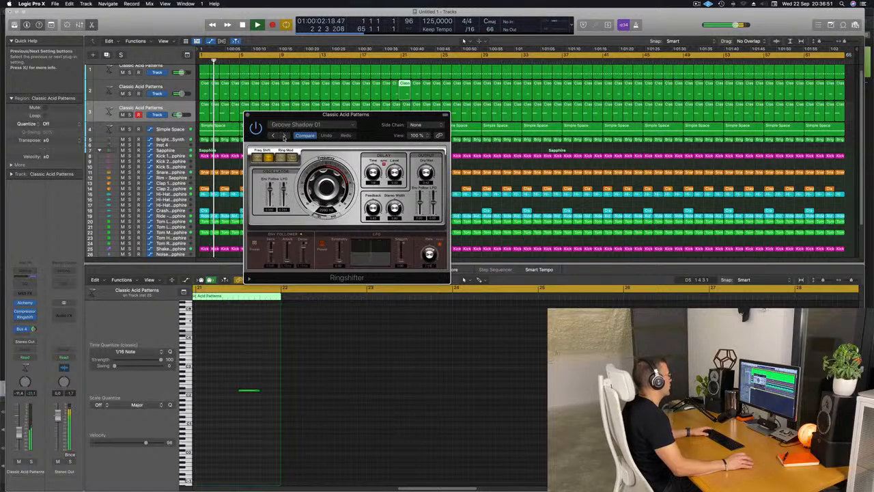
click(284, 135)
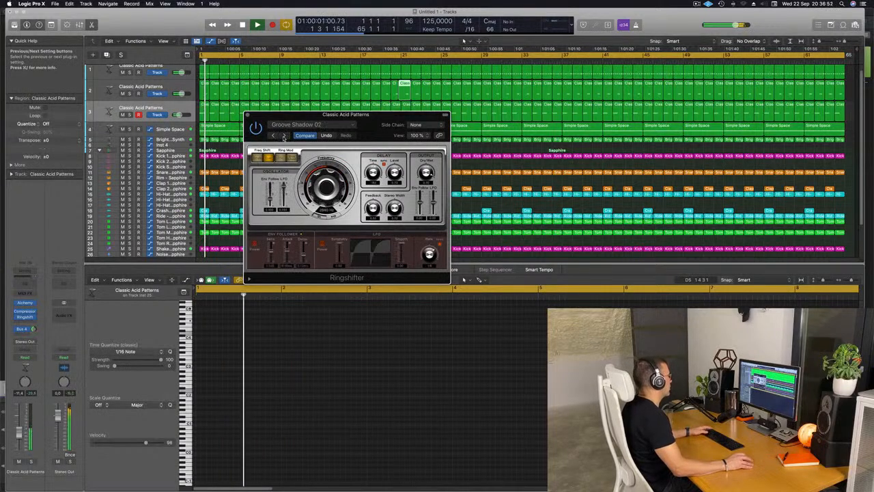
click(284, 135)
click(284, 135)
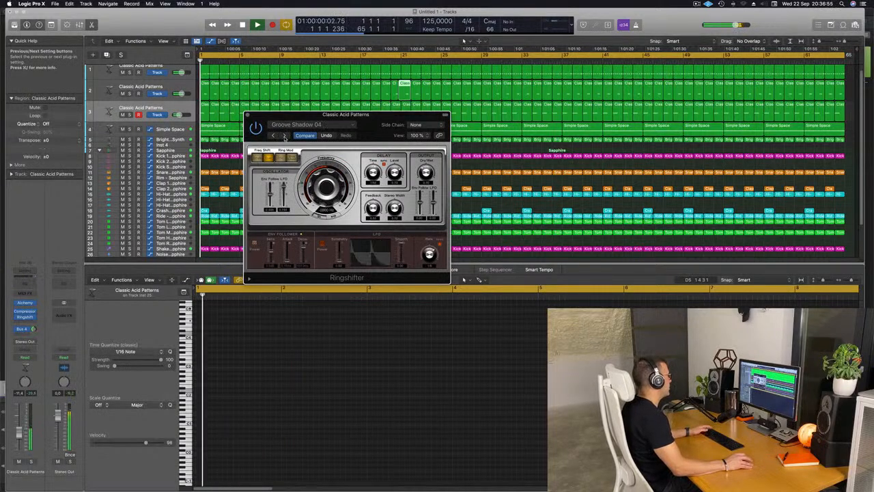
click(284, 135)
Load the Double Mod preset from Ringshifter's Warped category and raise the third track's volume to about -5 dB
click(304, 125)
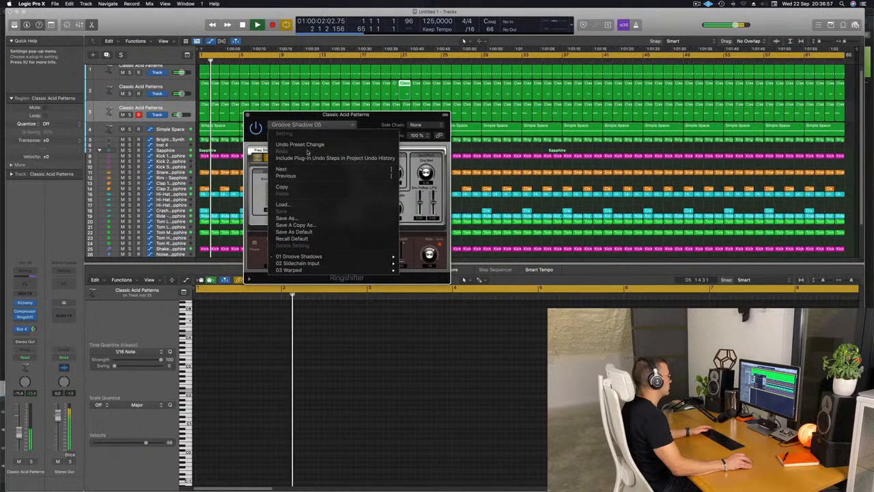
mouse_move(382, 270)
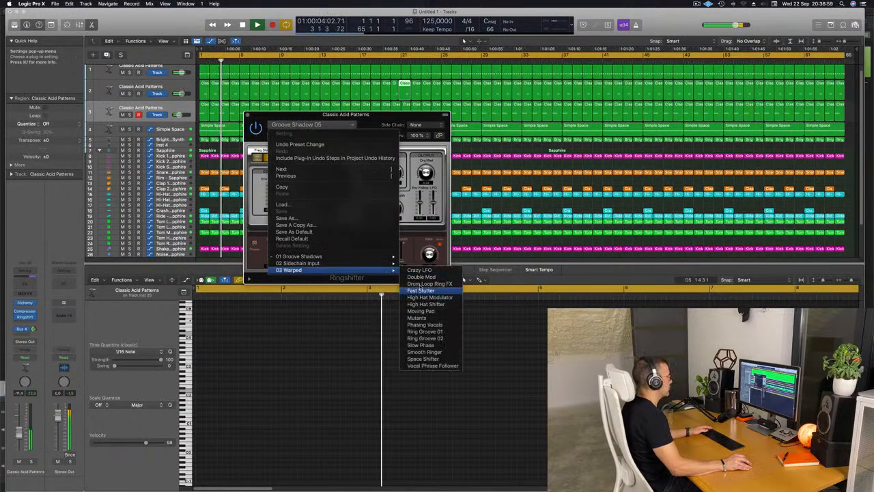
click(421, 277)
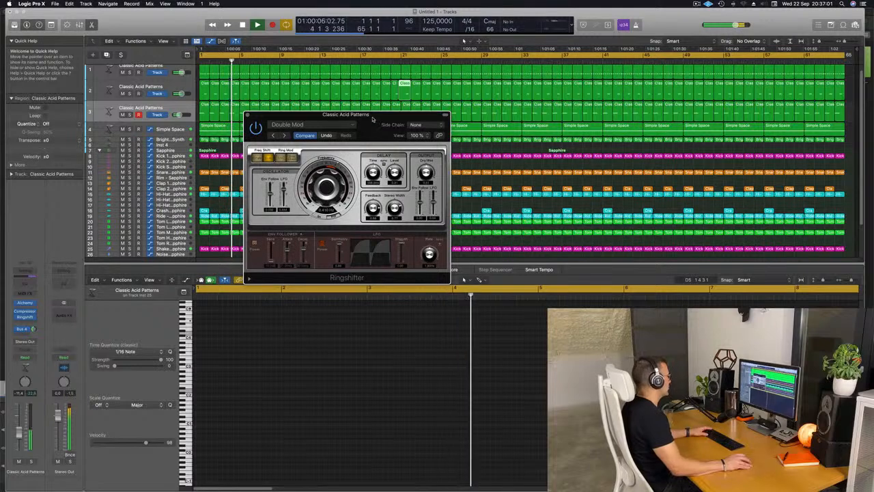
drag(373, 115, 363, 116)
key(Return)
key(Return)
click(19, 429)
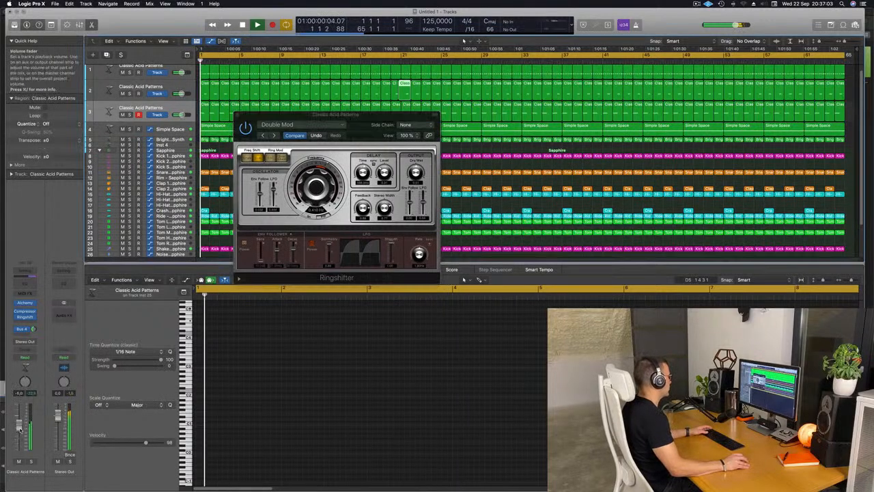
Switch the Ringshifter to the Drum Loop Ring FX preset
drag(367, 116, 361, 116)
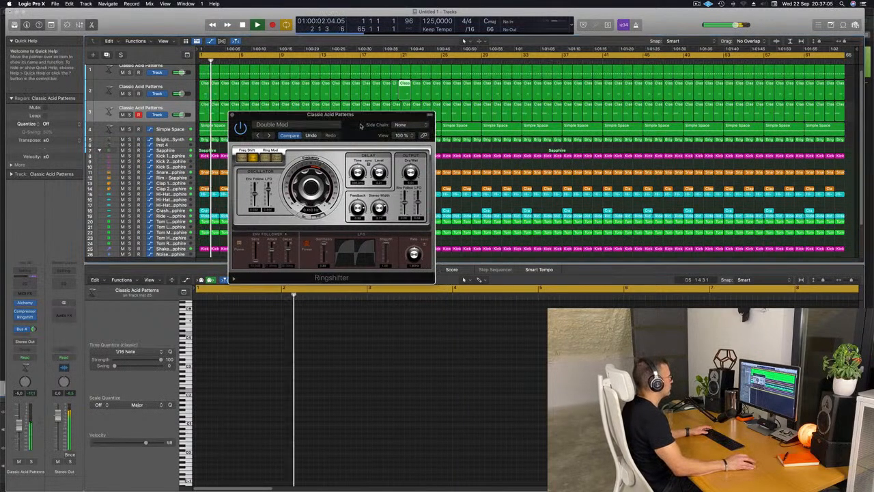
click(268, 135)
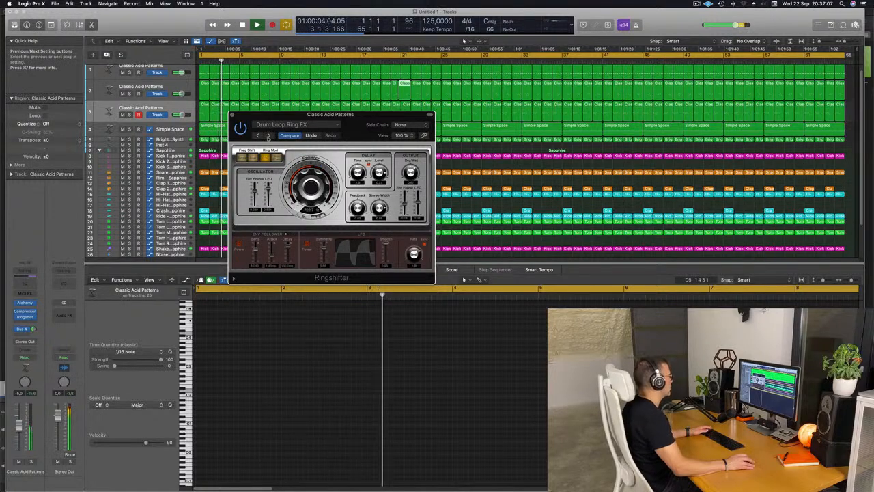
Audition further Ringshifter presets, including Fast Stutter, High Hat Modulator and Moving Pad, settle on Phasing Vocals, and reposition the plug-in window
click(269, 135)
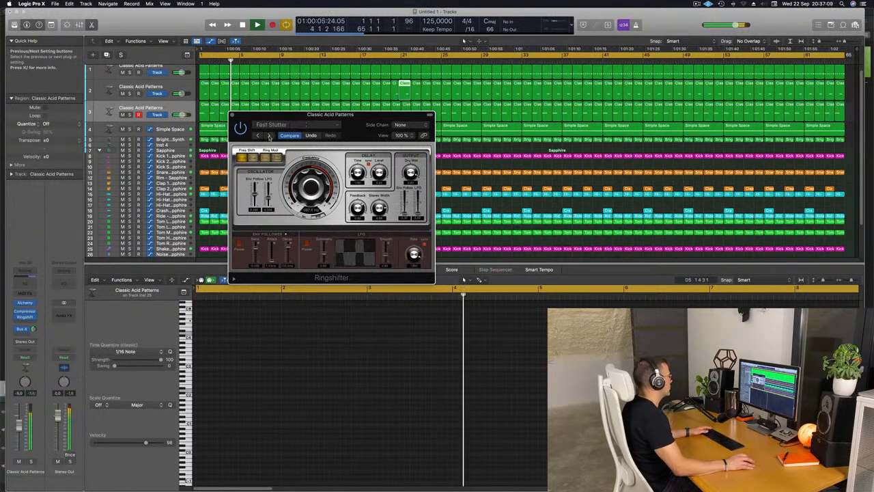
click(269, 135)
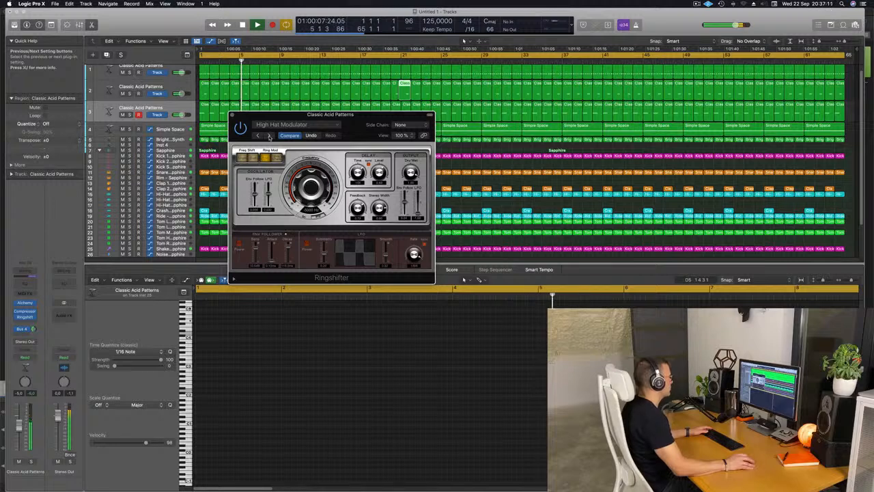
click(269, 135)
click(269, 135)
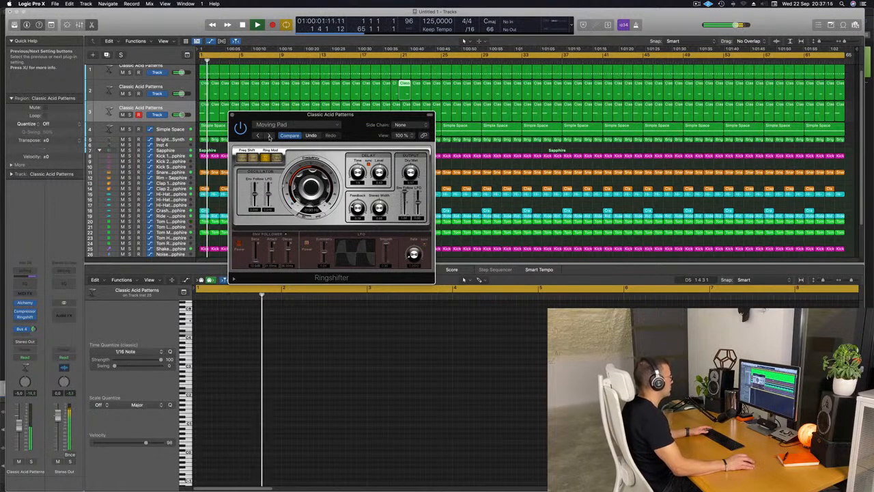
click(269, 135)
click(269, 135)
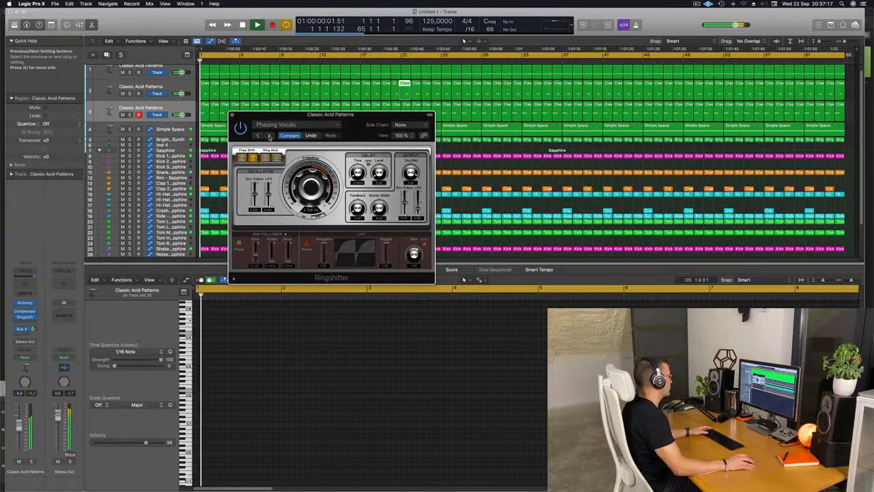
drag(358, 124, 348, 145)
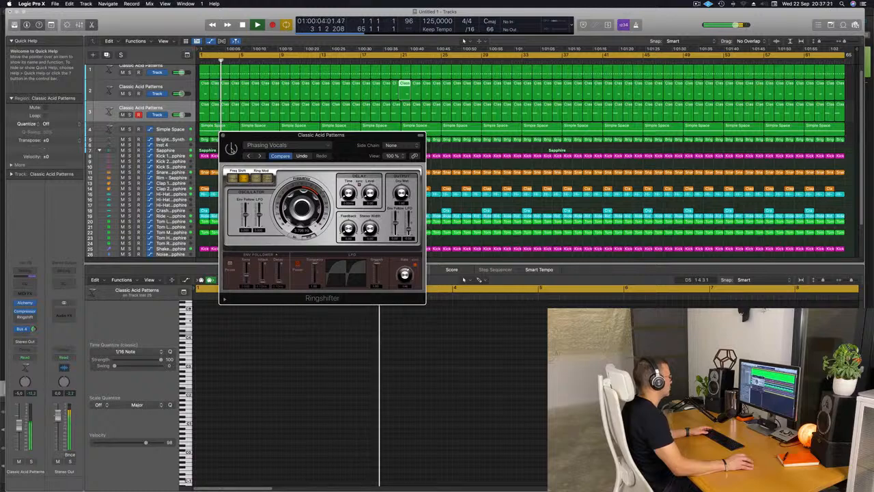
drag(236, 140, 227, 122)
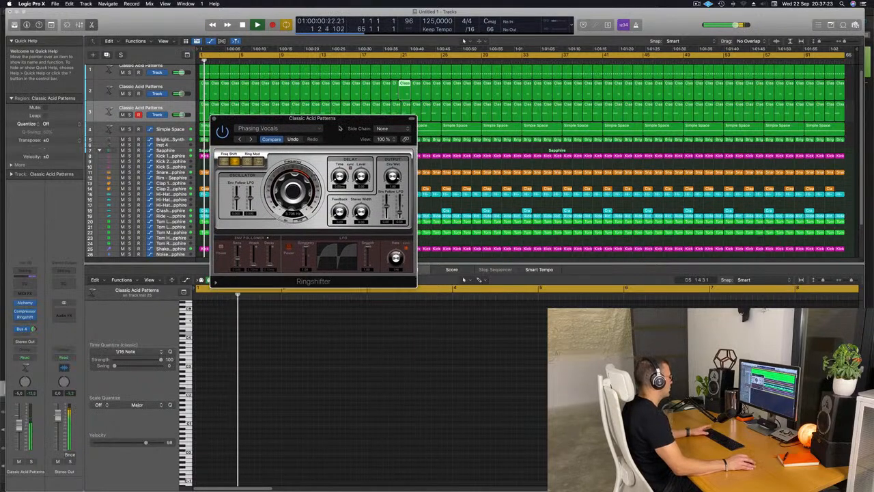
Lower the third Classic Acid Patterns track's volume to about -7.2 dB during playback and close the Ringshifter window
key(space)
key(space)
drag(19, 425, 19, 430)
key(space)
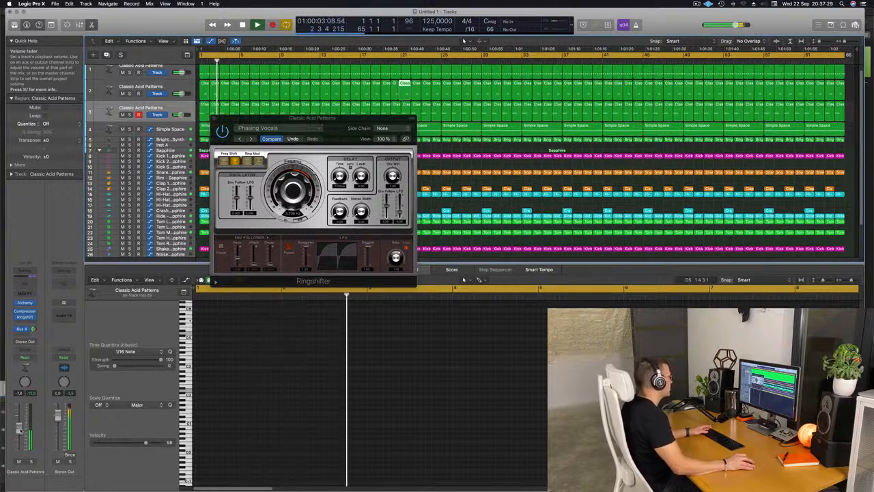
drag(20, 430, 20, 429)
click(213, 118)
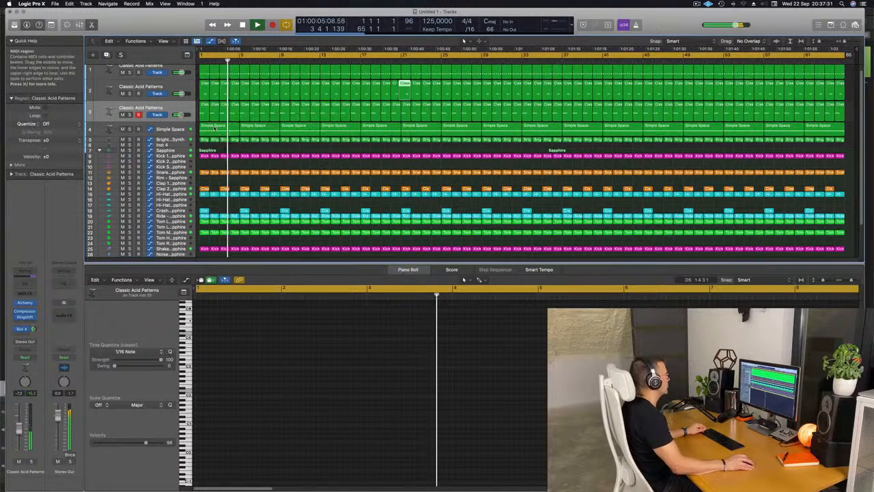